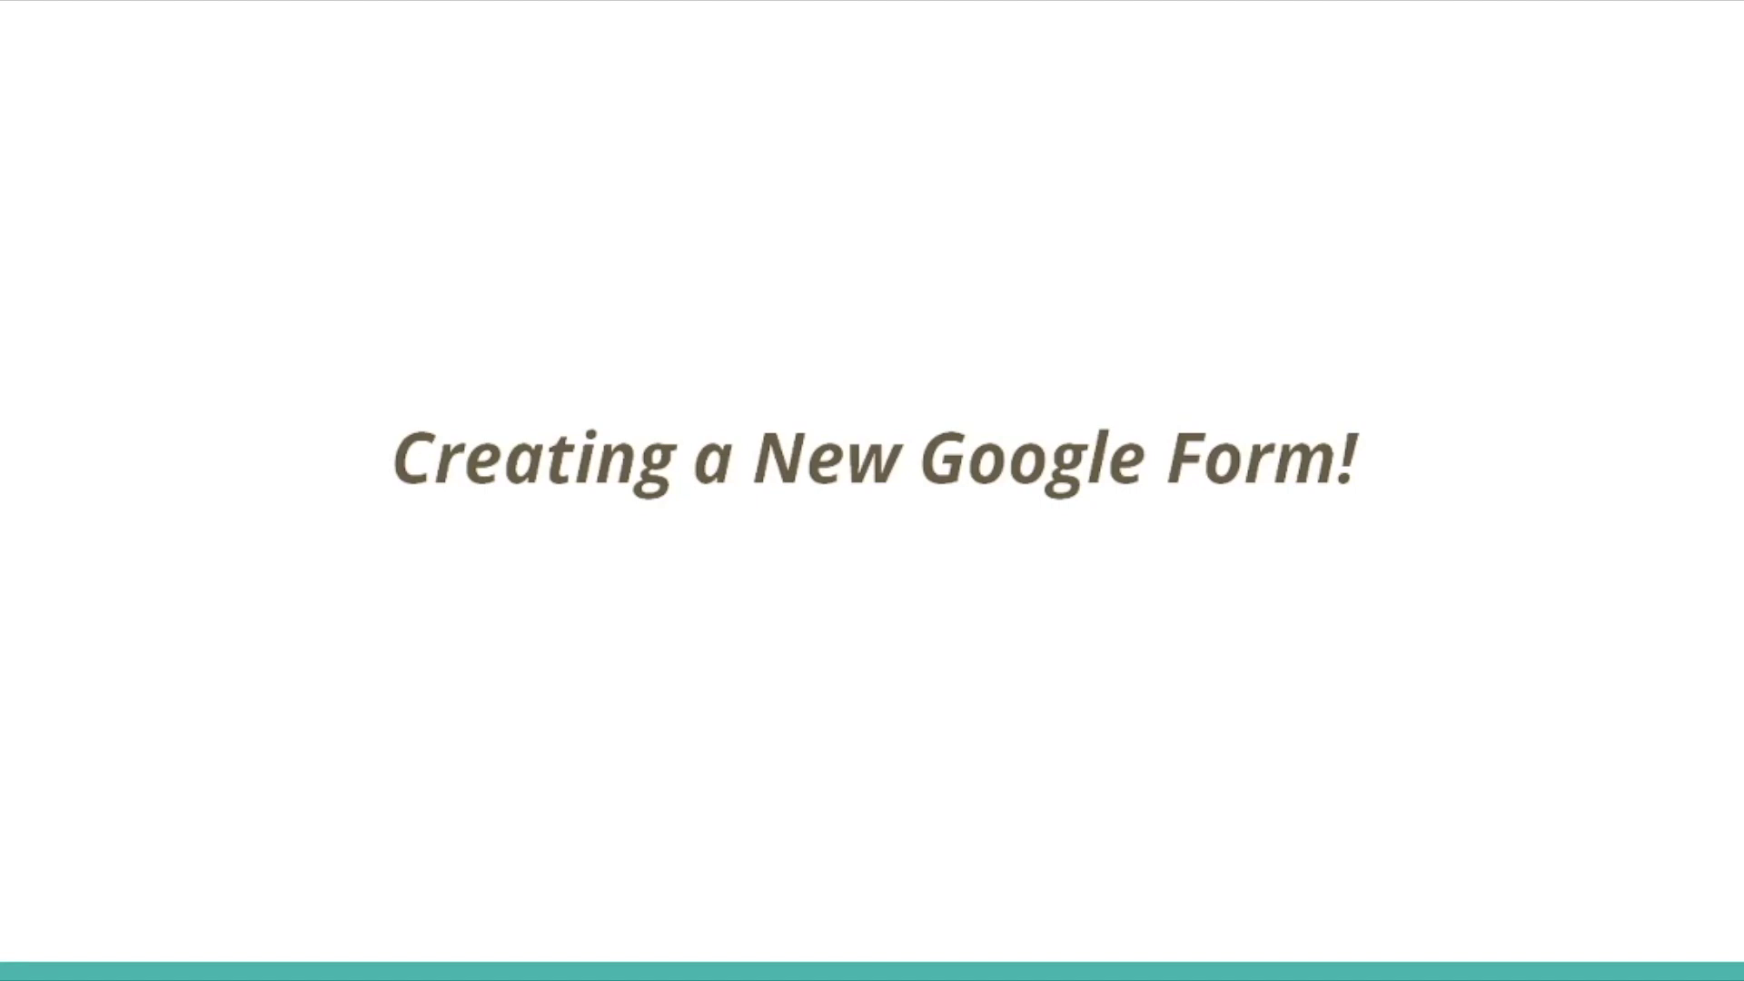
End the PowerPoint slide show and bring the Gmail browser window forward.
key("Escape")
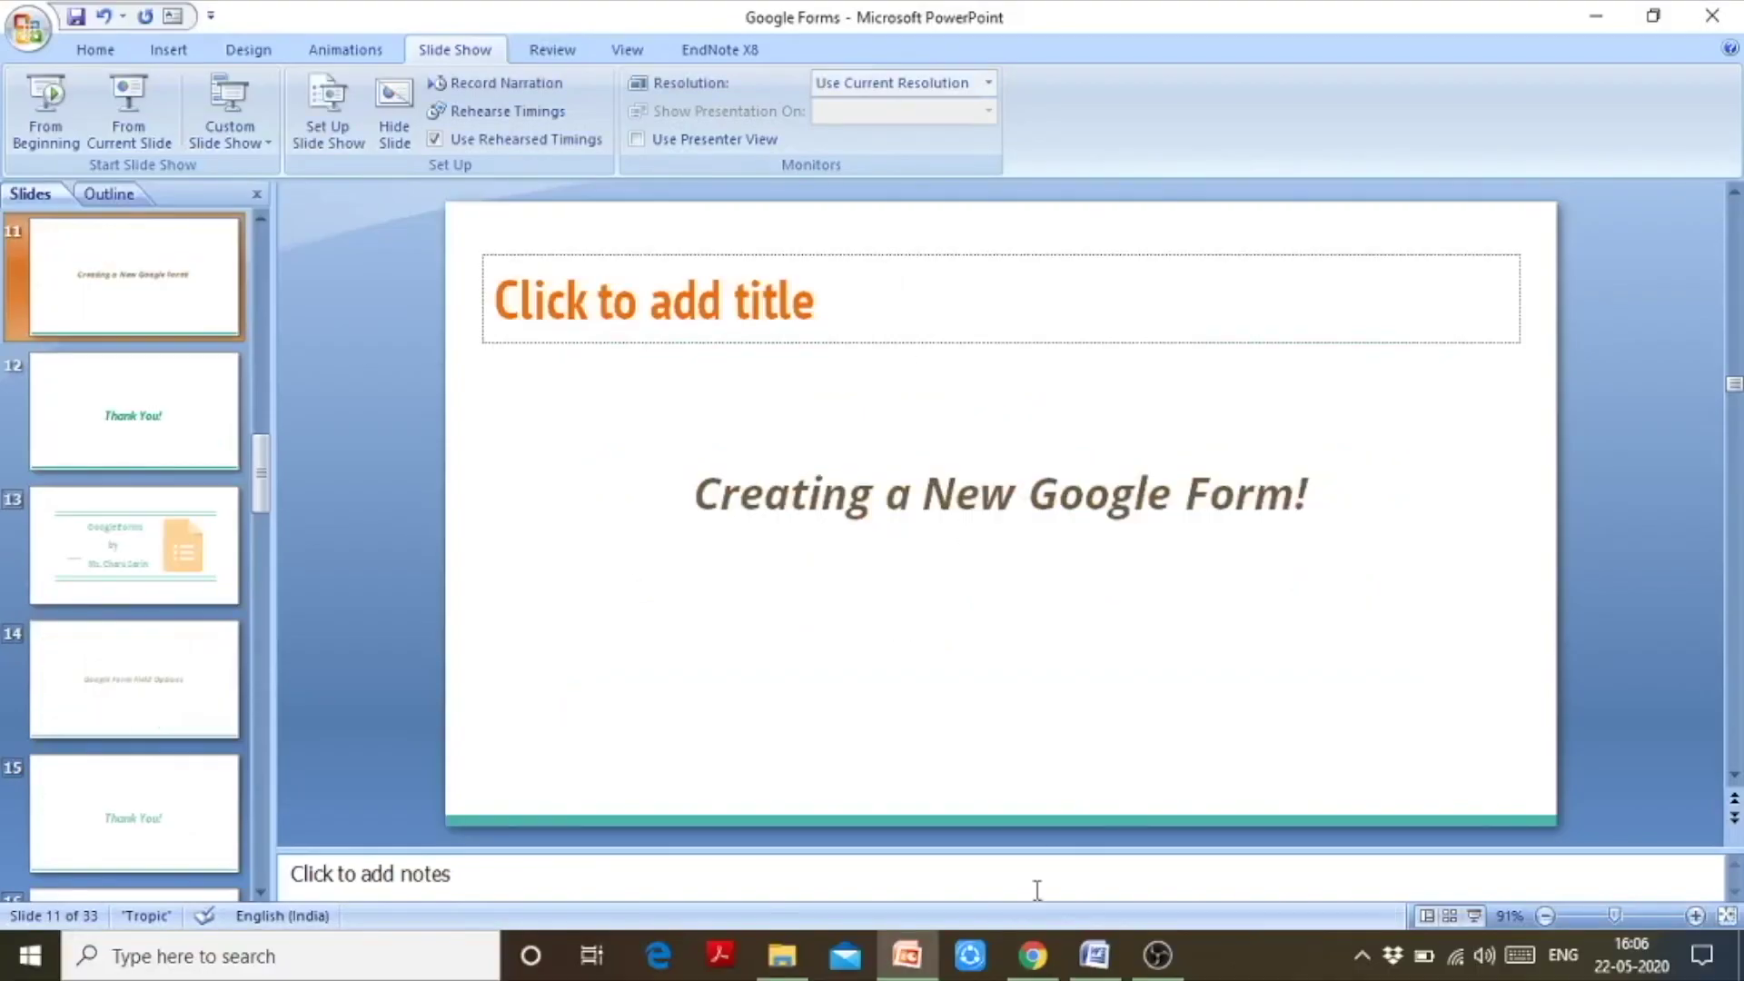
left_click(1032, 956)
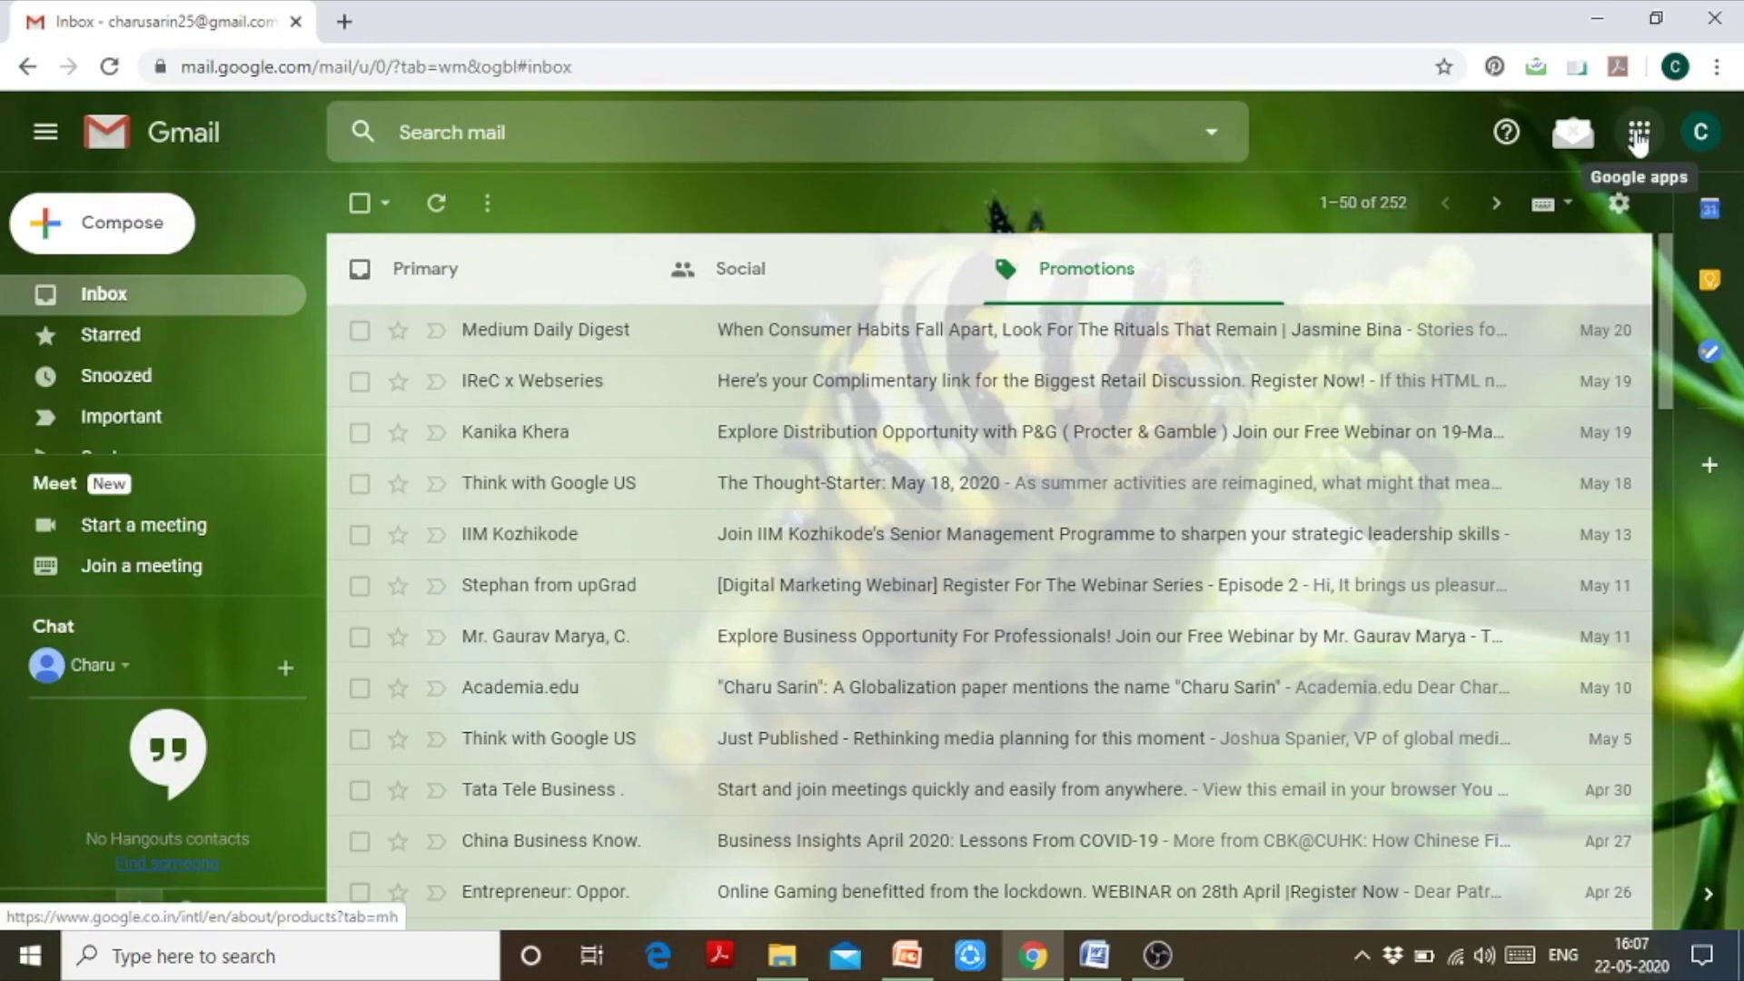
Open Google Drive from Gmail's apps grid in a new tab.
left_click(1639, 135)
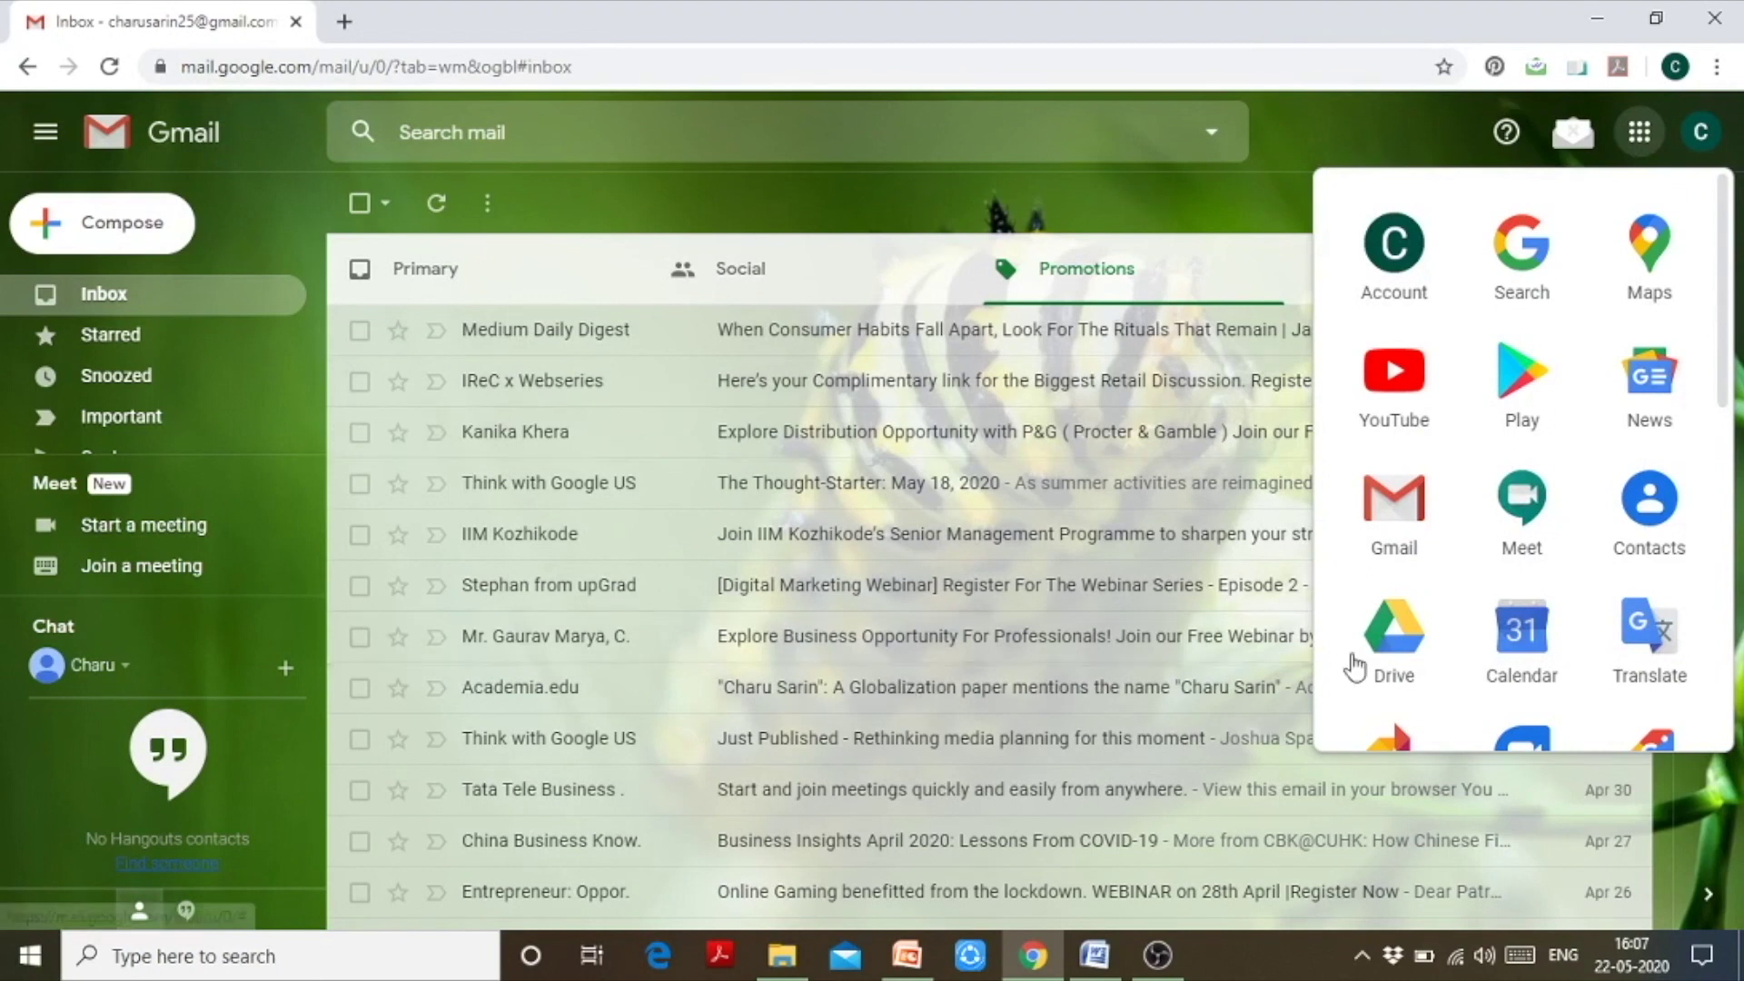
left_click(1399, 646)
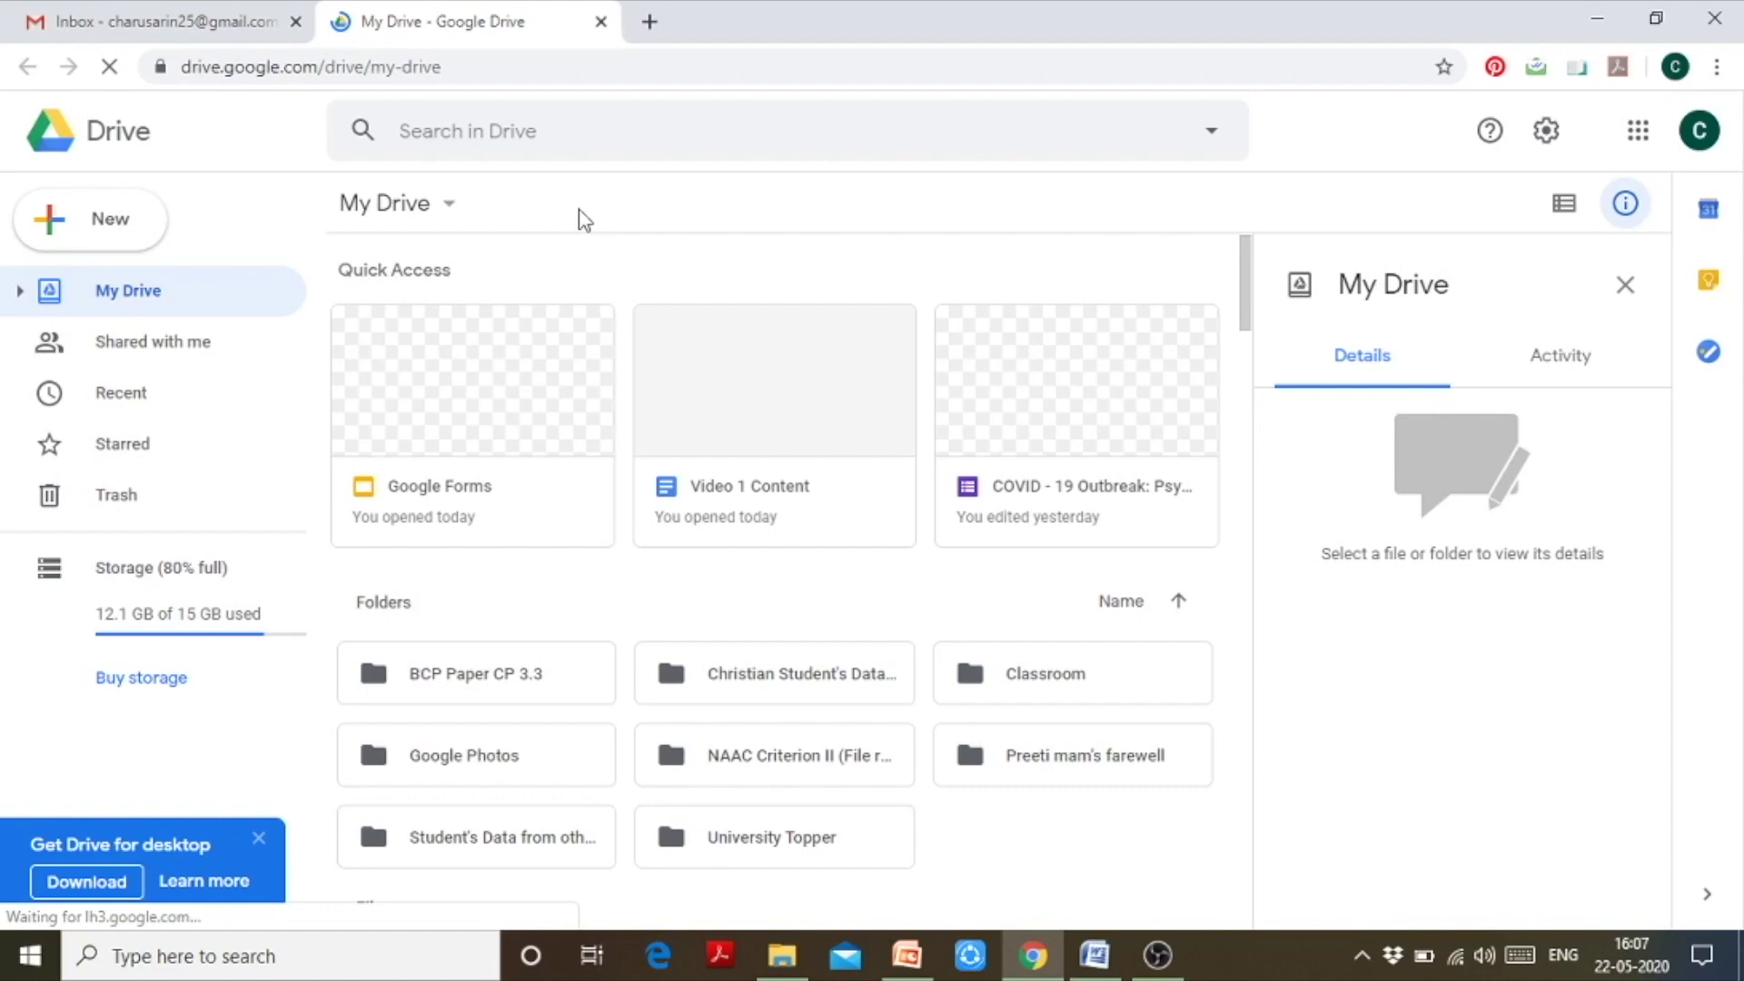
left_click(91, 219)
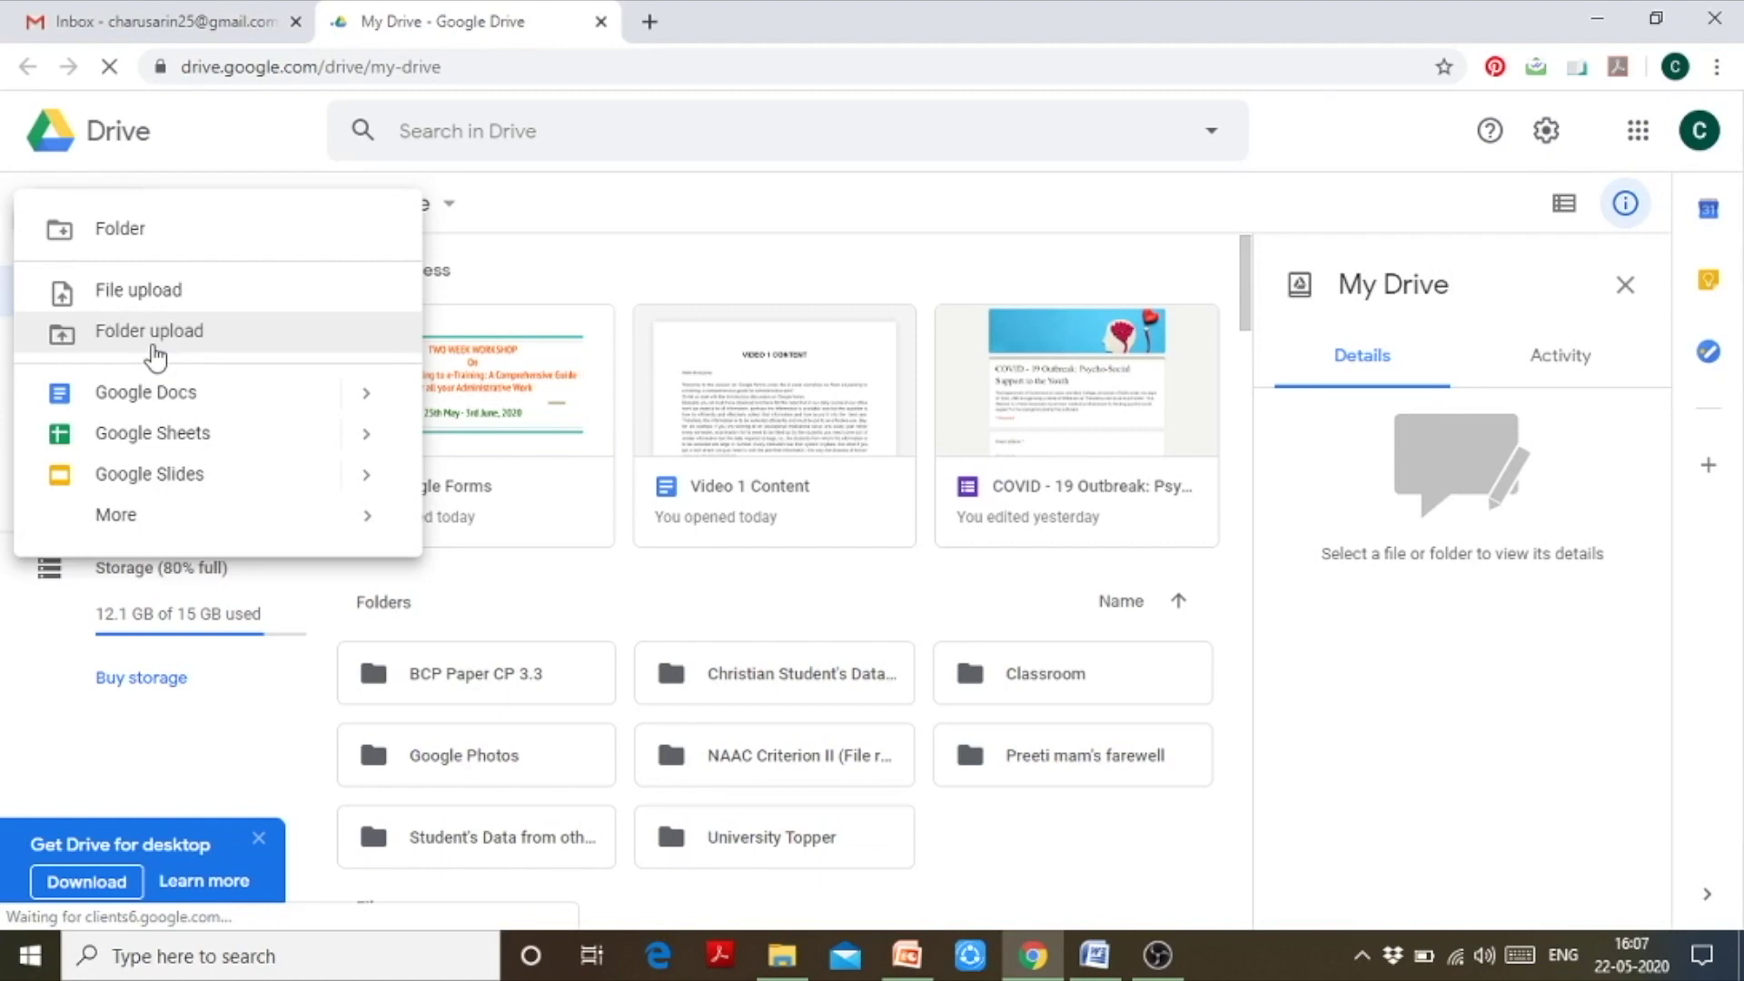
mouse_move(292, 537)
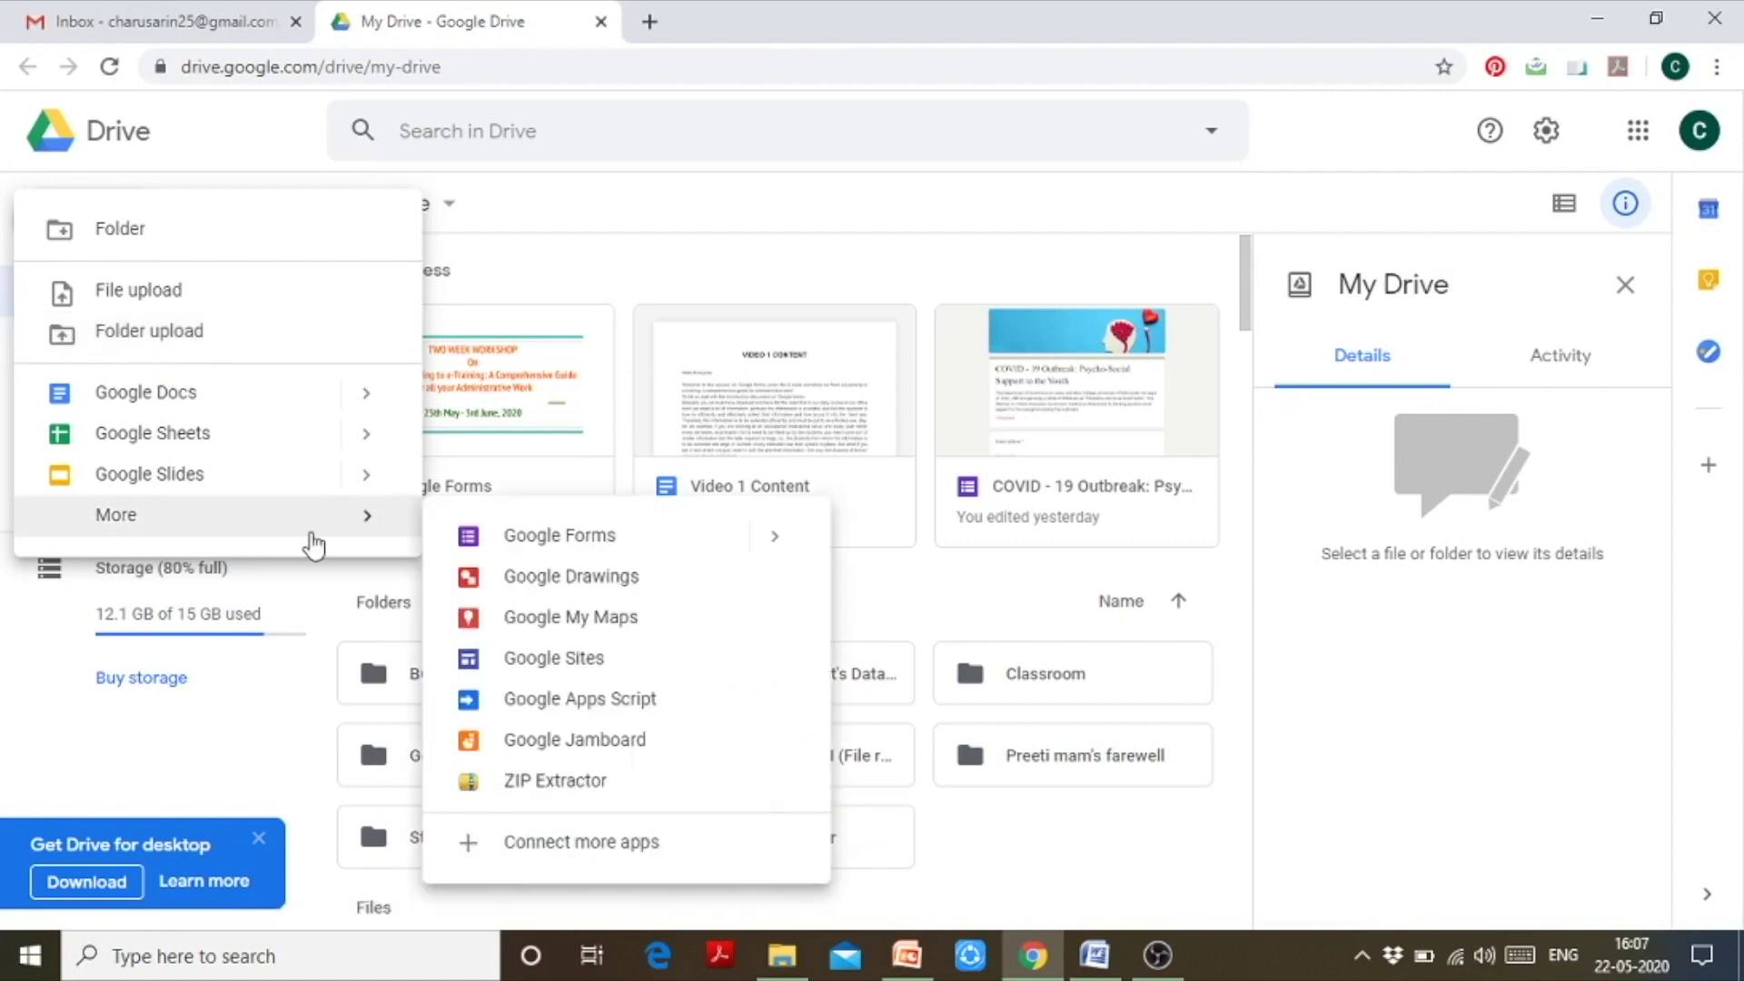
left_click(568, 249)
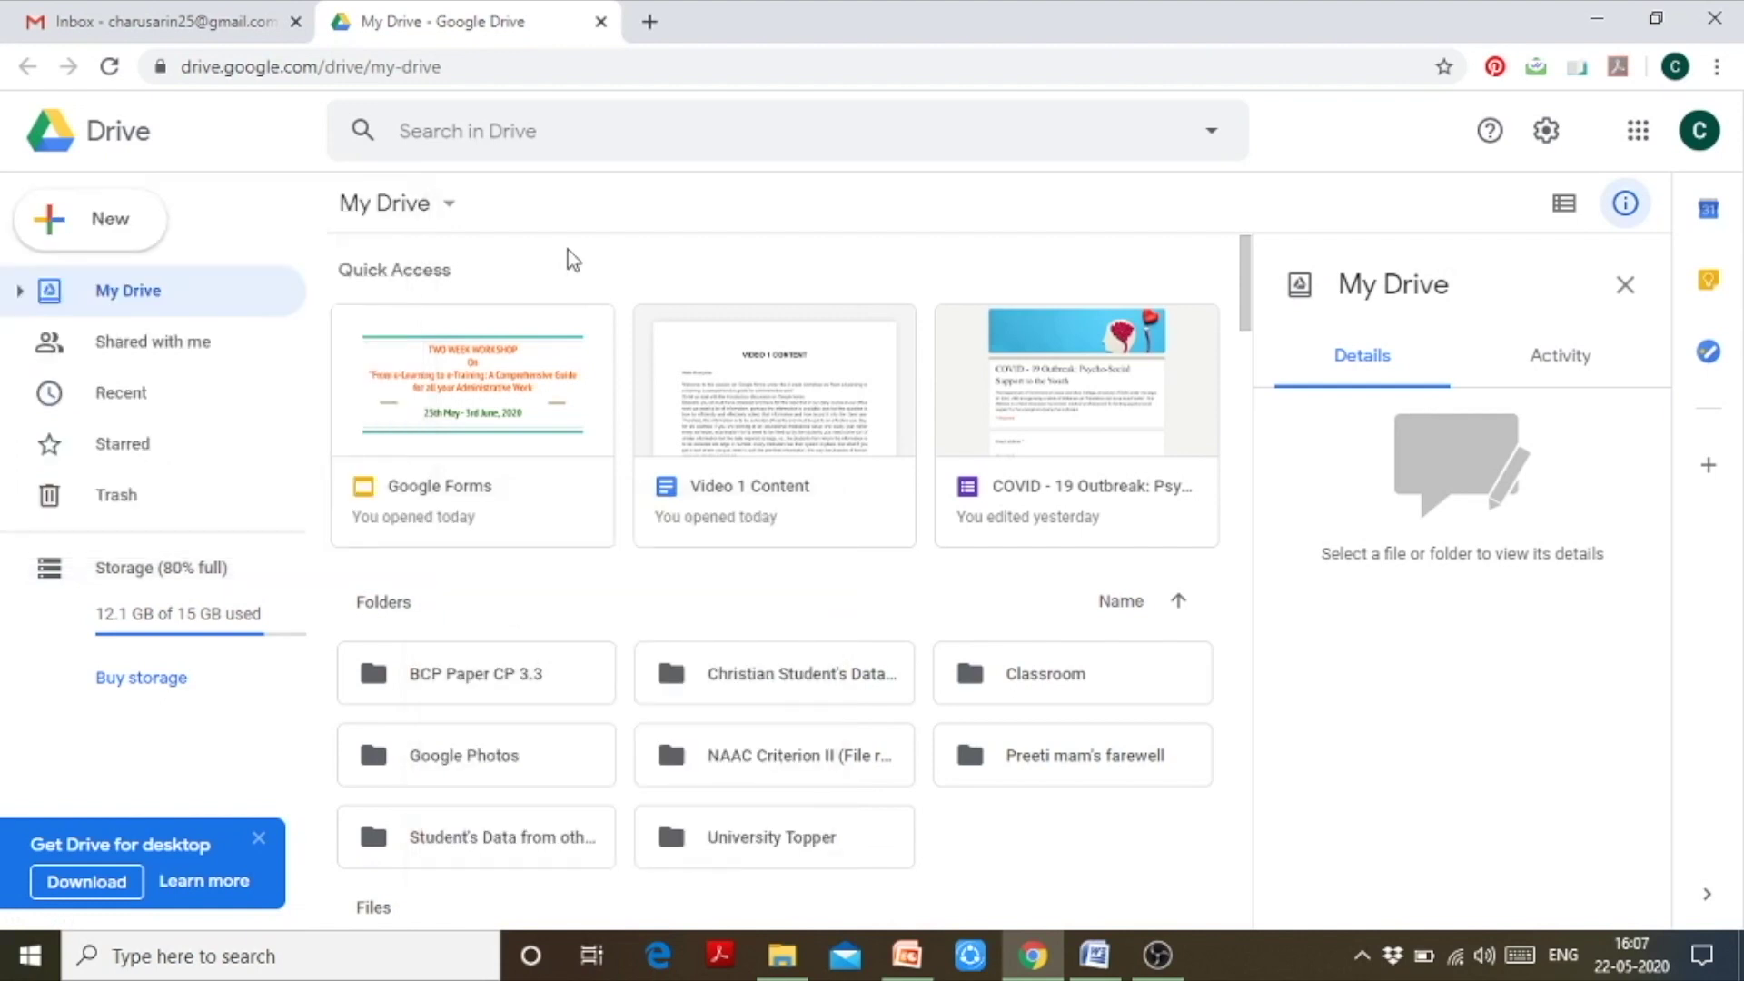
Create a blank Google Form from the My Drive menu under More.
left_click(449, 211)
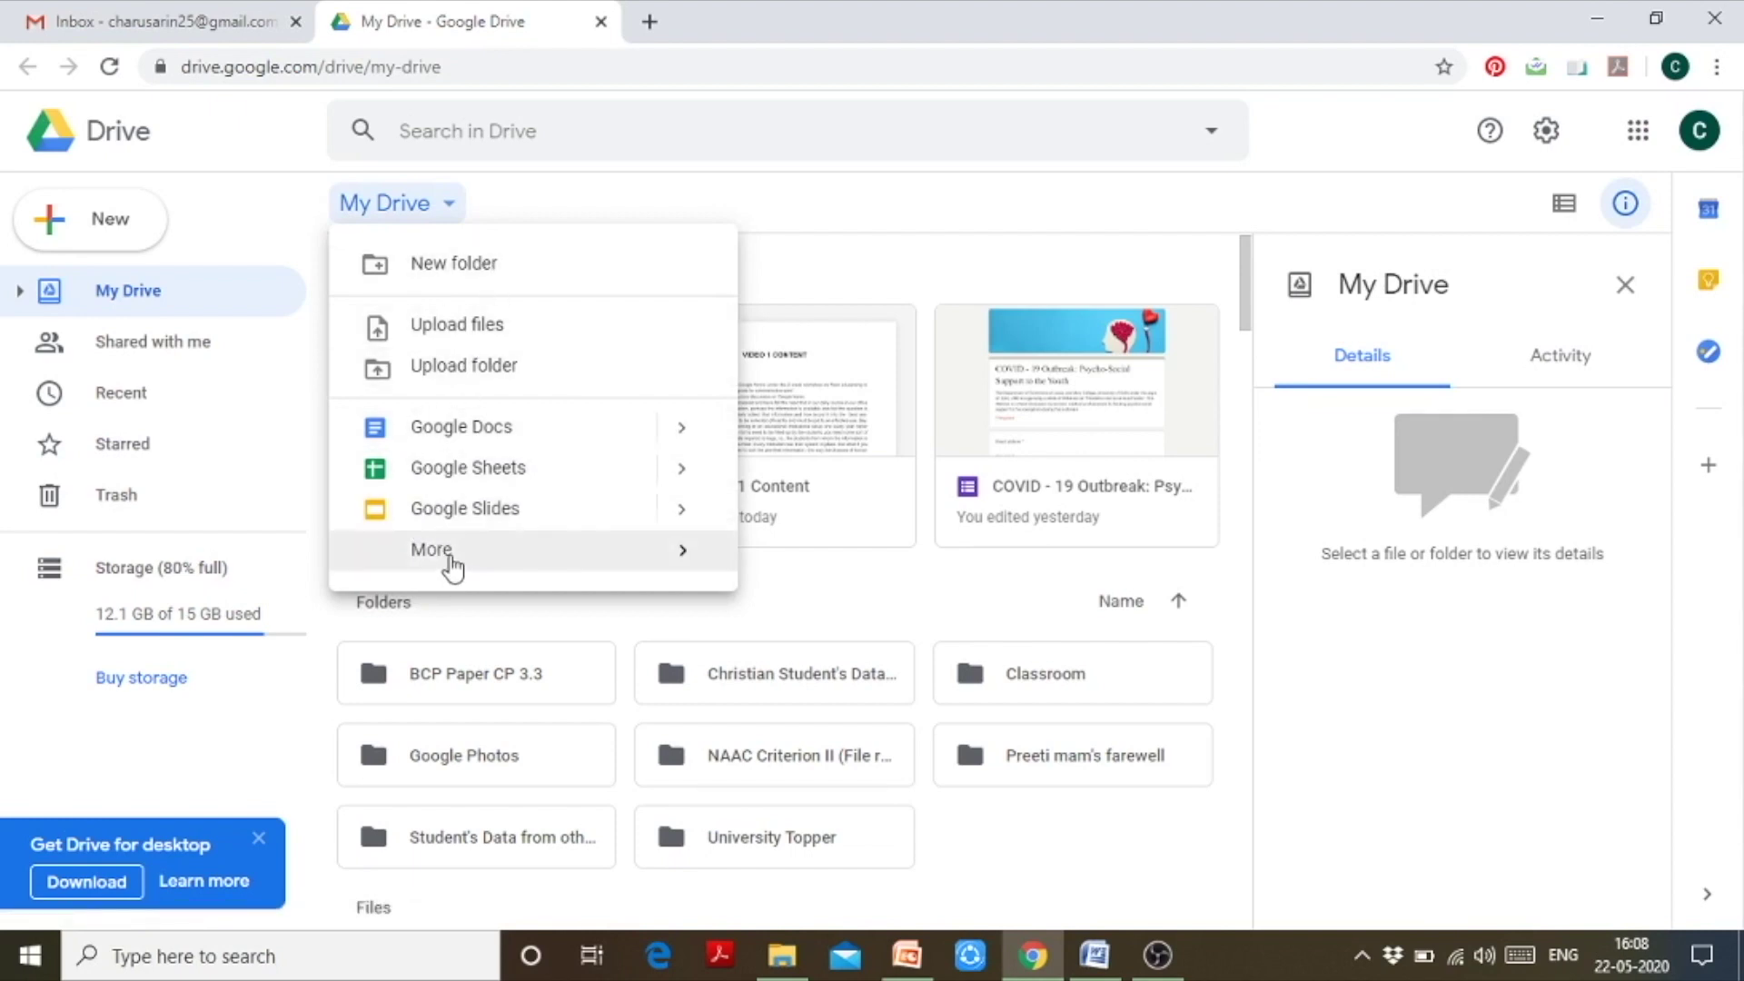
mouse_move(448, 564)
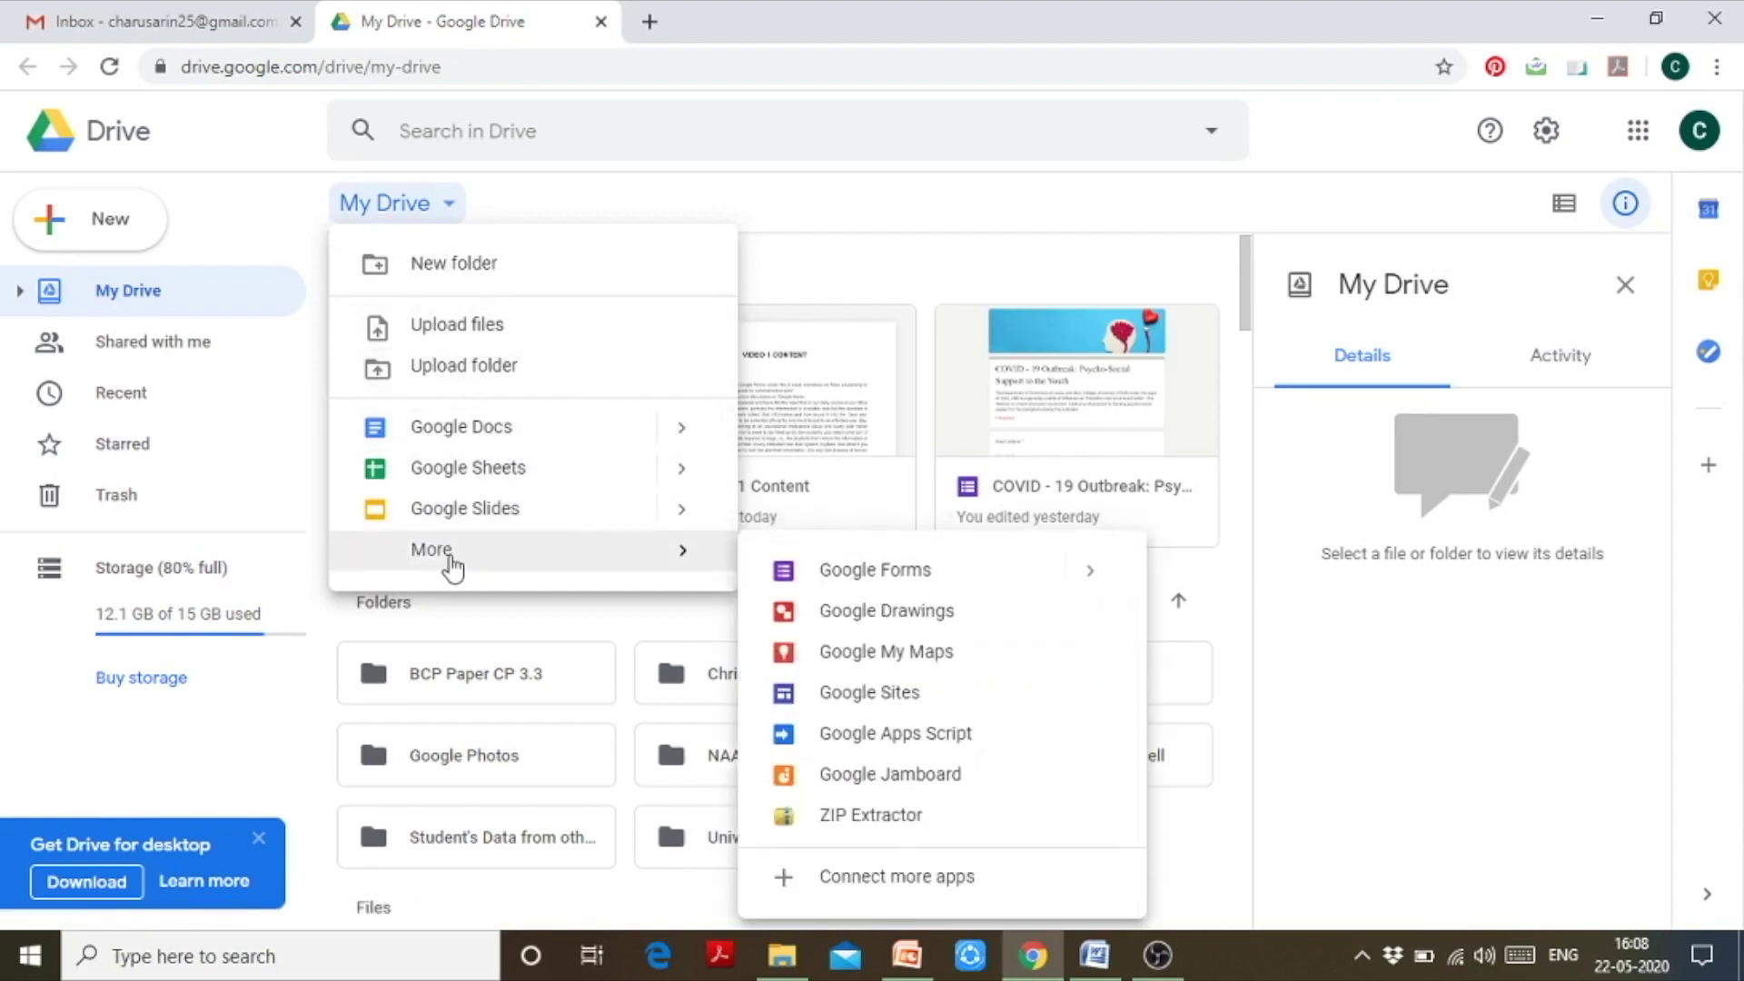
left_click(830, 565)
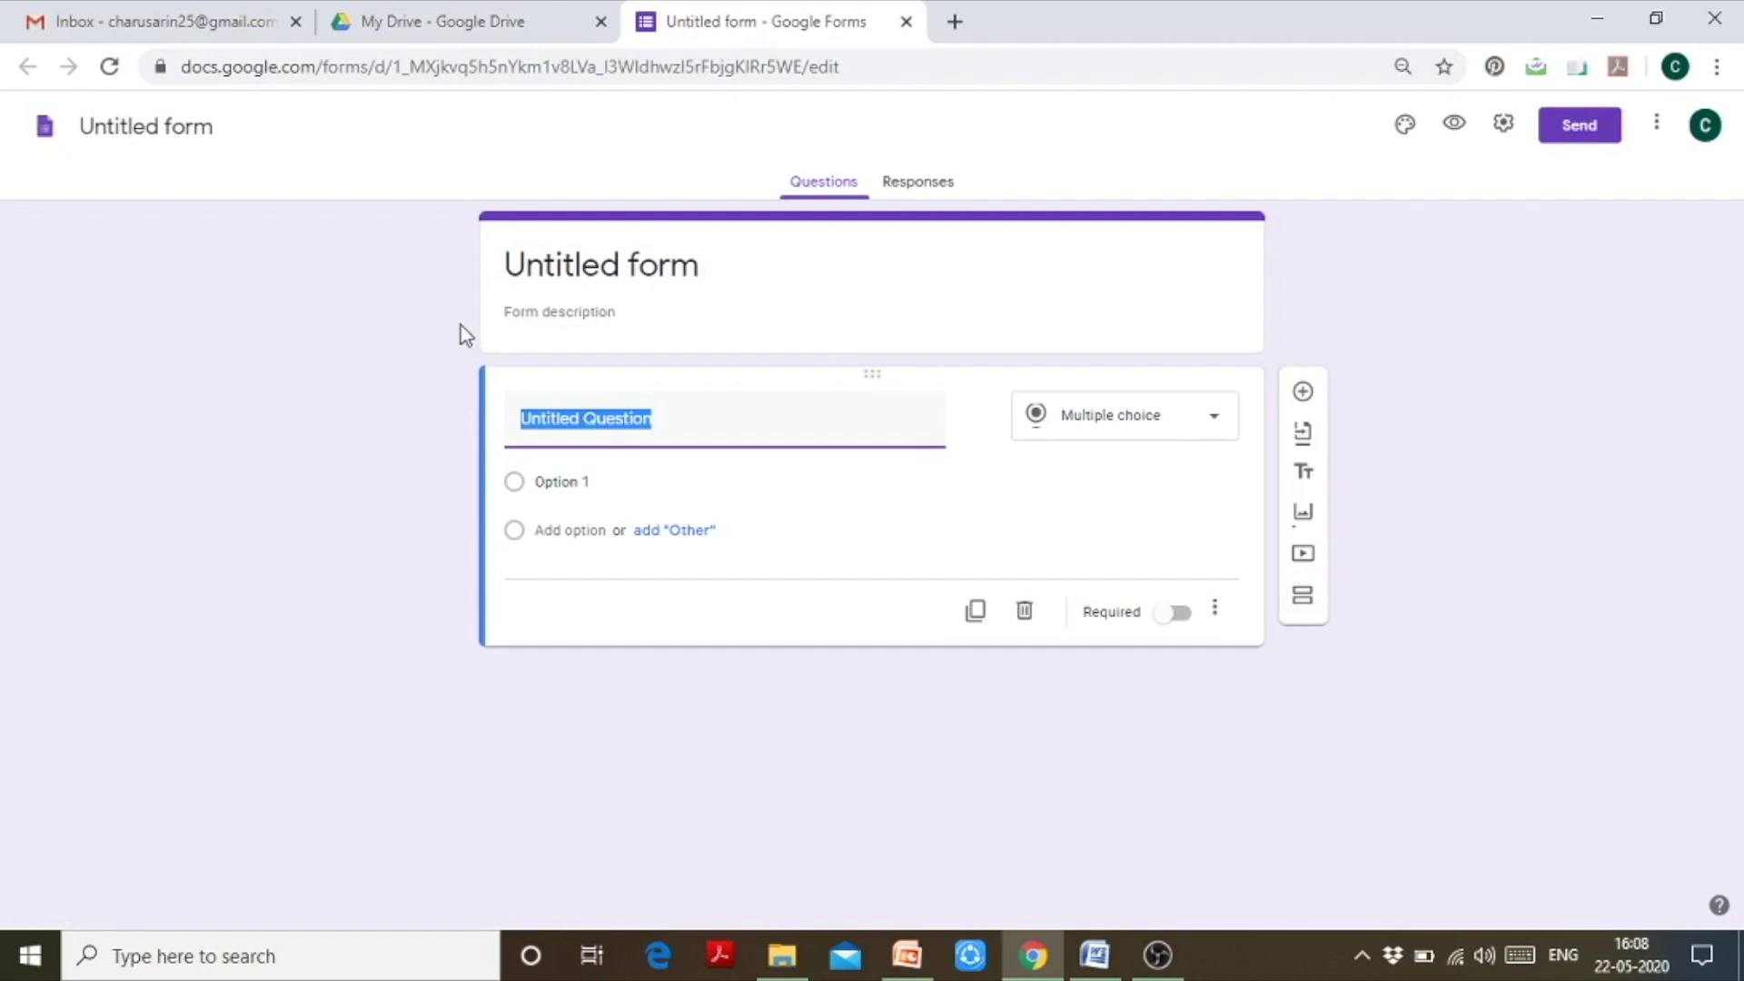
Search 'google form' in a new tab and go to the Google Forms home page.
left_click(954, 21)
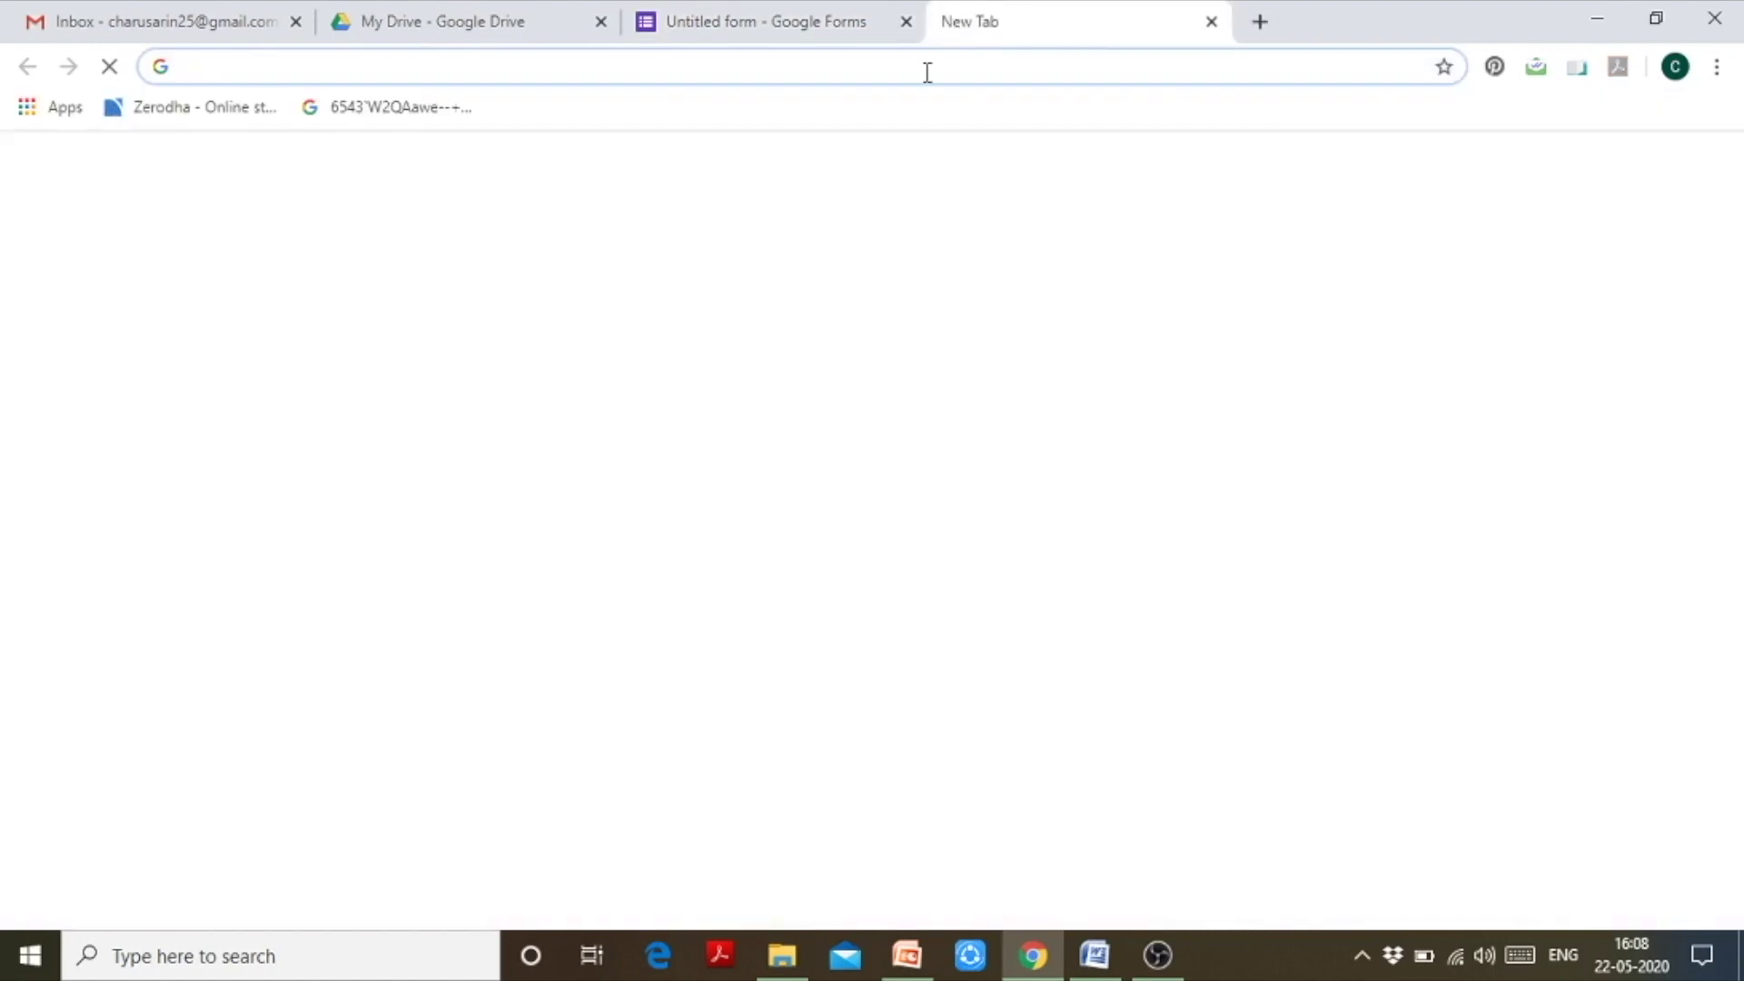
type("go")
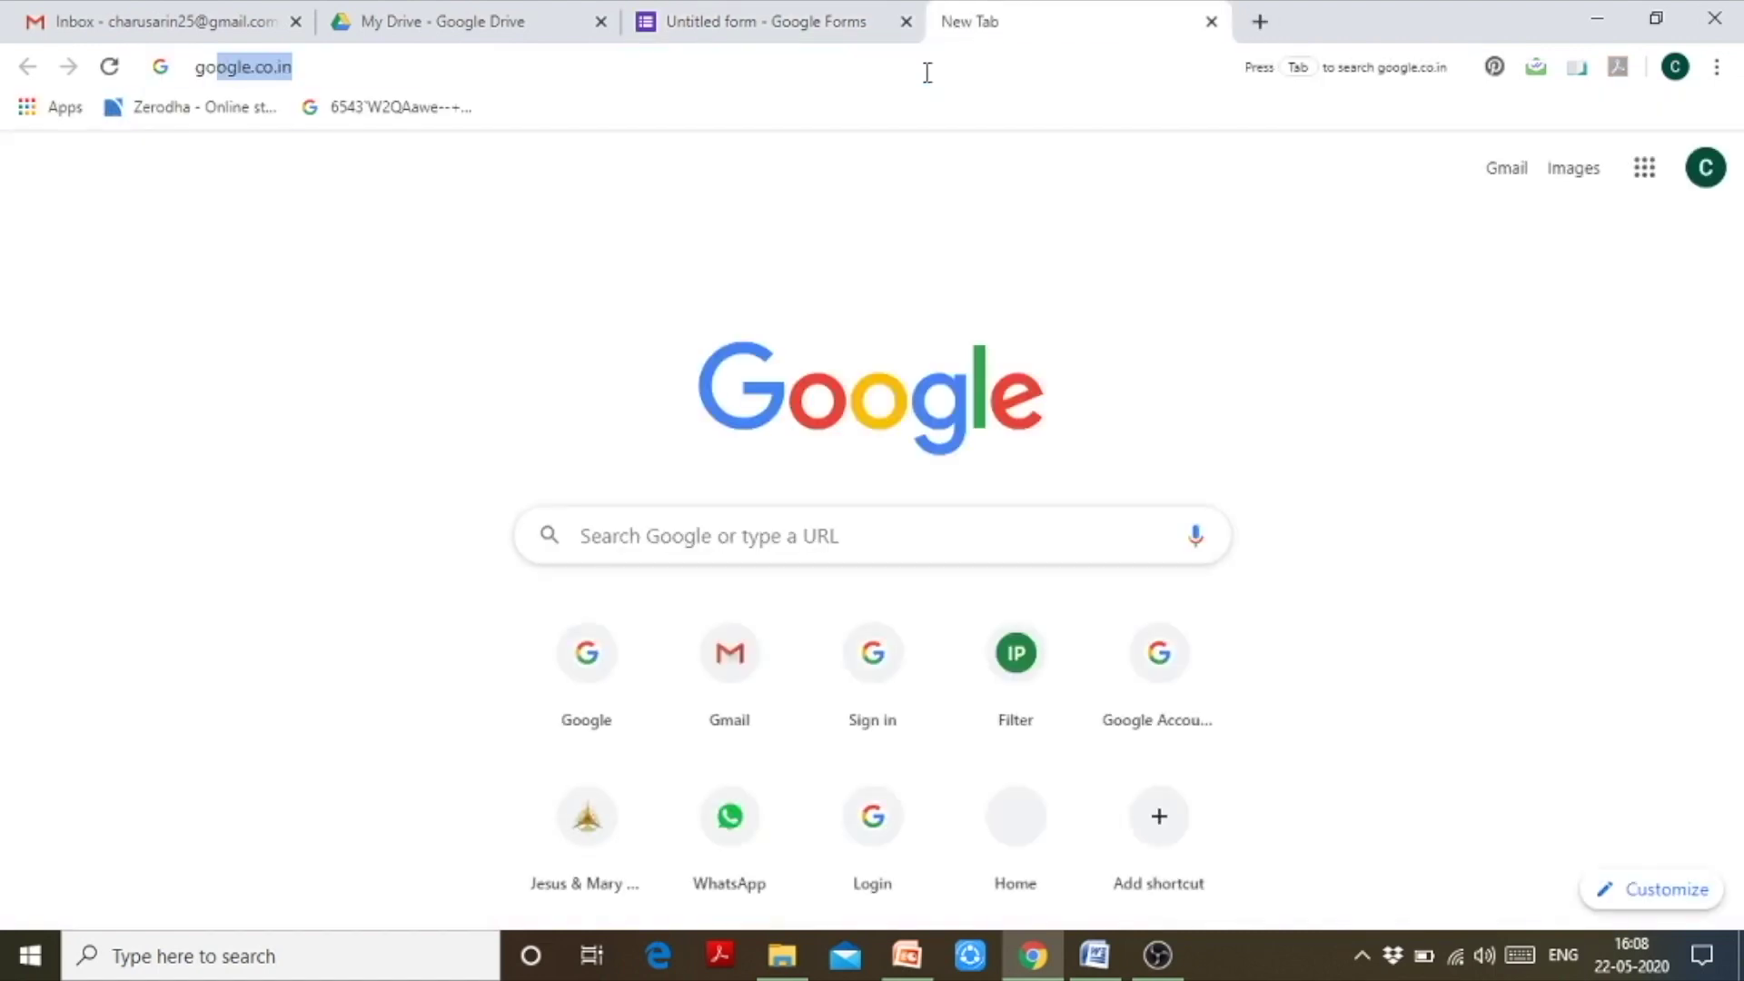
type("ogle form")
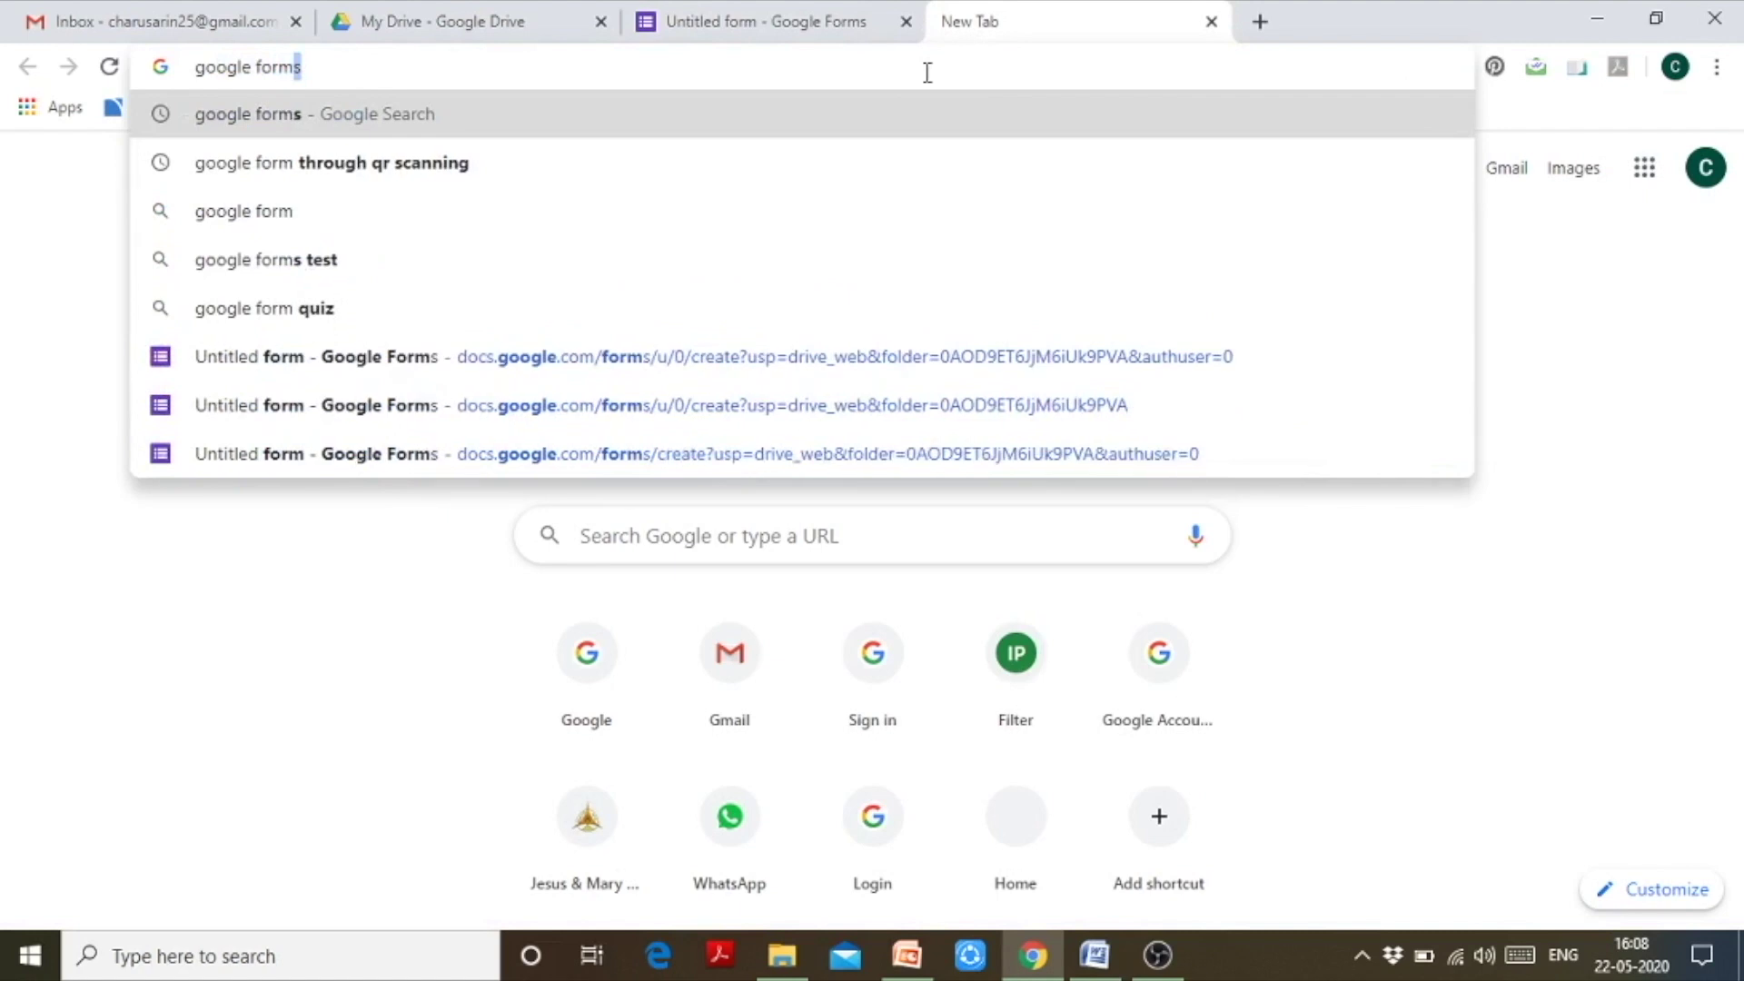
key("Return")
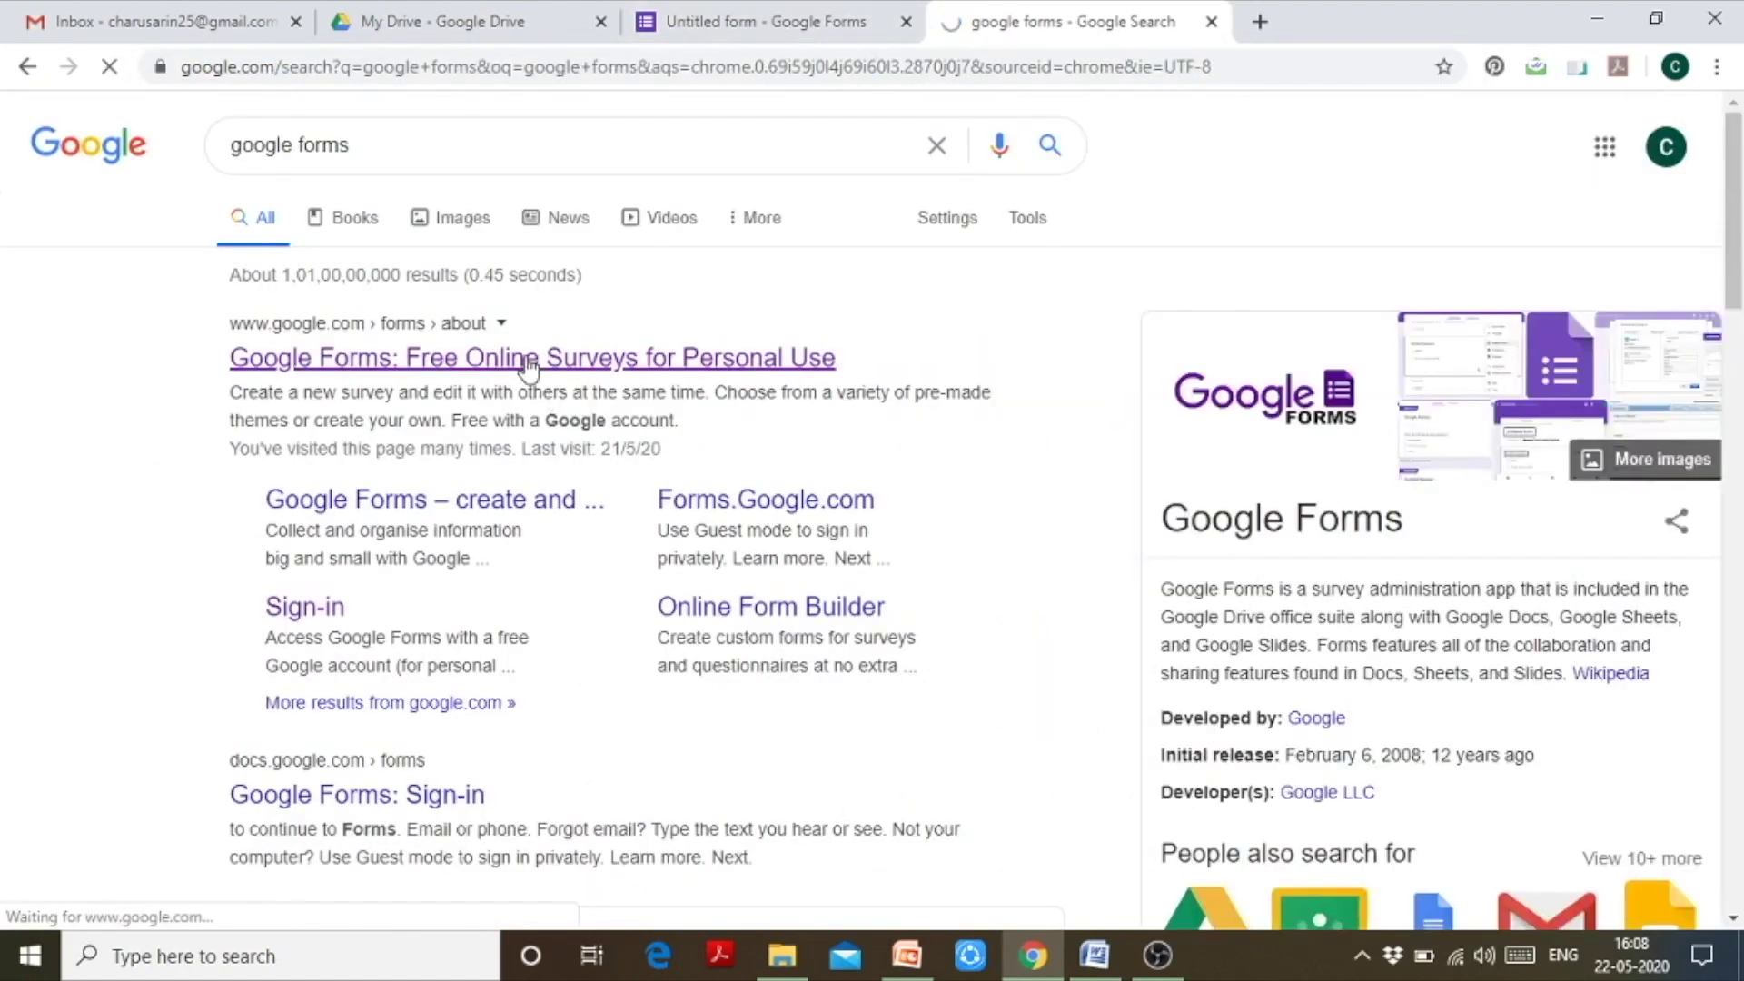
left_click(529, 360)
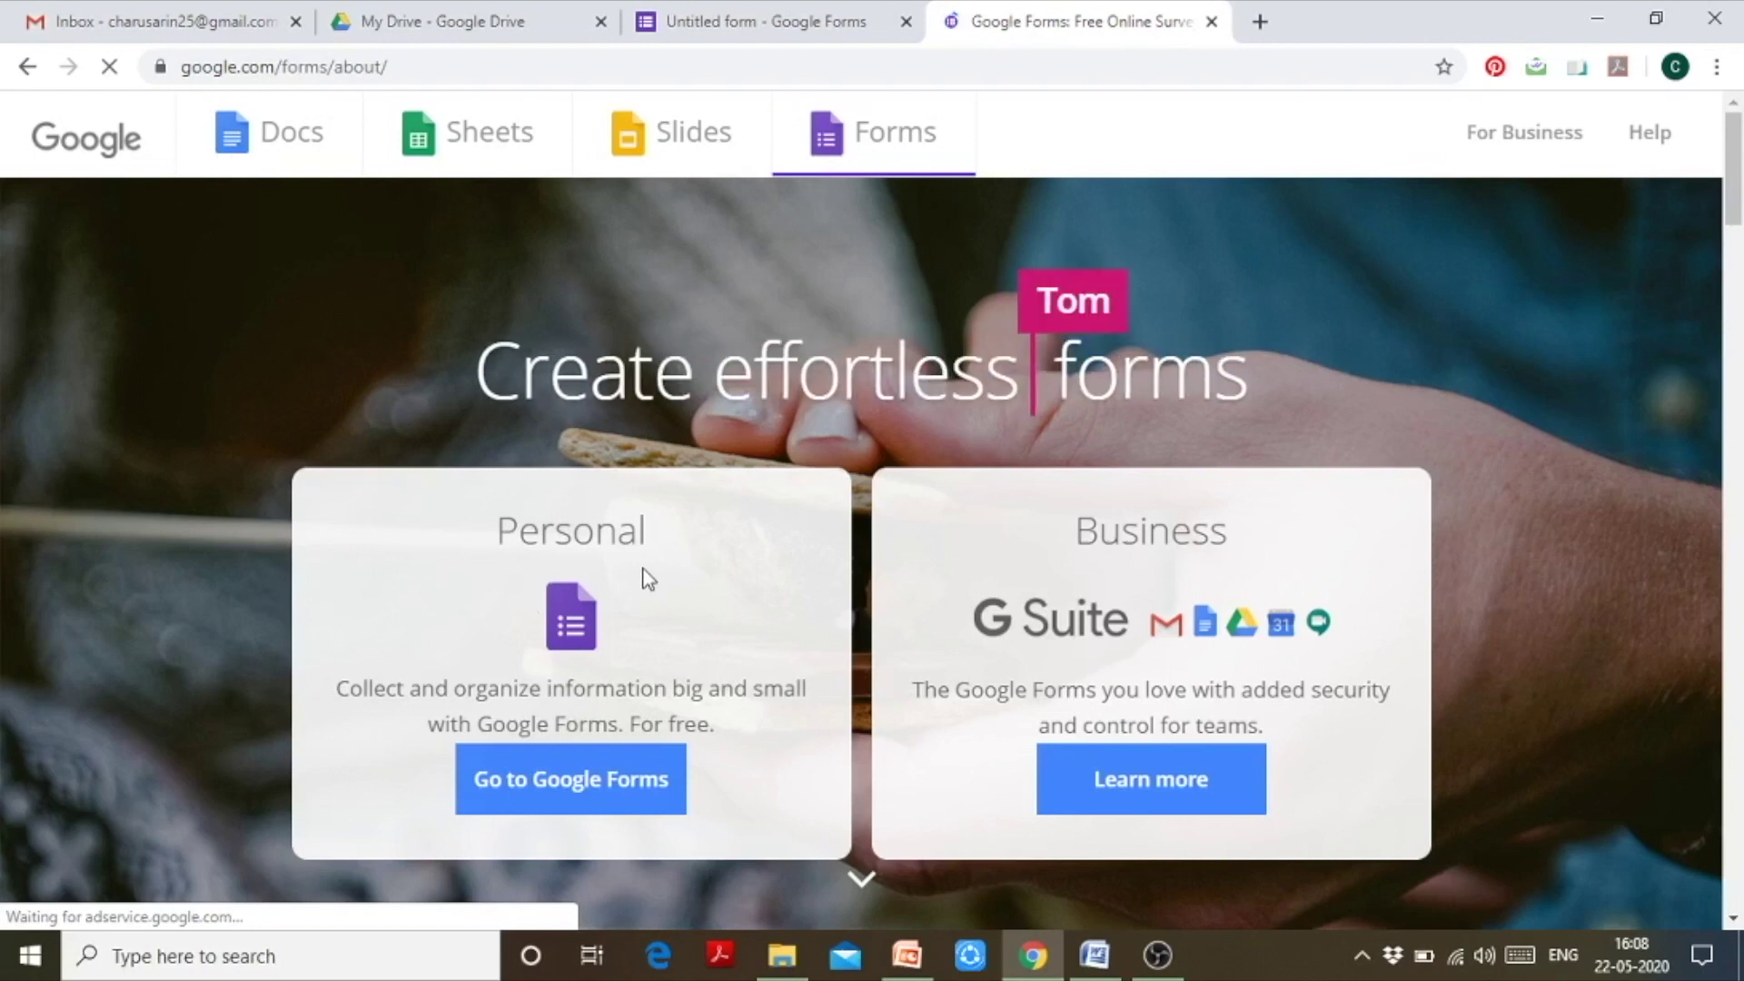
left_click(627, 804)
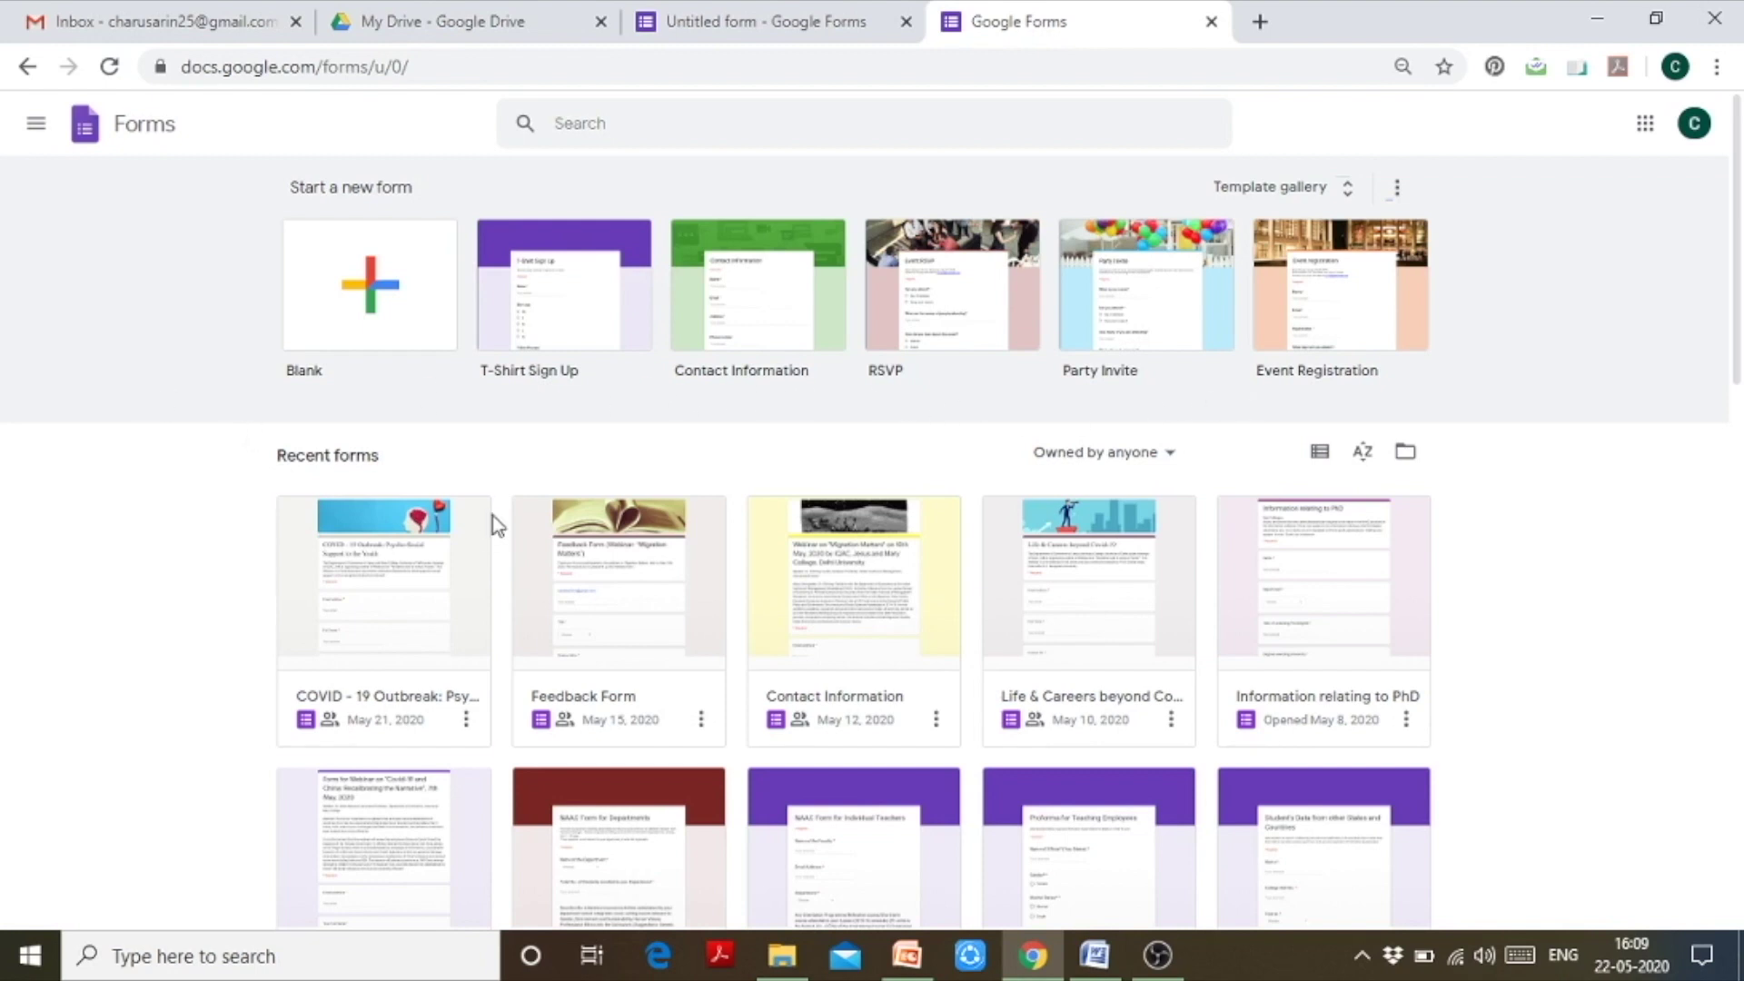
Start a Blank form from the home page's Start a new form row, then return to My Drive.
scroll(472, 604, "down", 8)
scroll(488, 590, "down", 10)
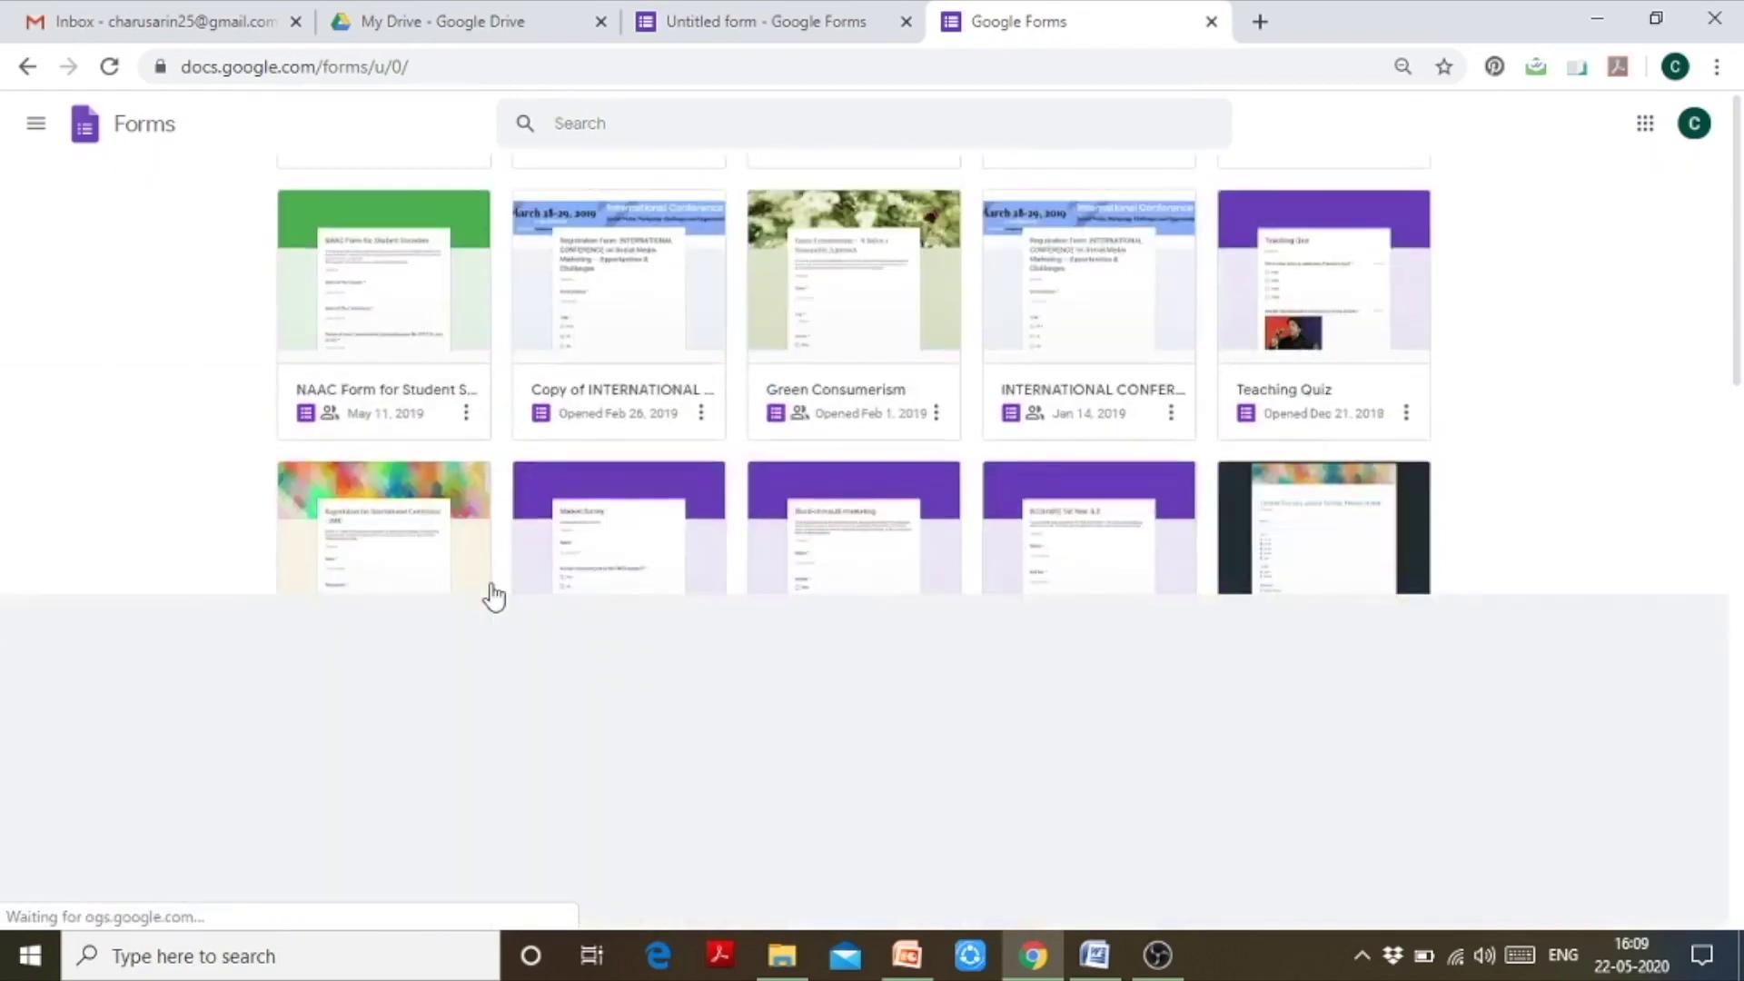
scroll(512, 573, "up", 18)
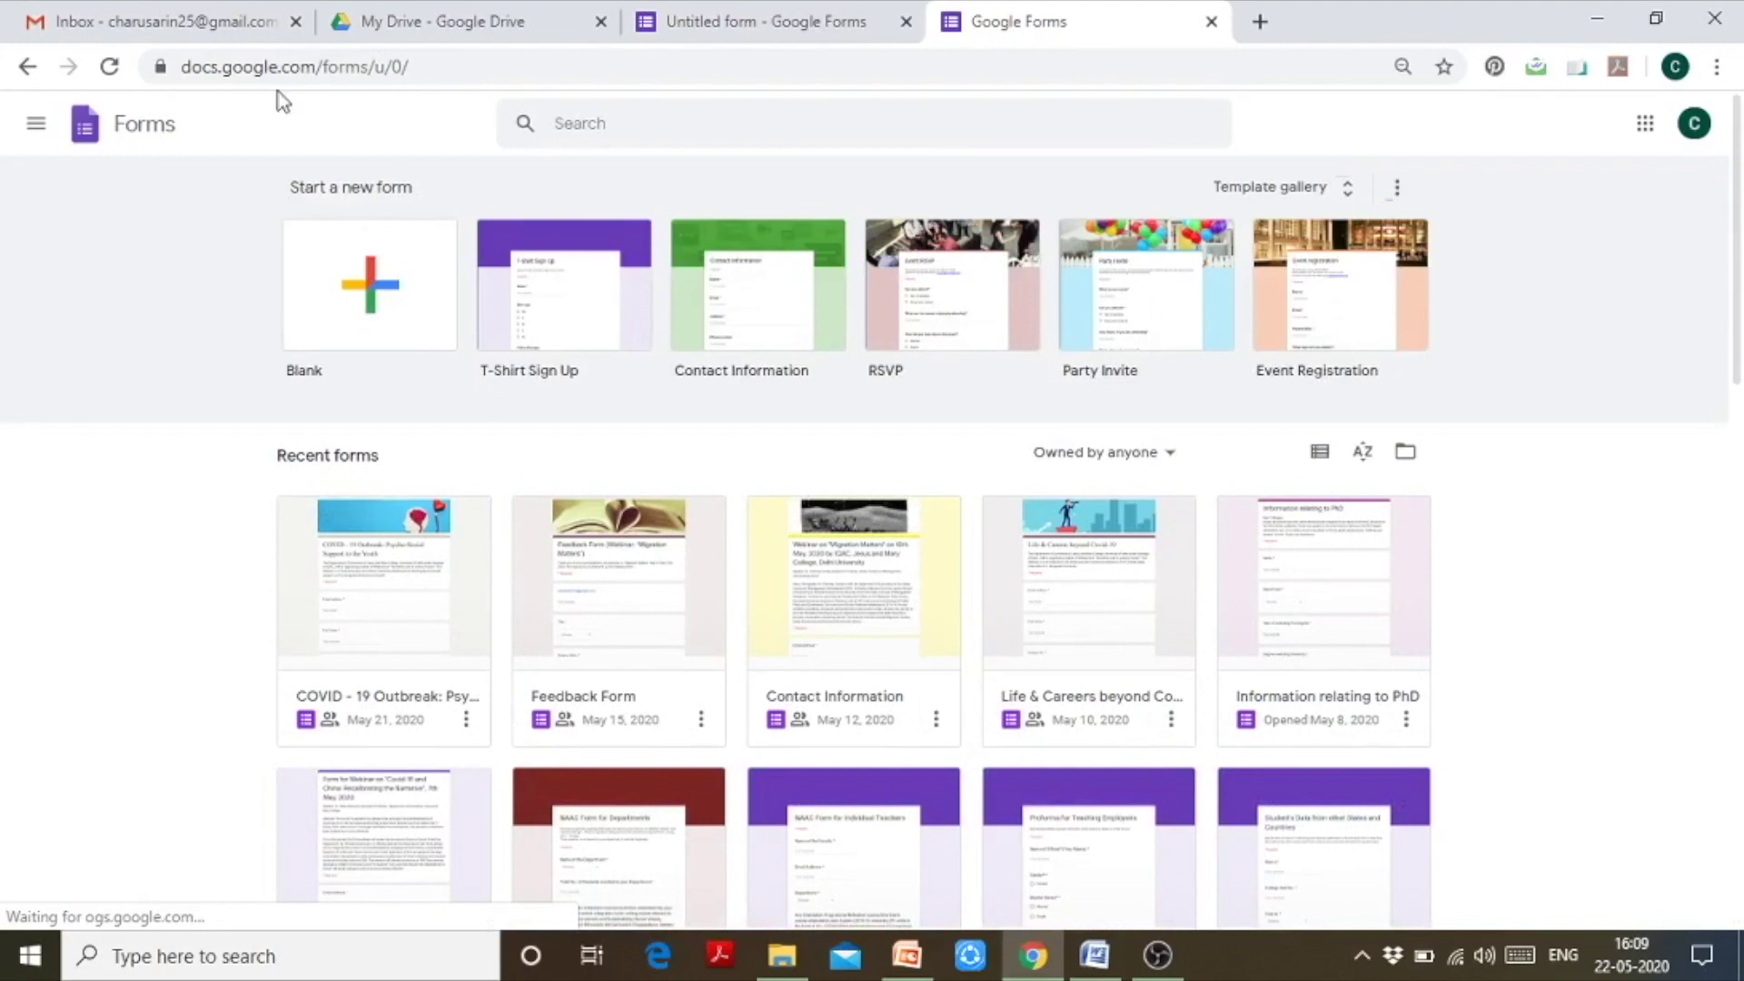
left_click(325, 289)
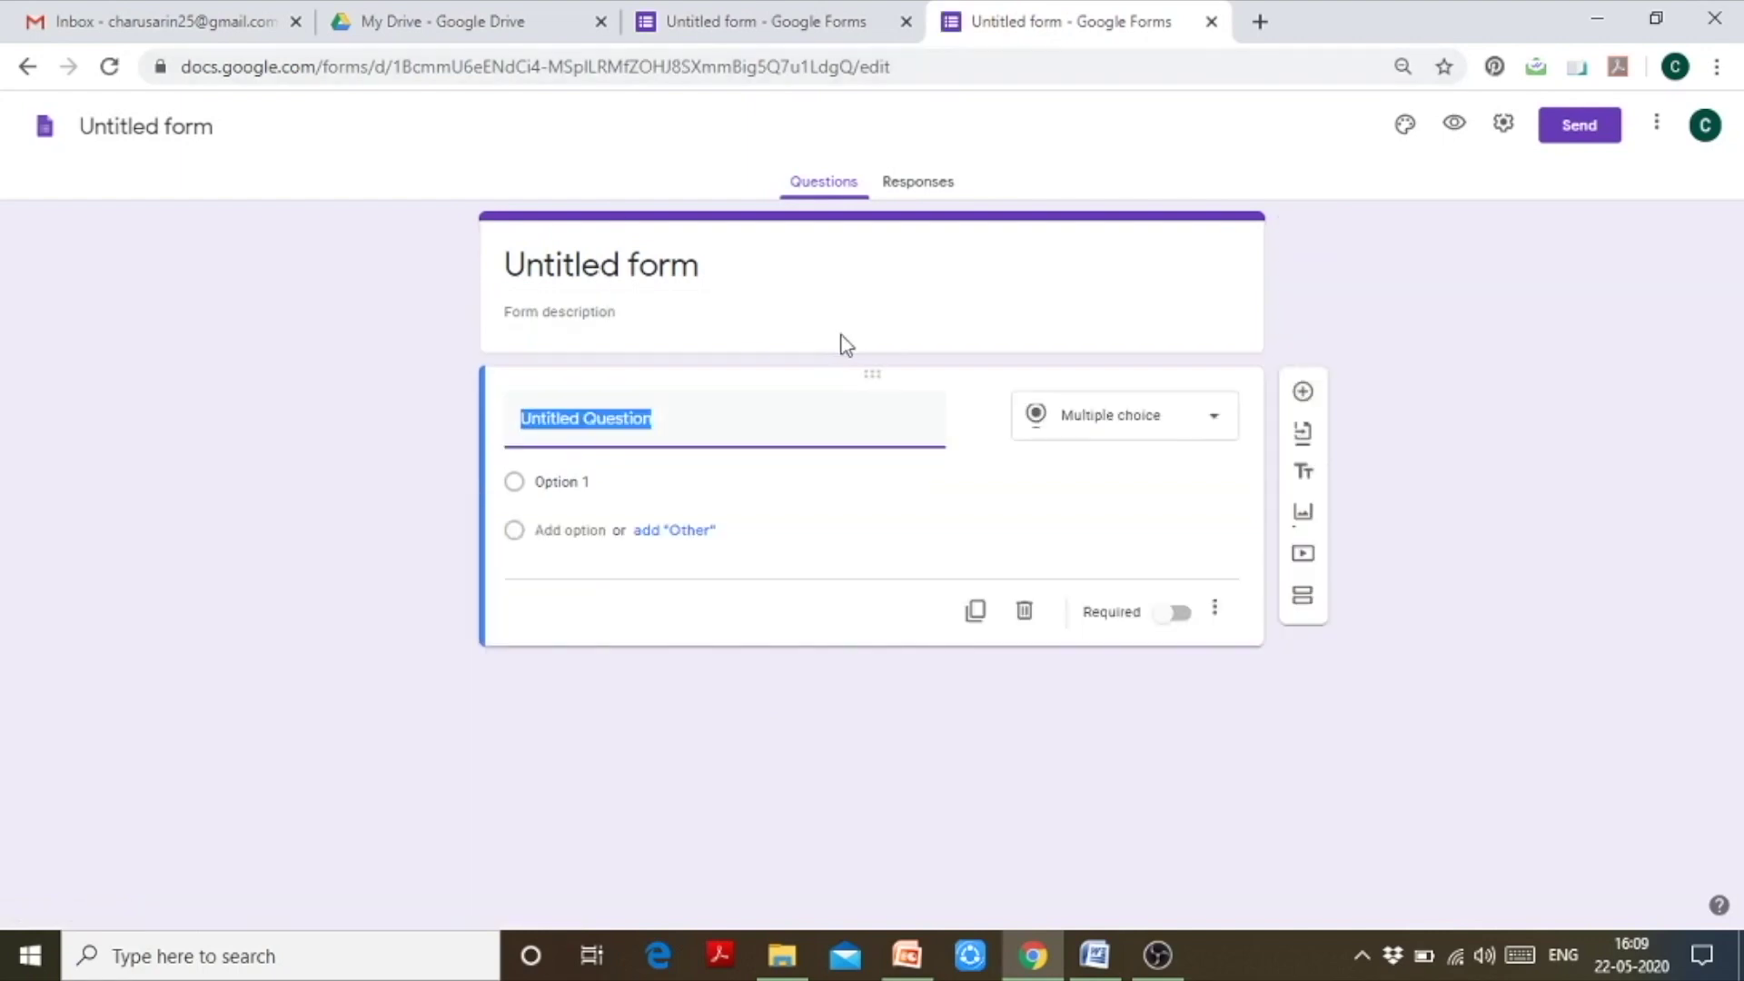
left_click(425, 17)
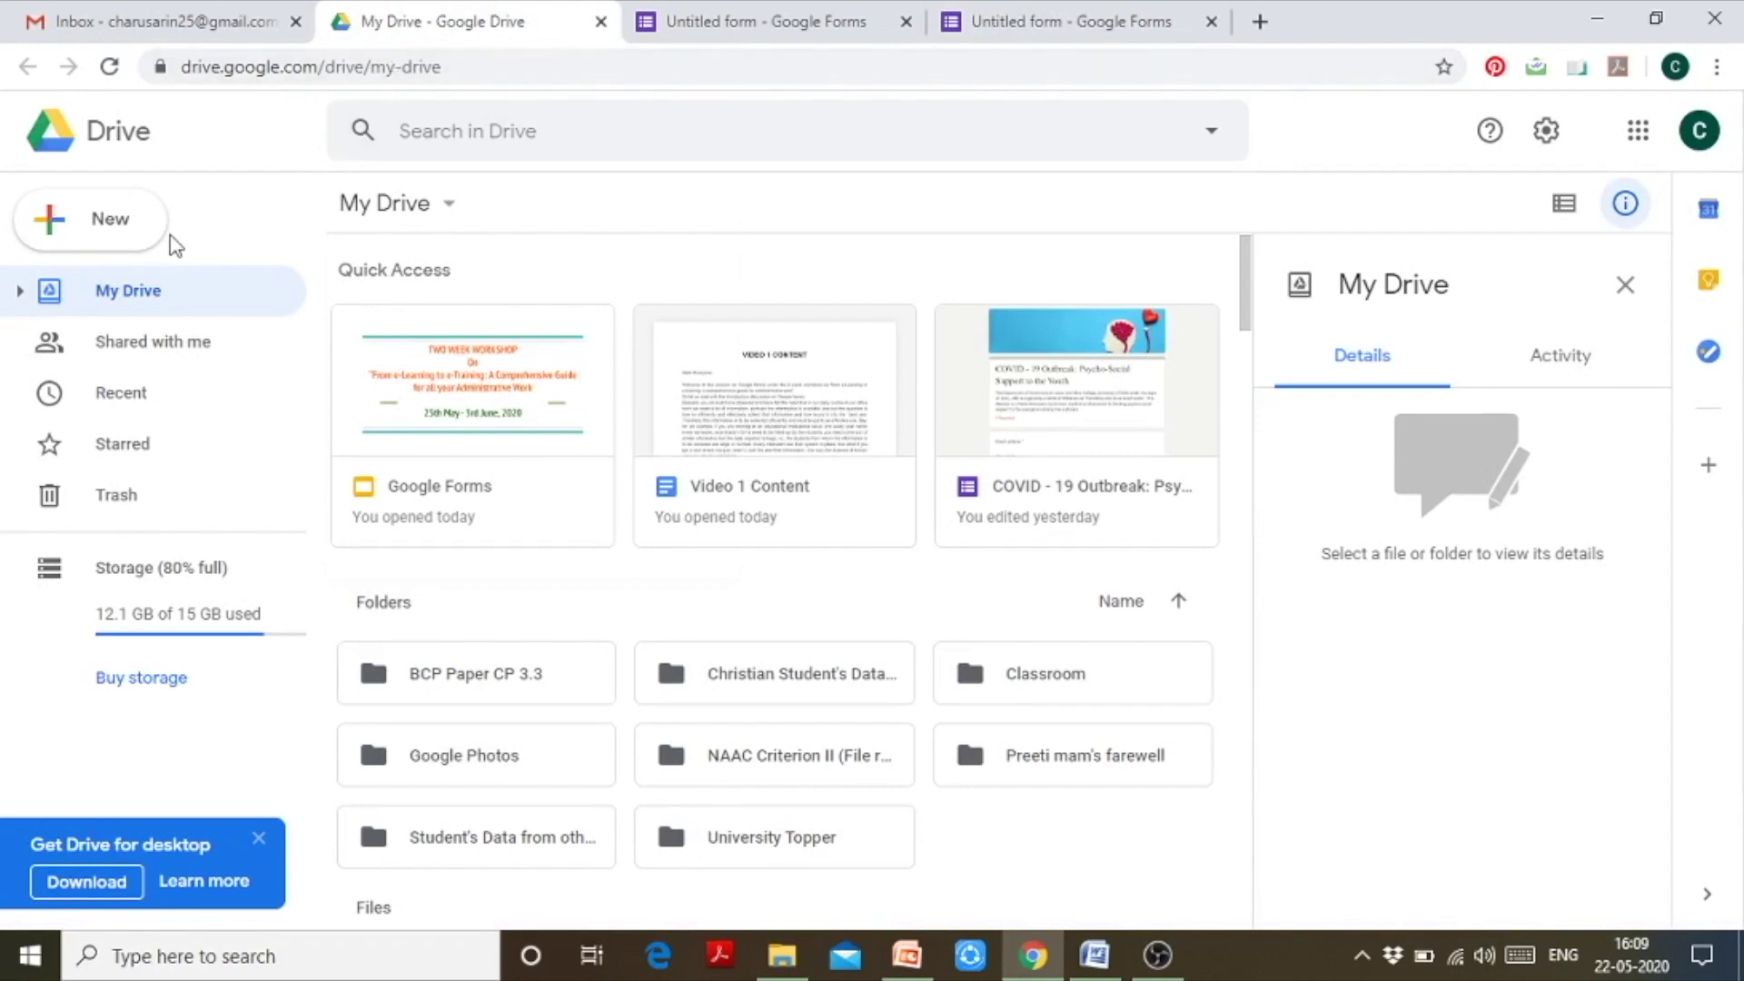
Create a blank Google Sheets spreadsheet from Drive's New menu.
left_click(73, 233)
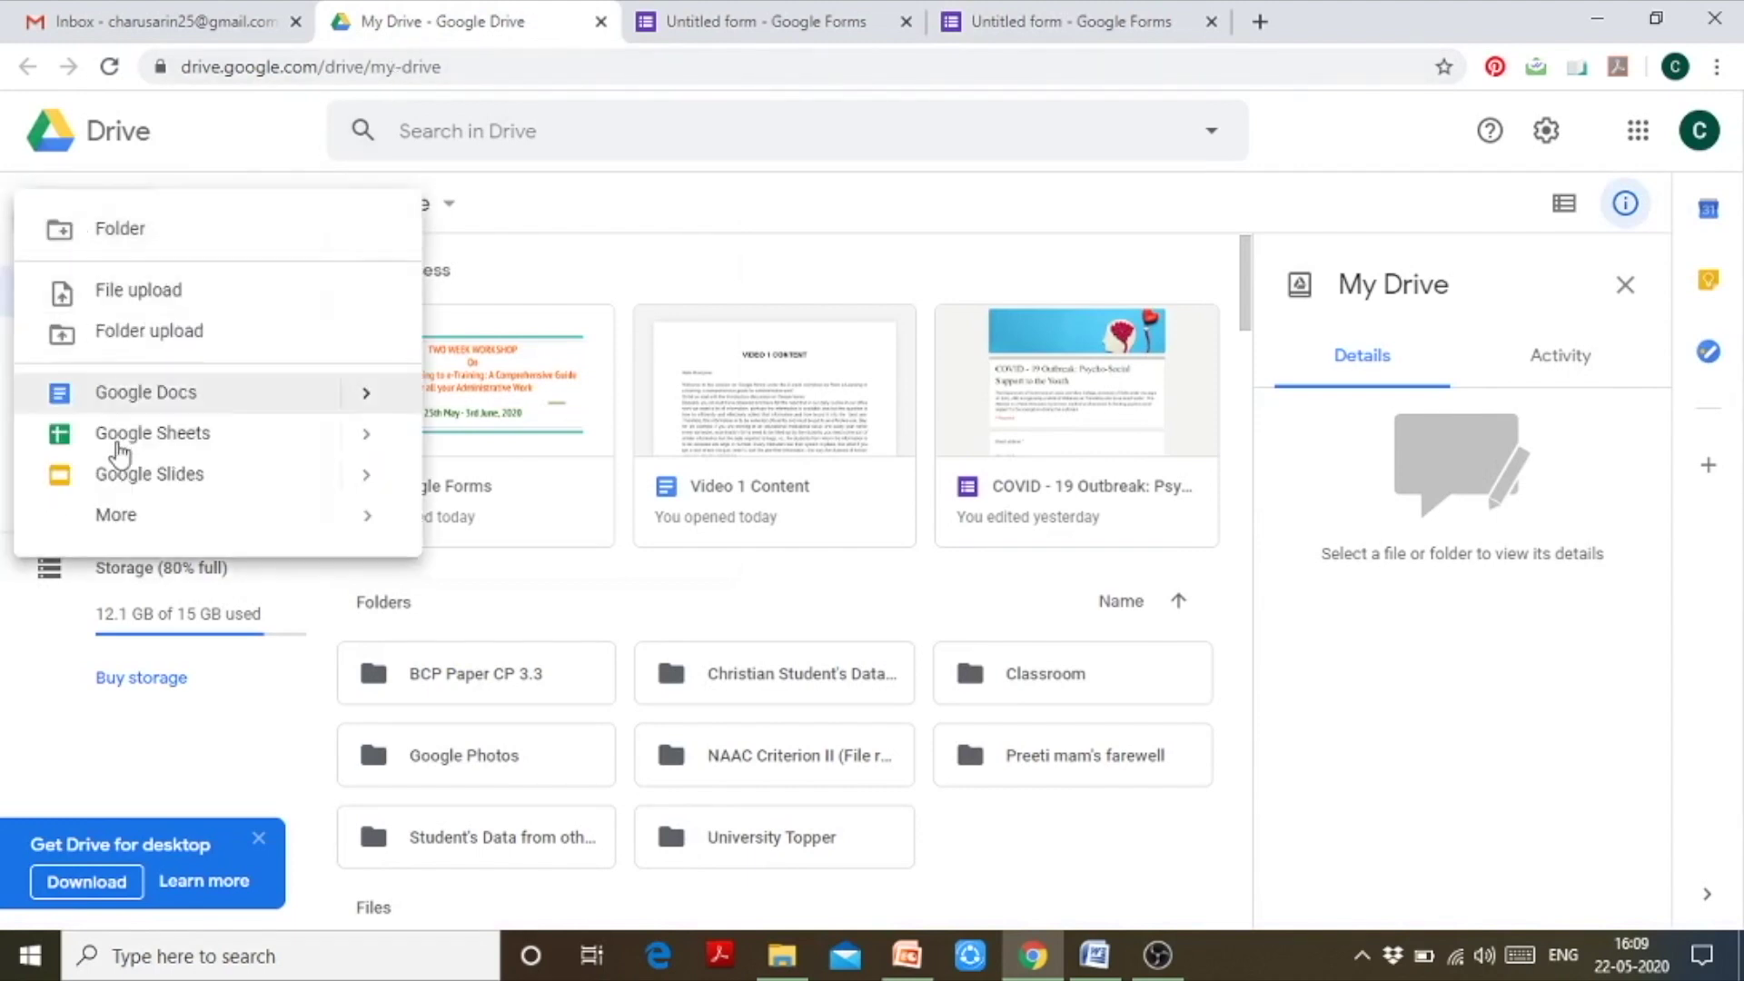
left_click(126, 447)
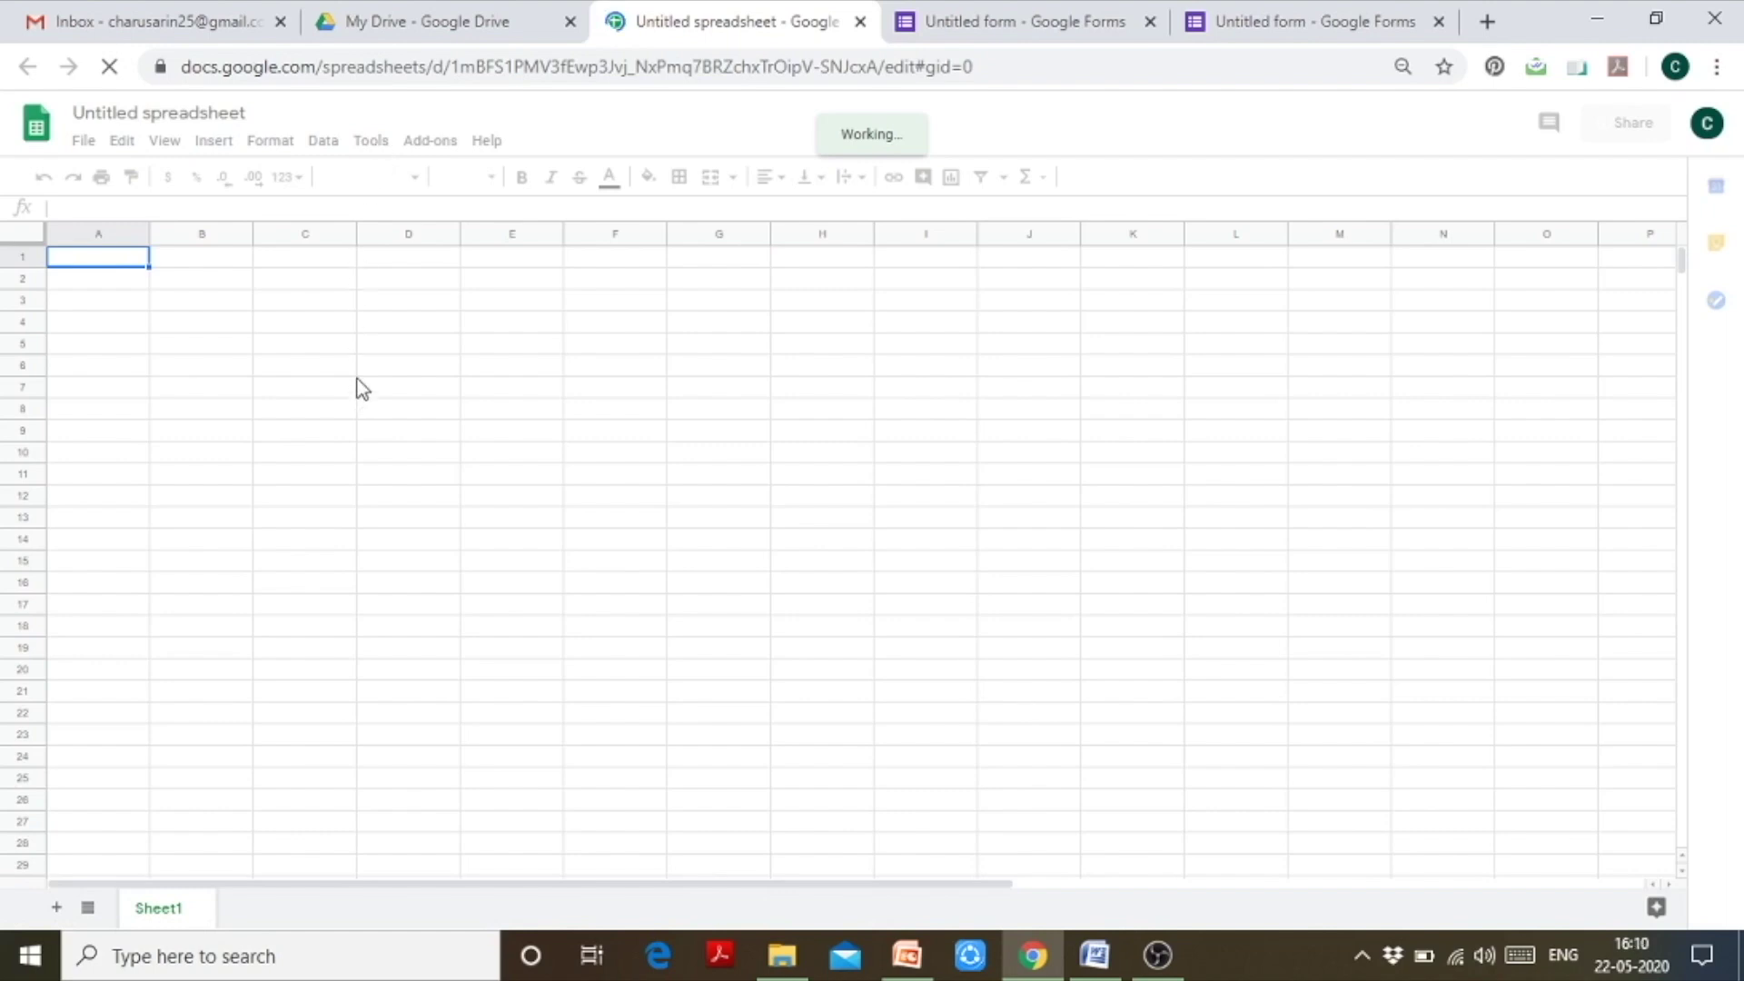
Use Tools > Create a form to make a form linked to the spreadsheet.
left_click(371, 145)
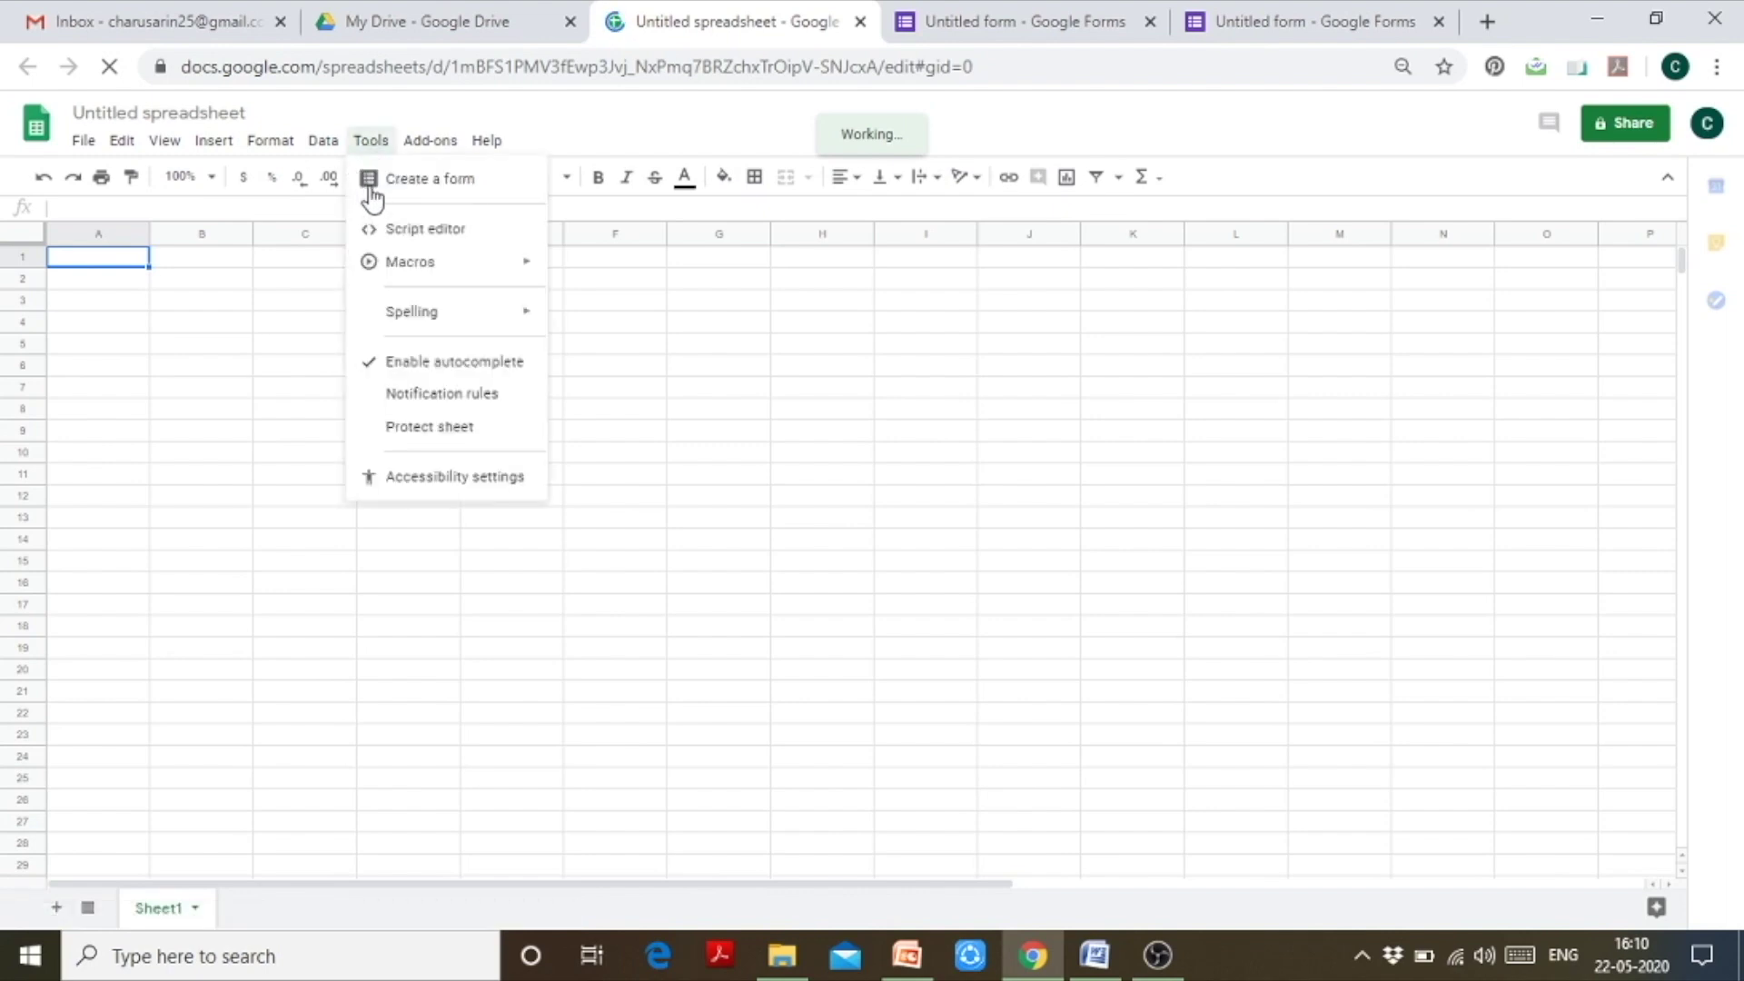
left_click(420, 186)
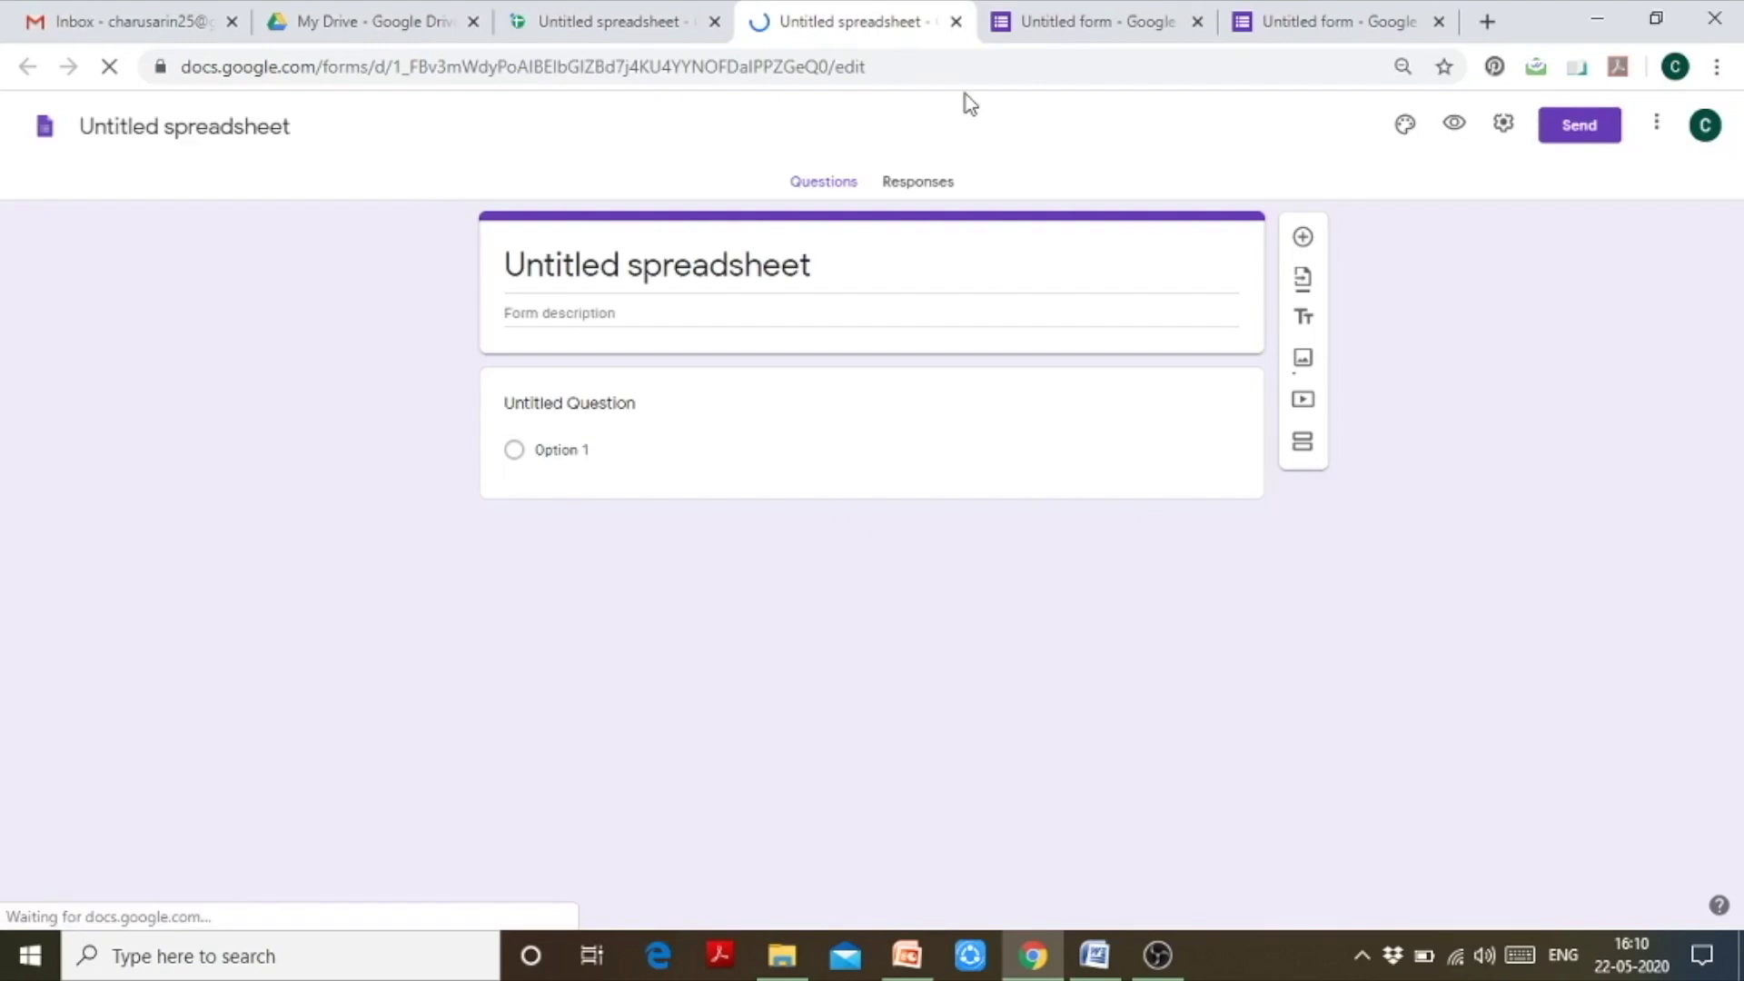
Clear the new form's 'Untitled spreadsheet' title, then close the spreadsheet and form tabs.
left_click(1016, 3)
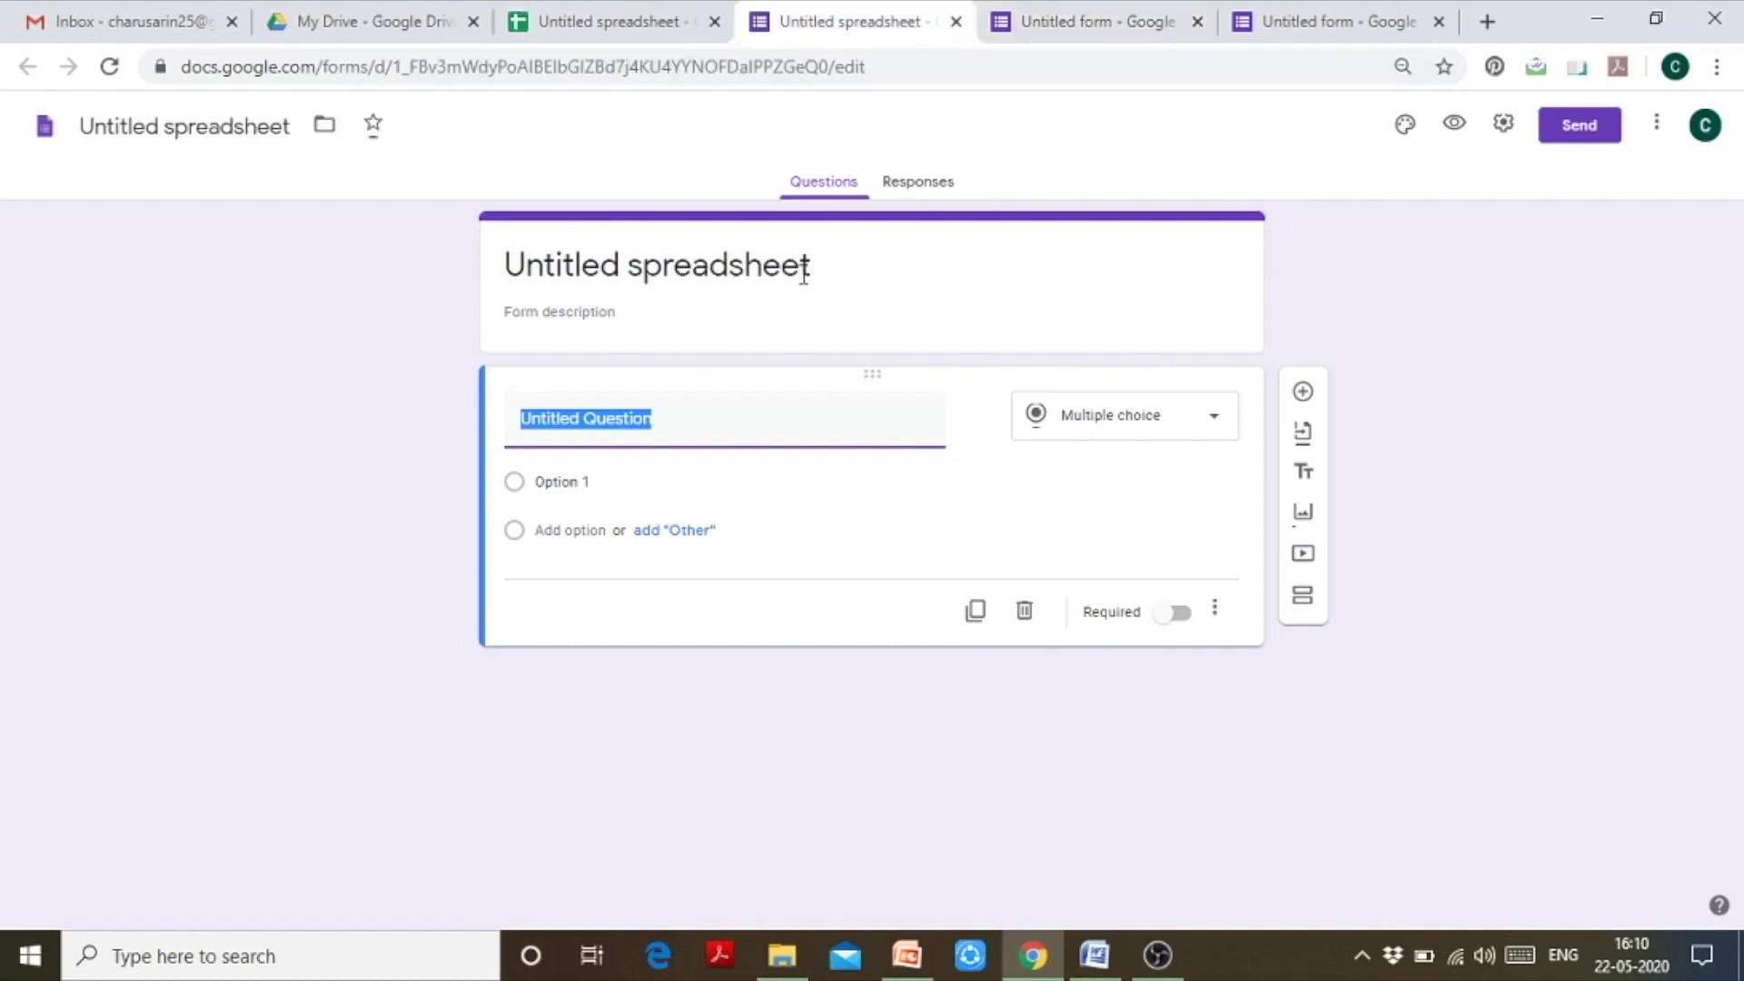
left_click(828, 257)
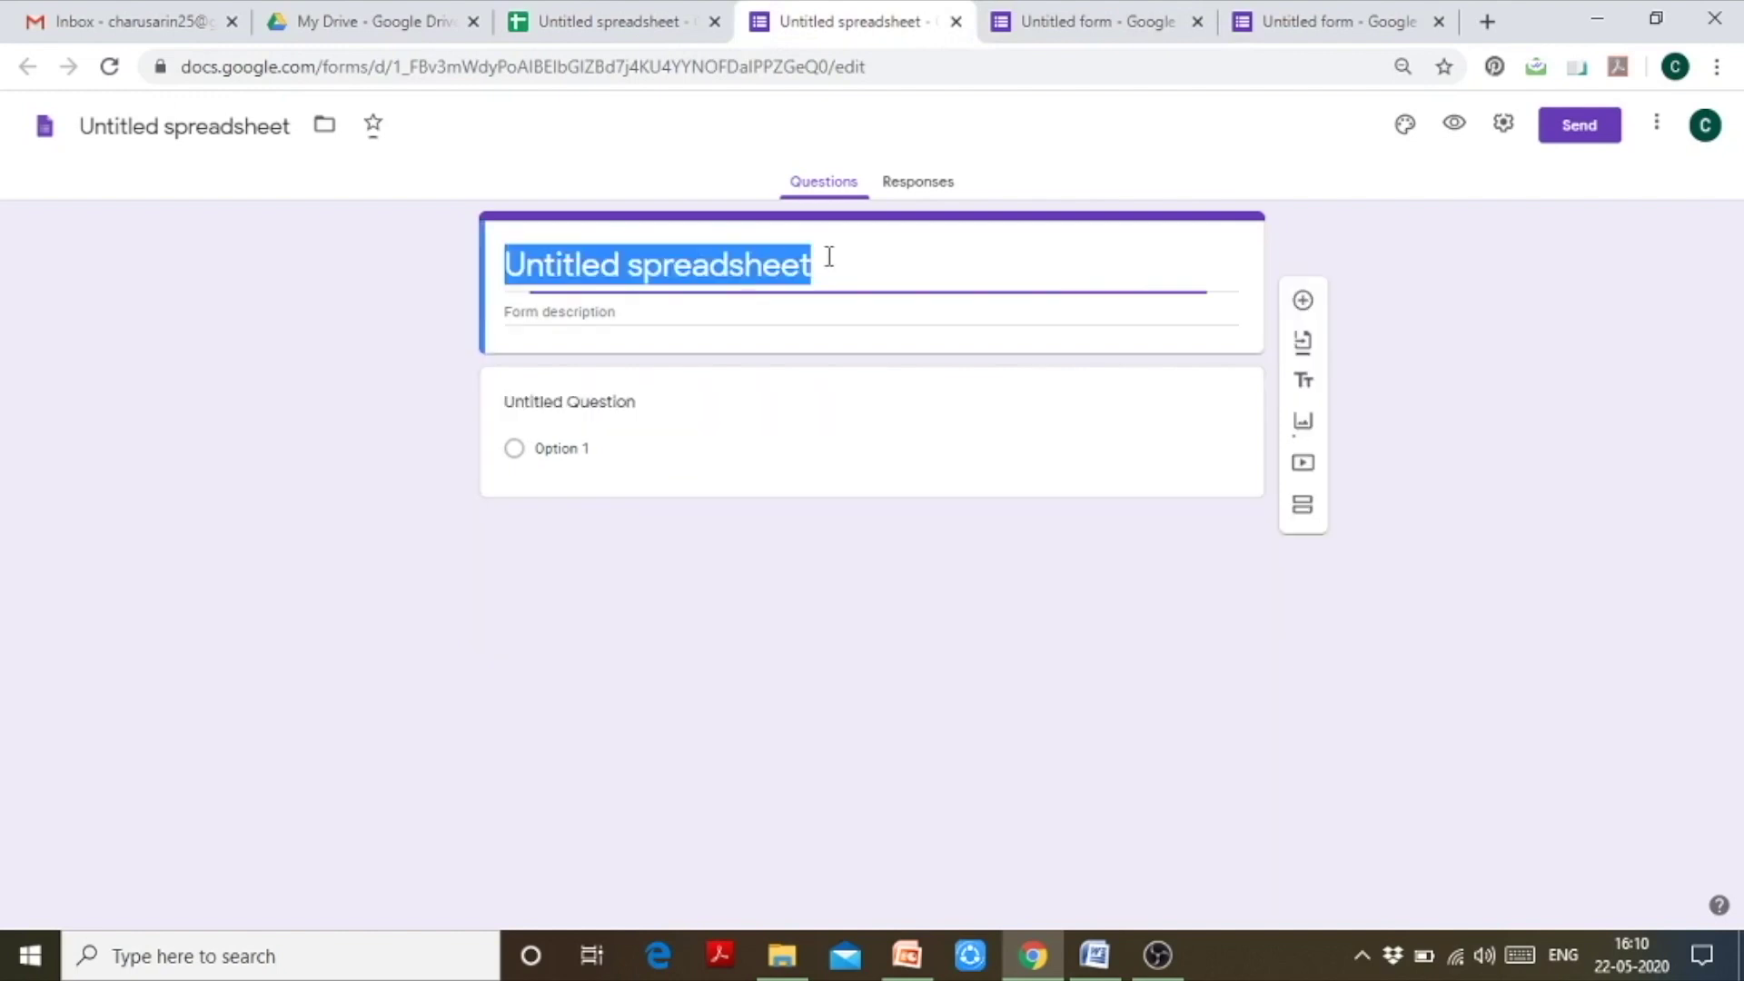
key("BackSpace")
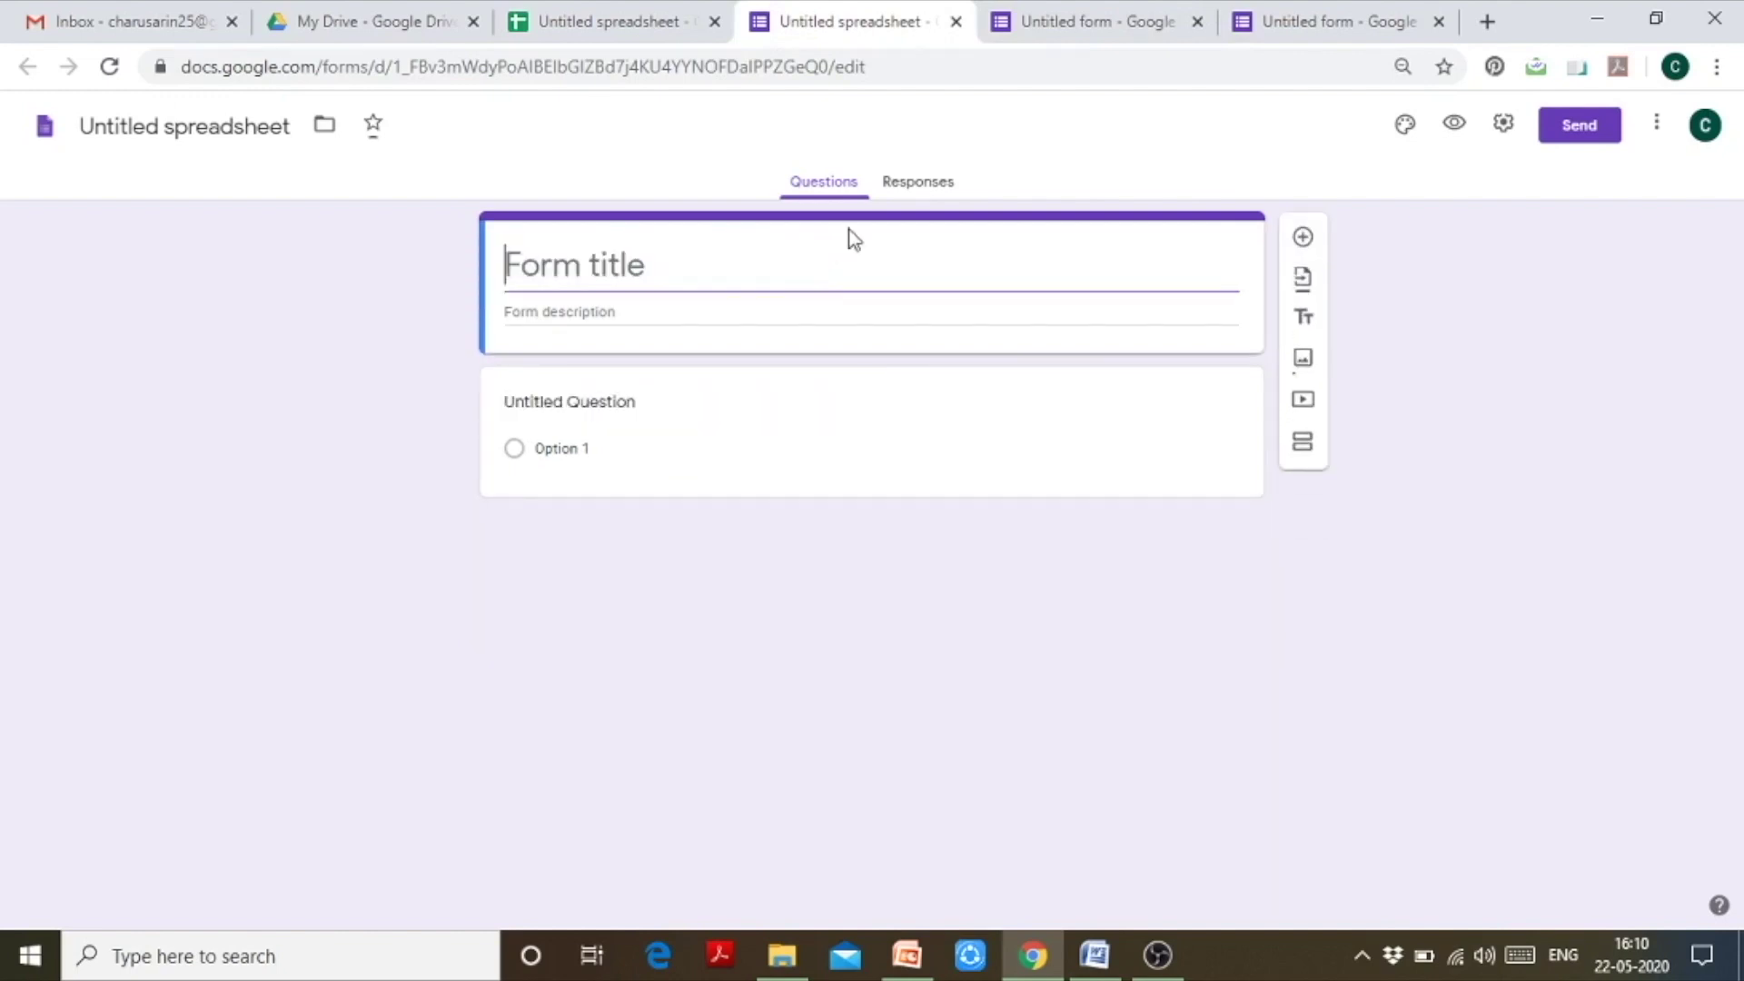
left_click(715, 21)
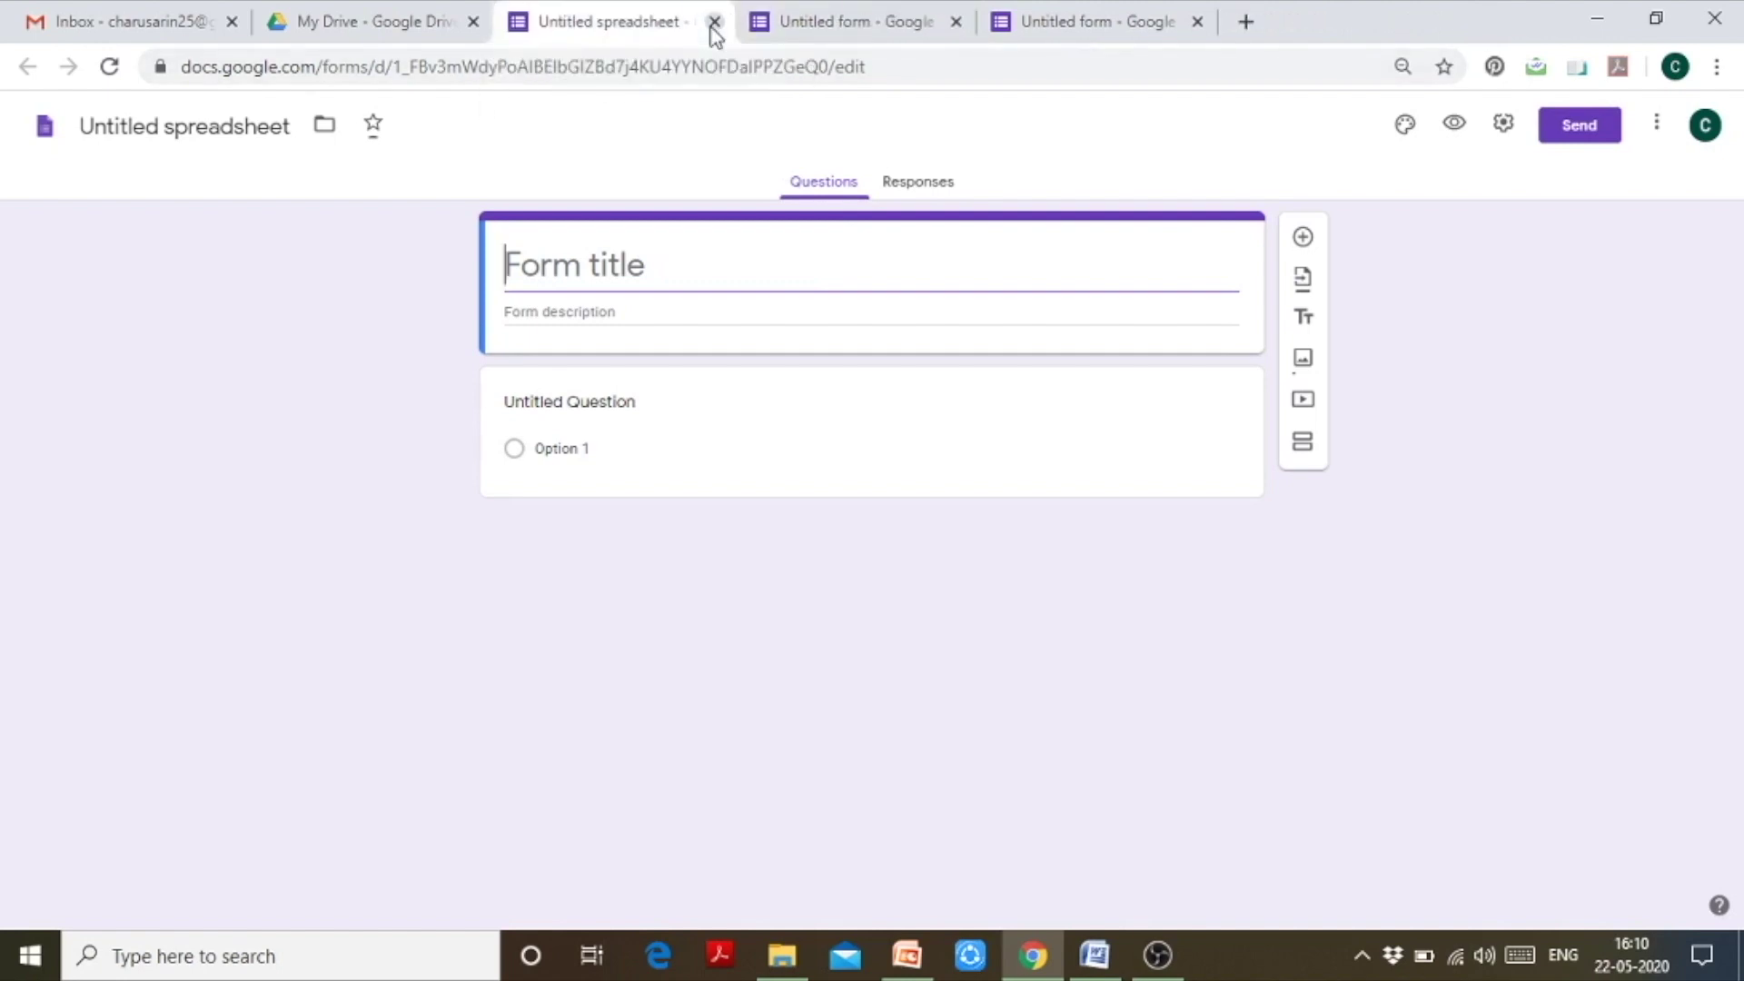
left_click(715, 21)
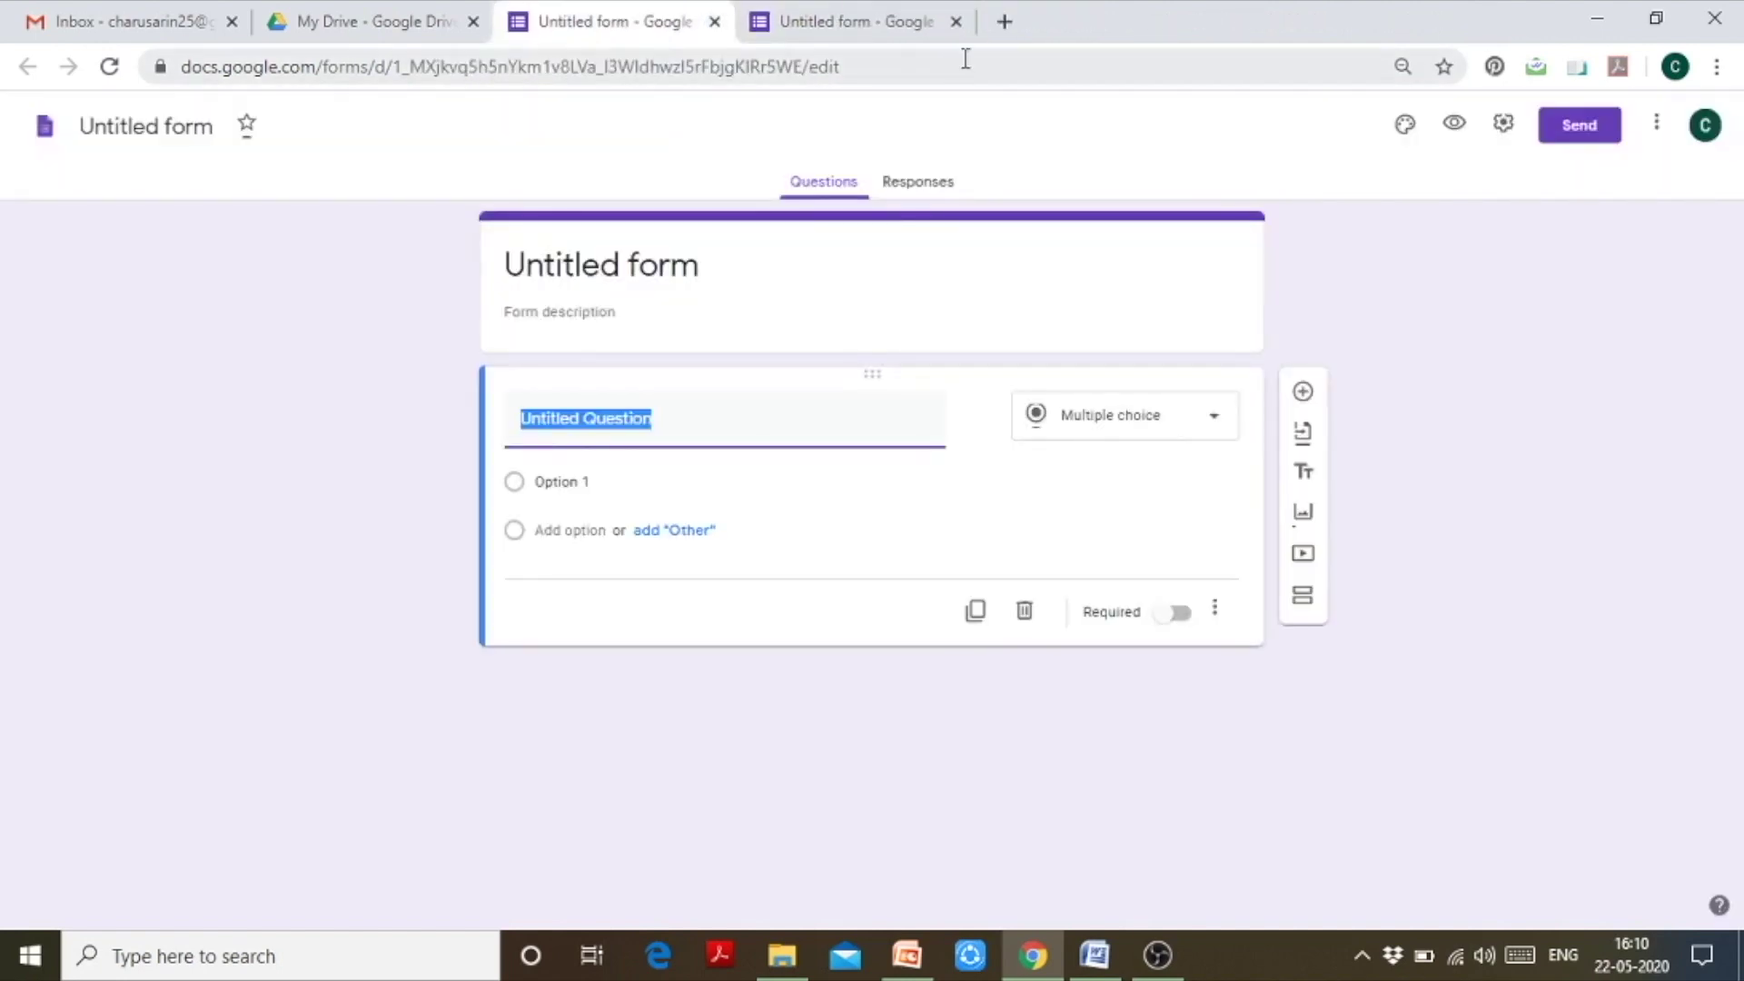
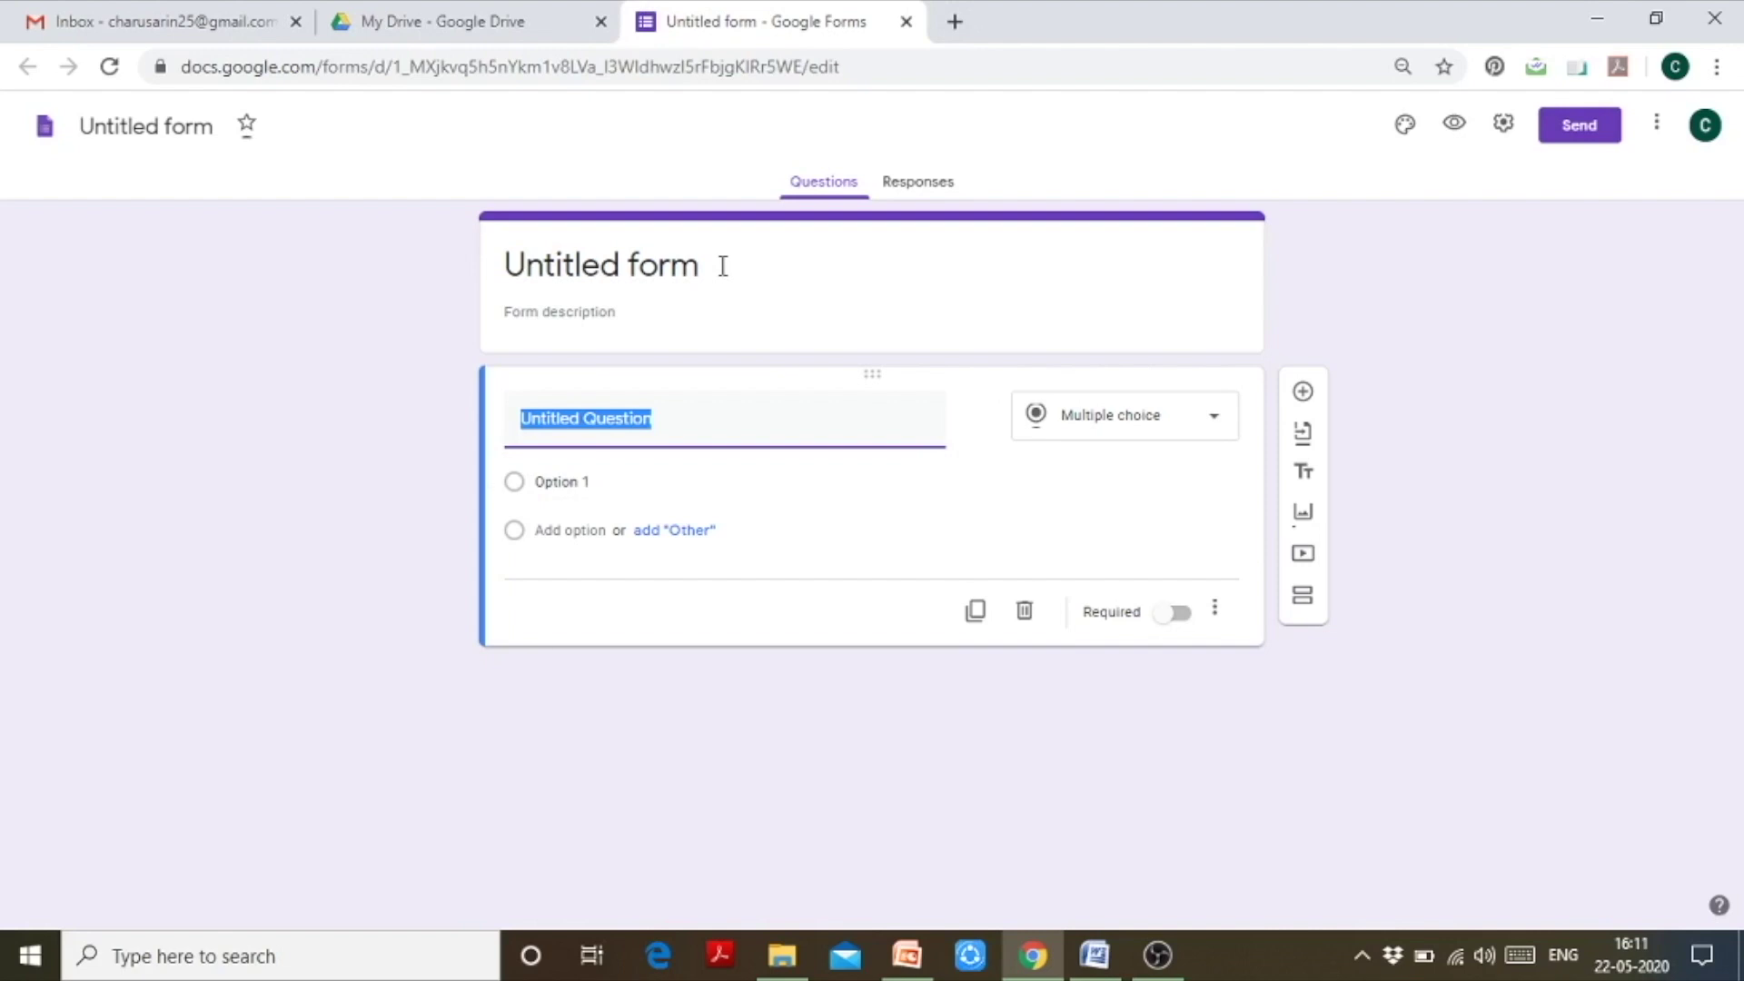
Replace the form title with 'Research & Publications Profile'.
left_click(710, 268)
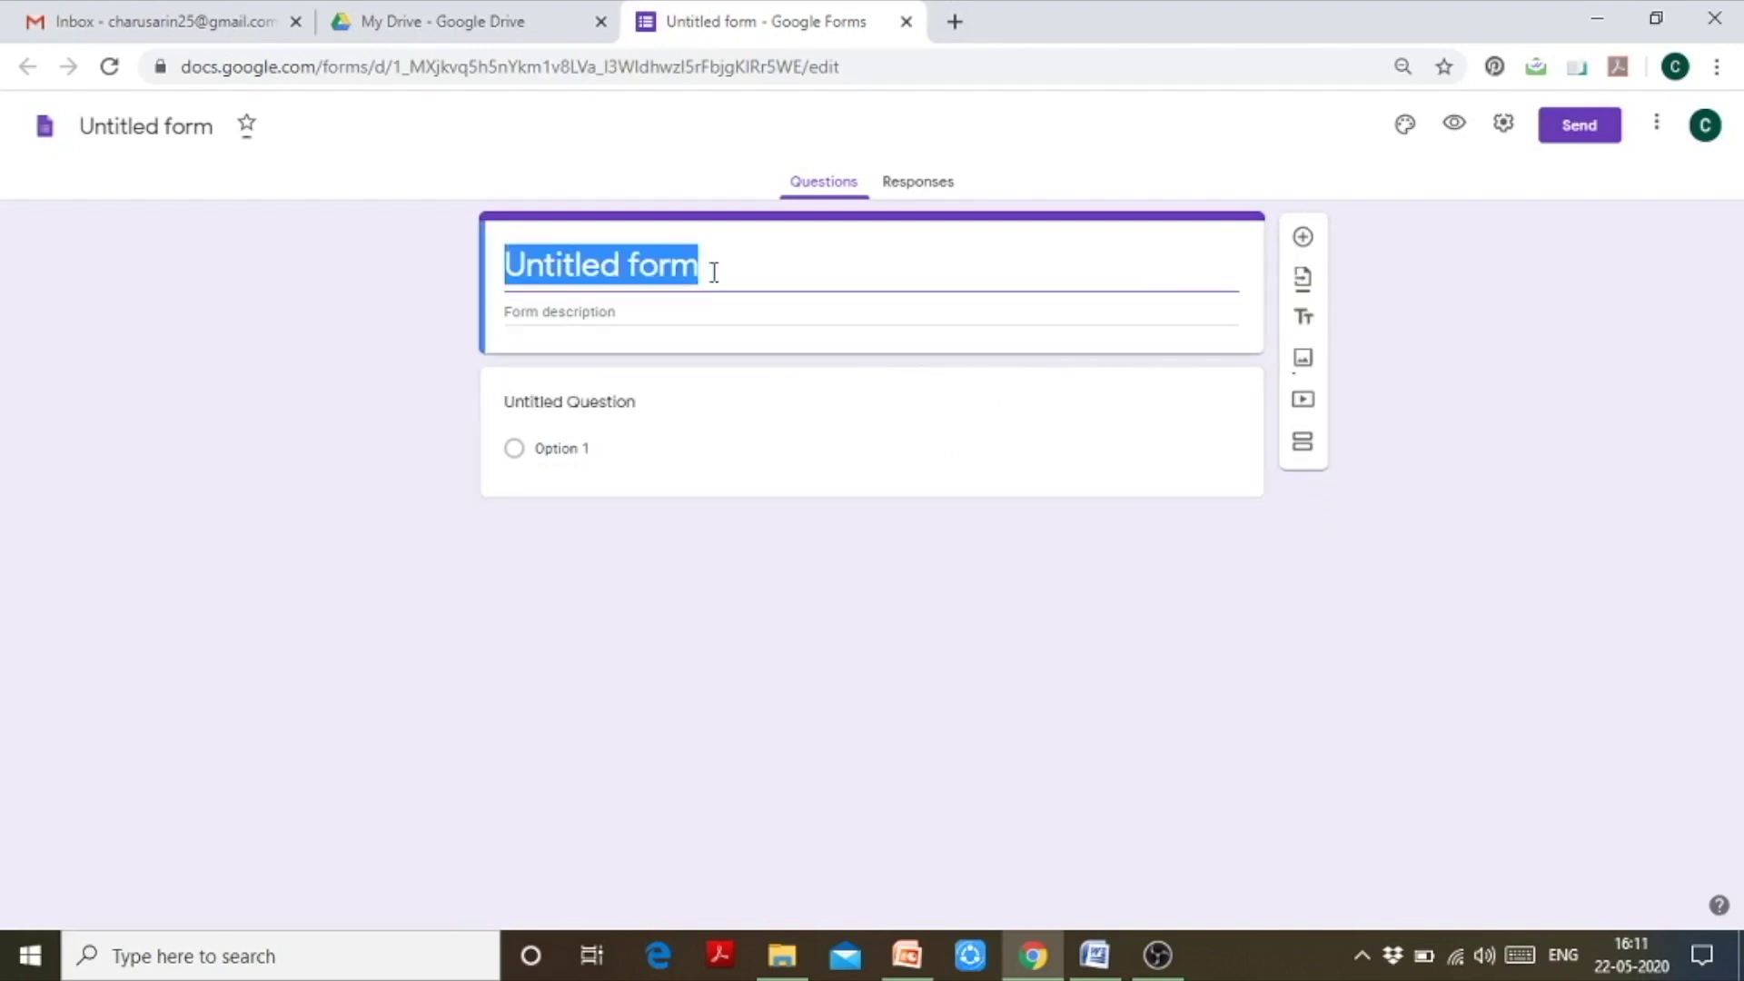
key("BackSpace")
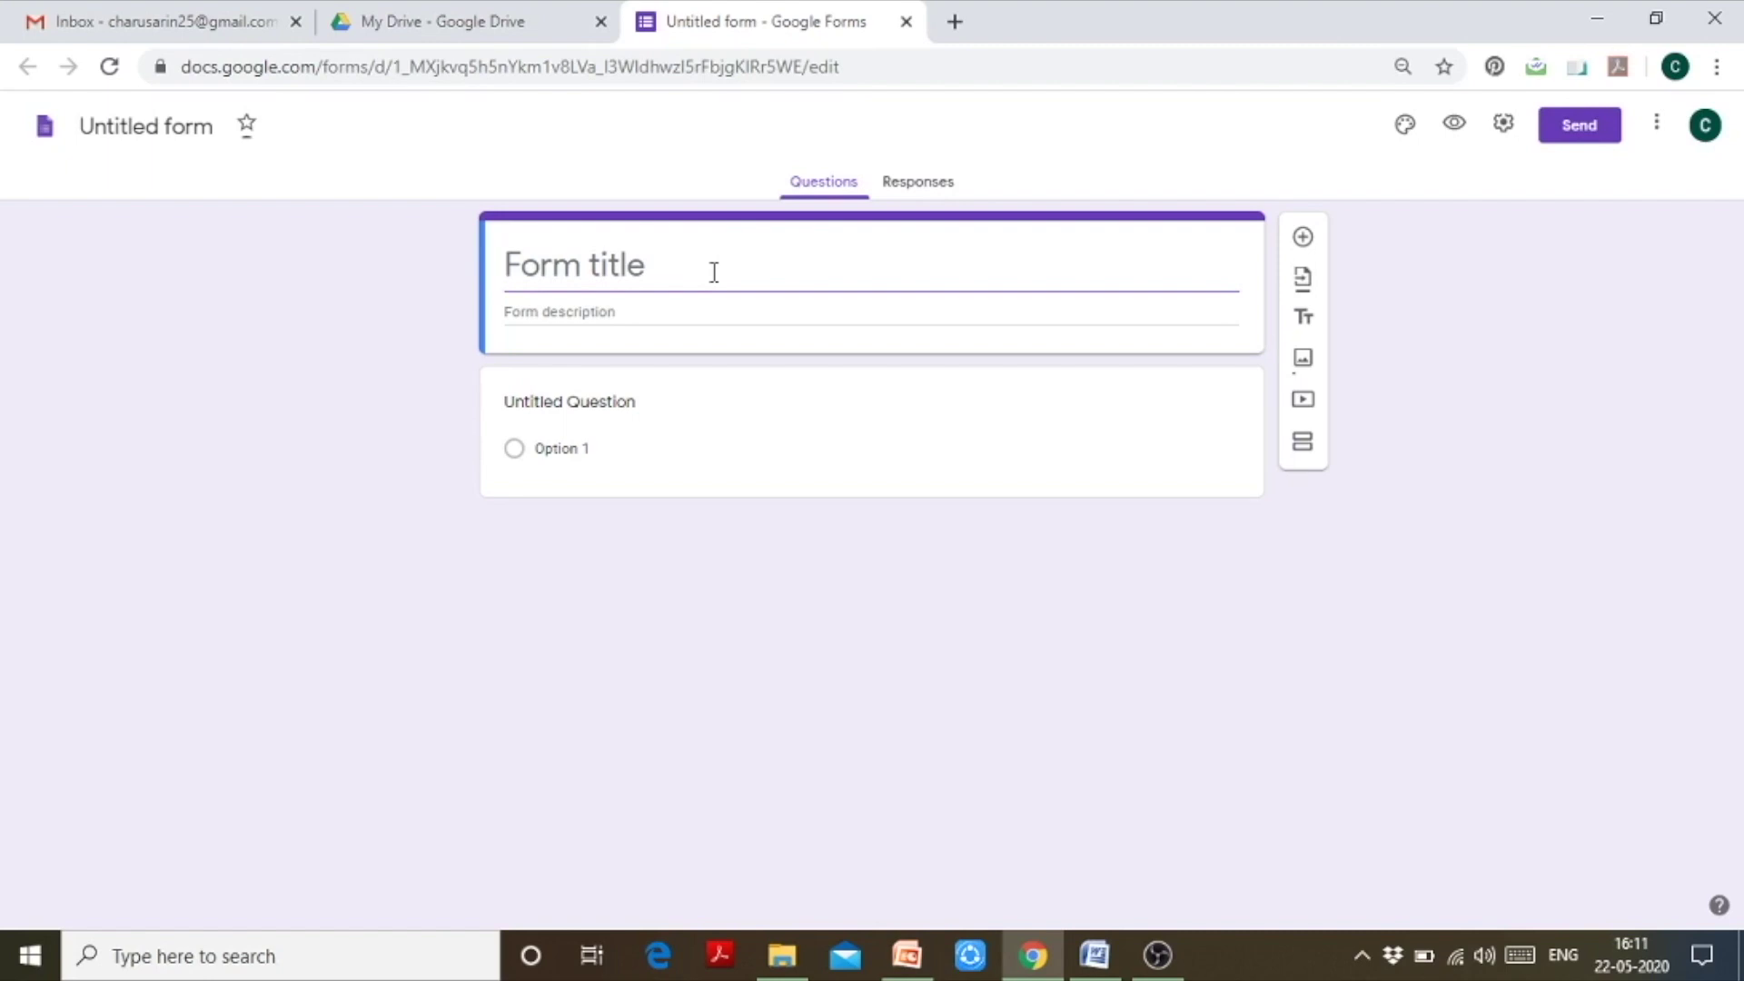
type("Resra")
key("BackSpace")
key("BackSpace")
type("earch ")
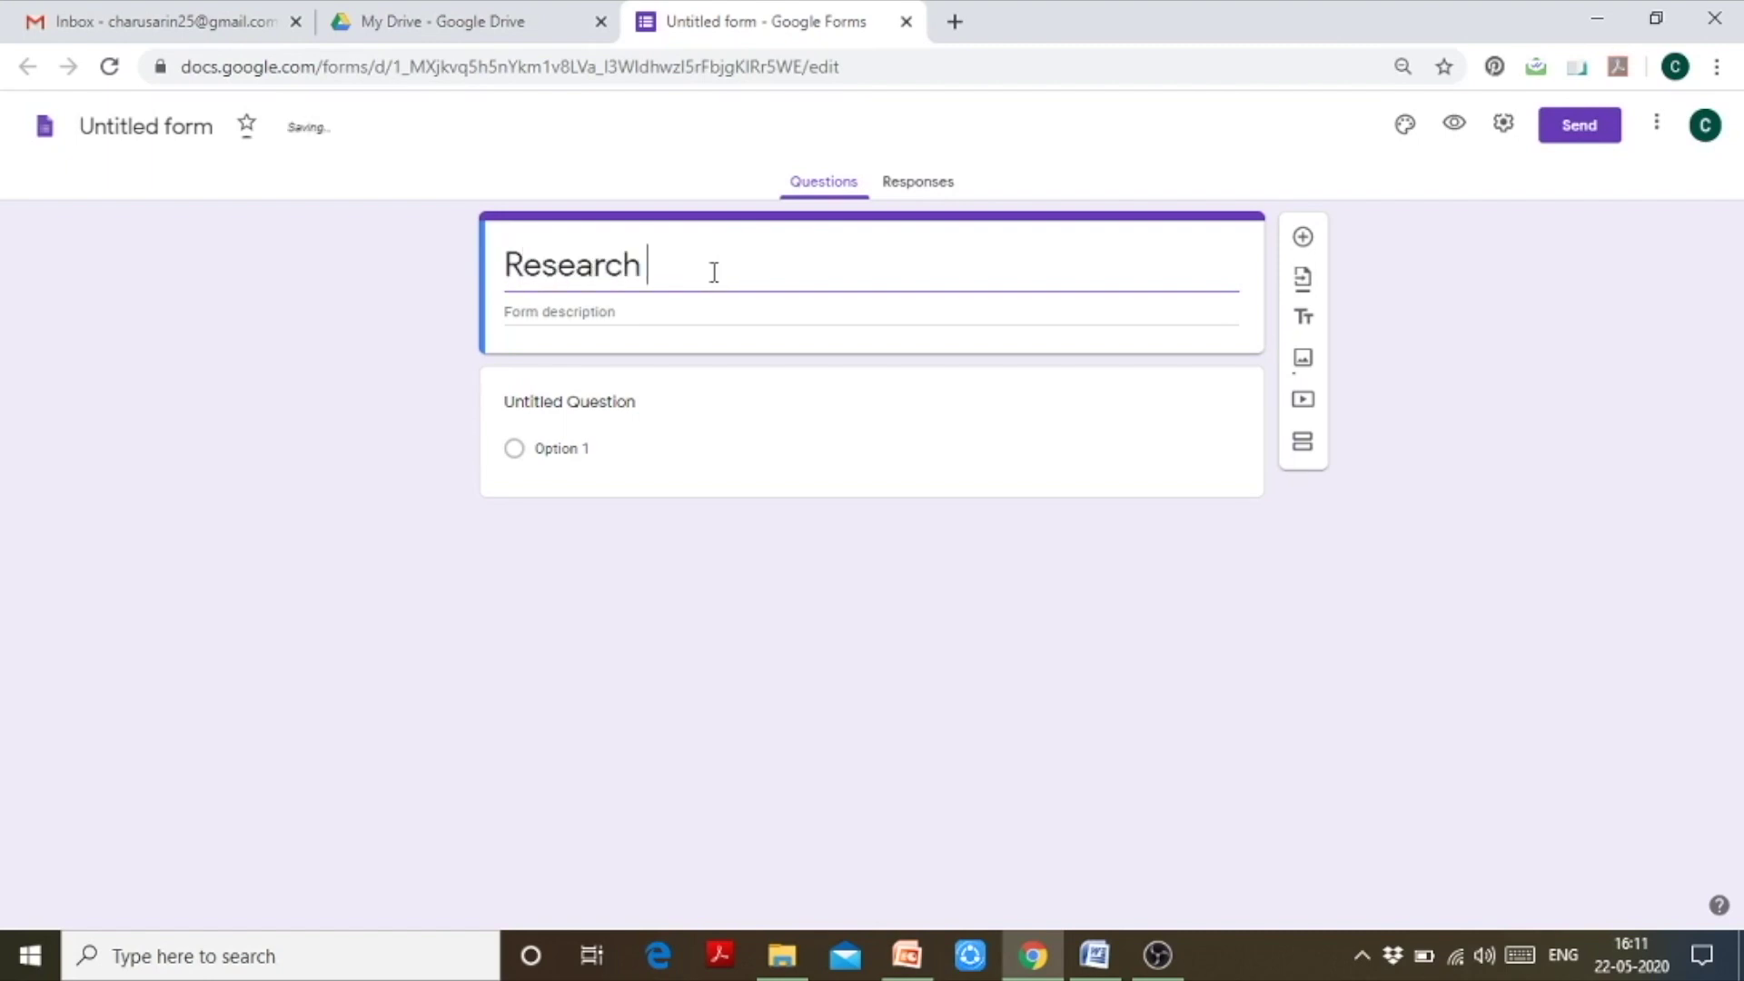
type("& Pub")
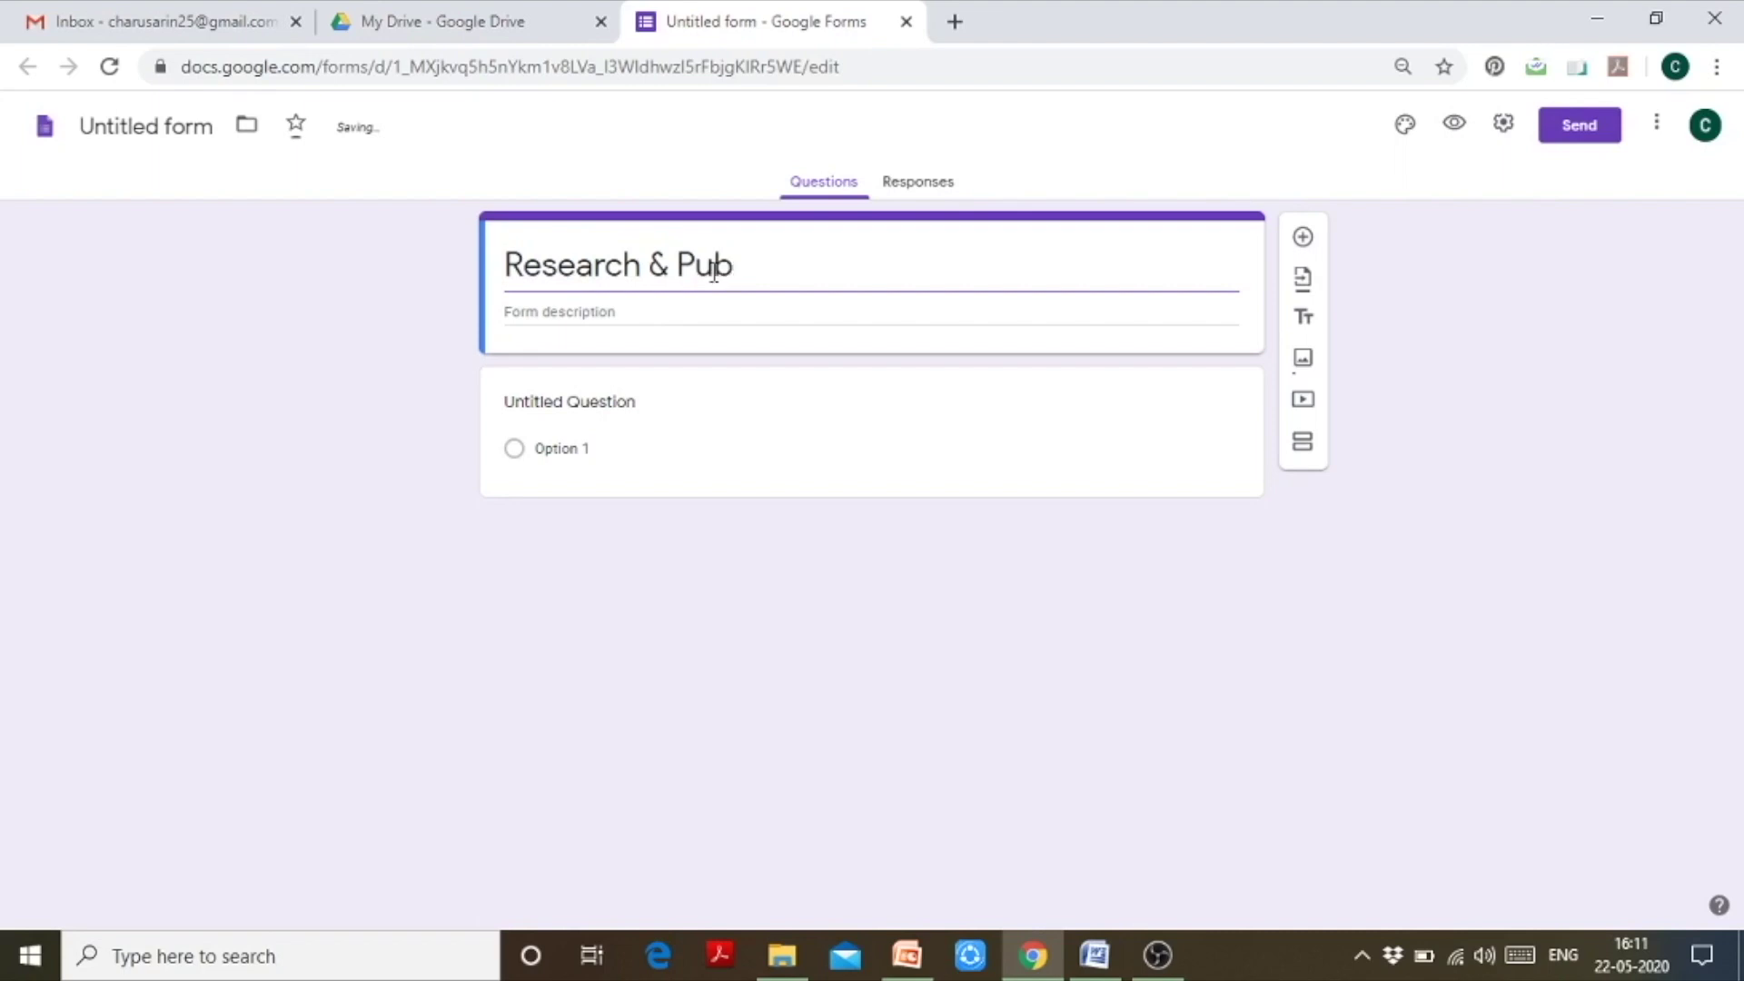
type("licatio")
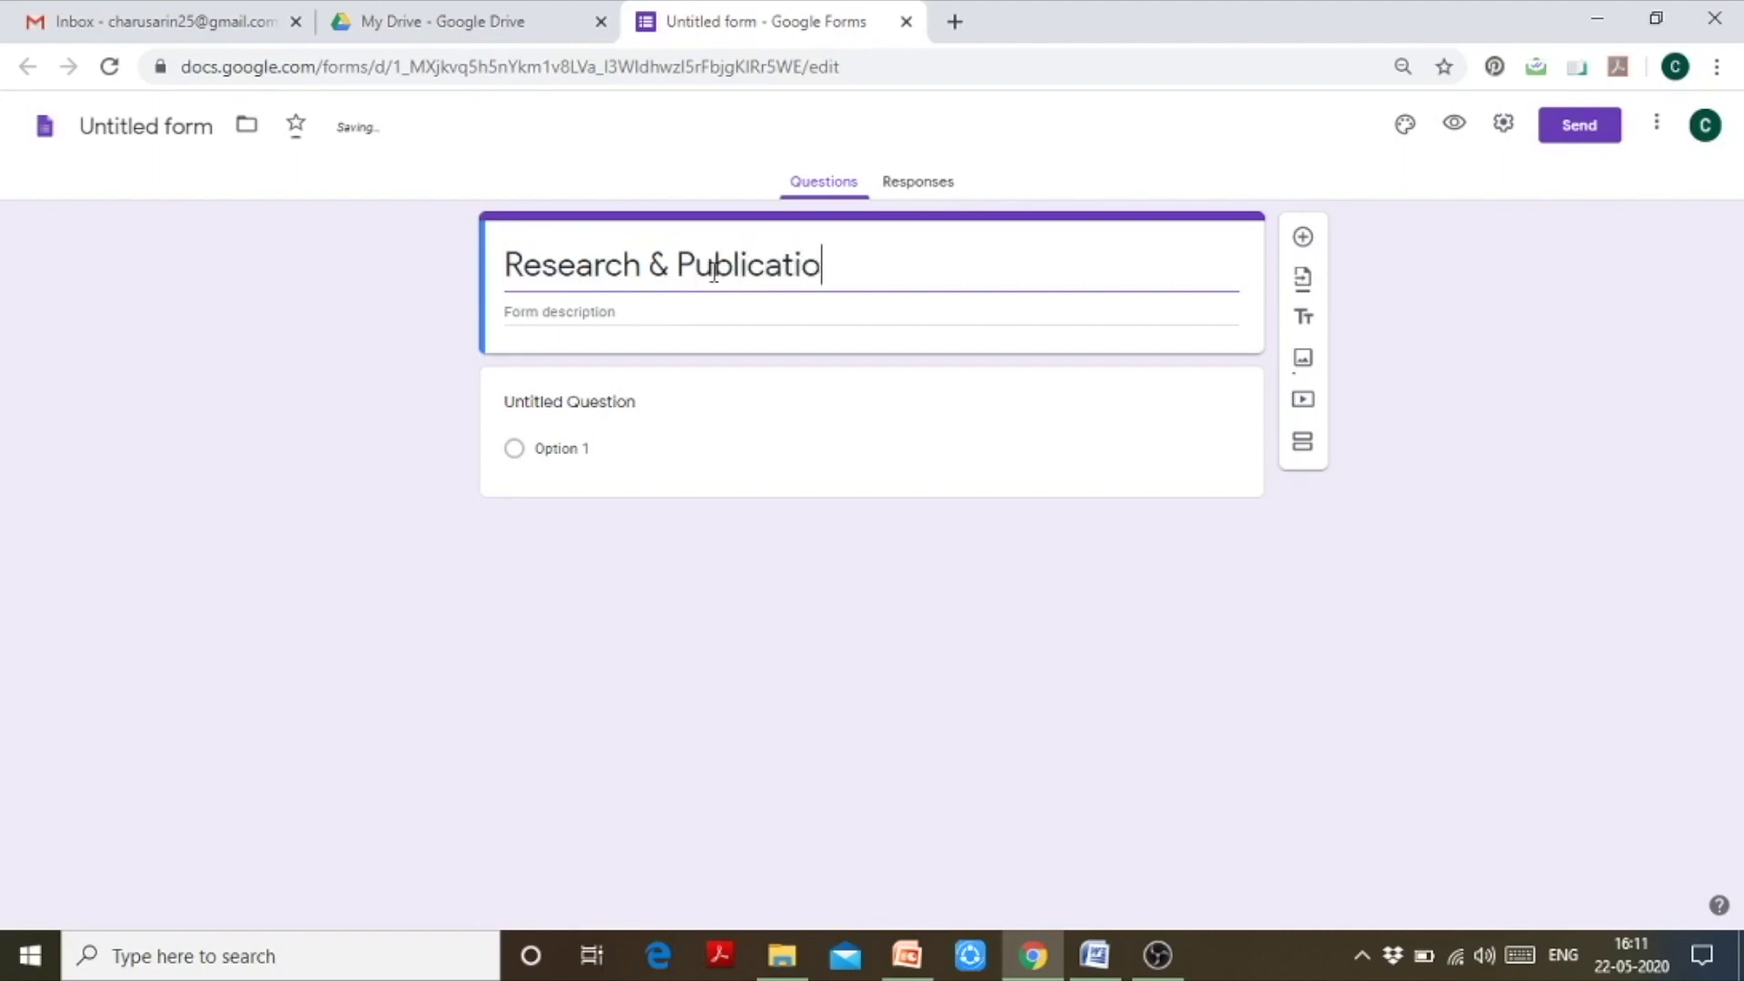
type("ns Profile")
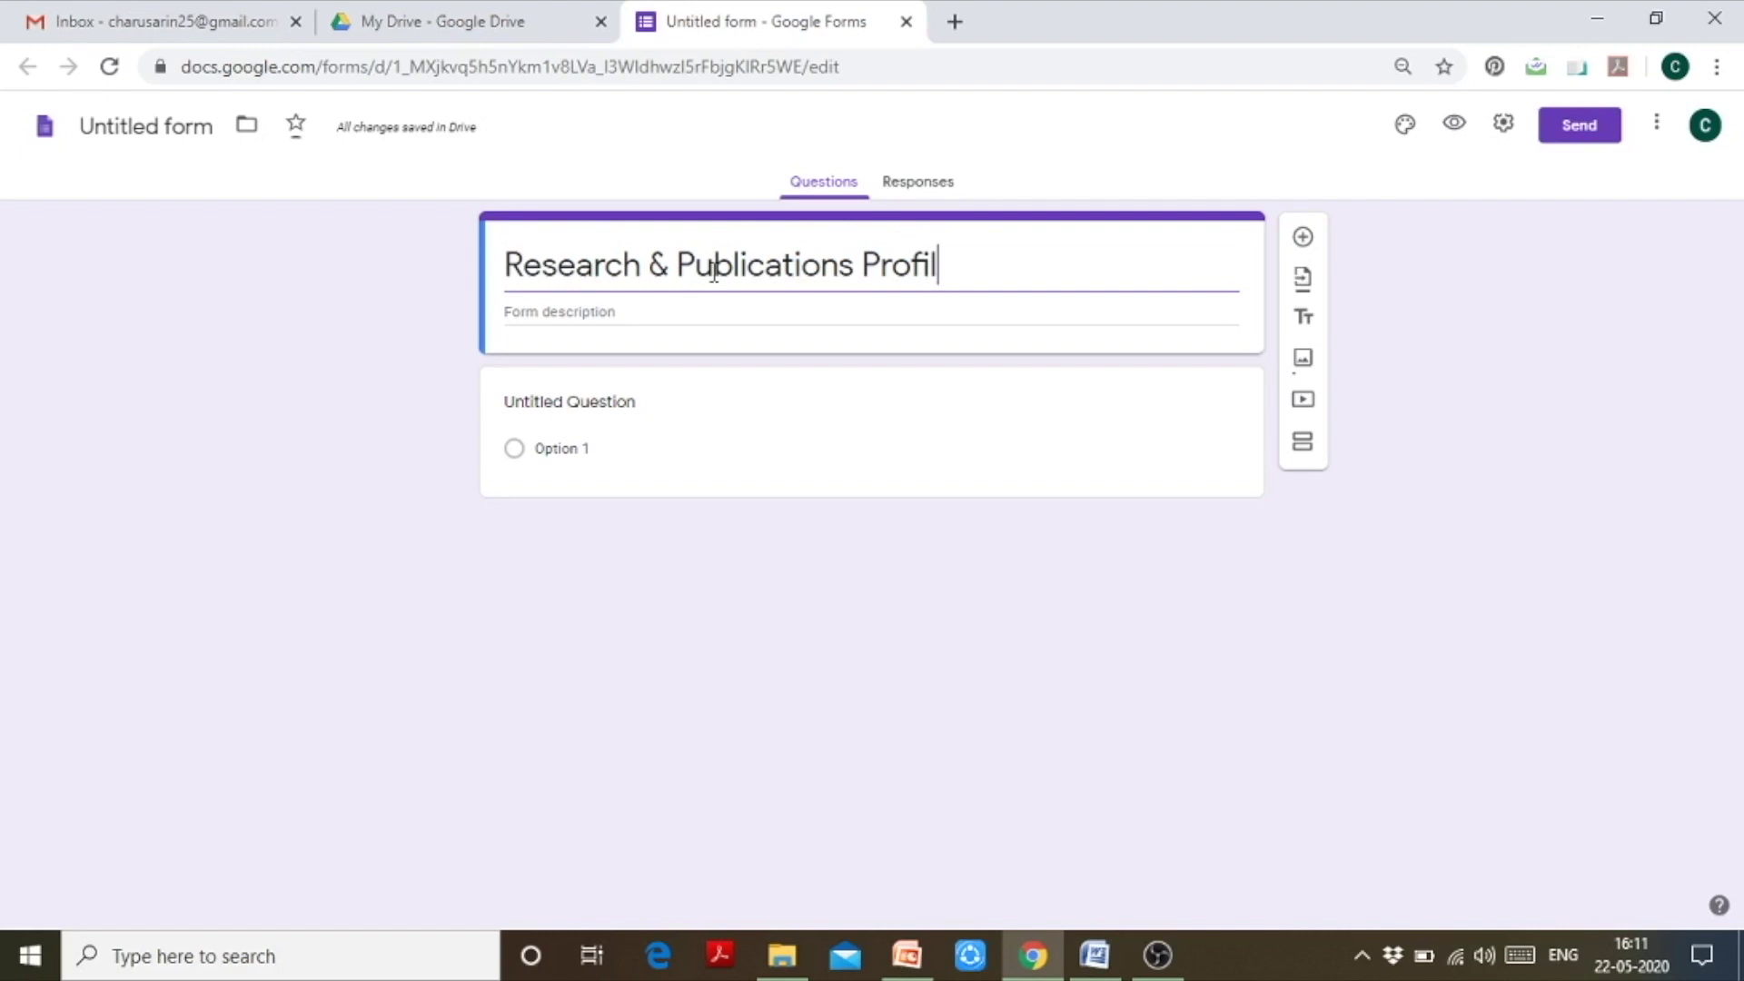
Add the description 'The information collected through this form will be used solely for the purpose of NAAC'.
left_click(599, 312)
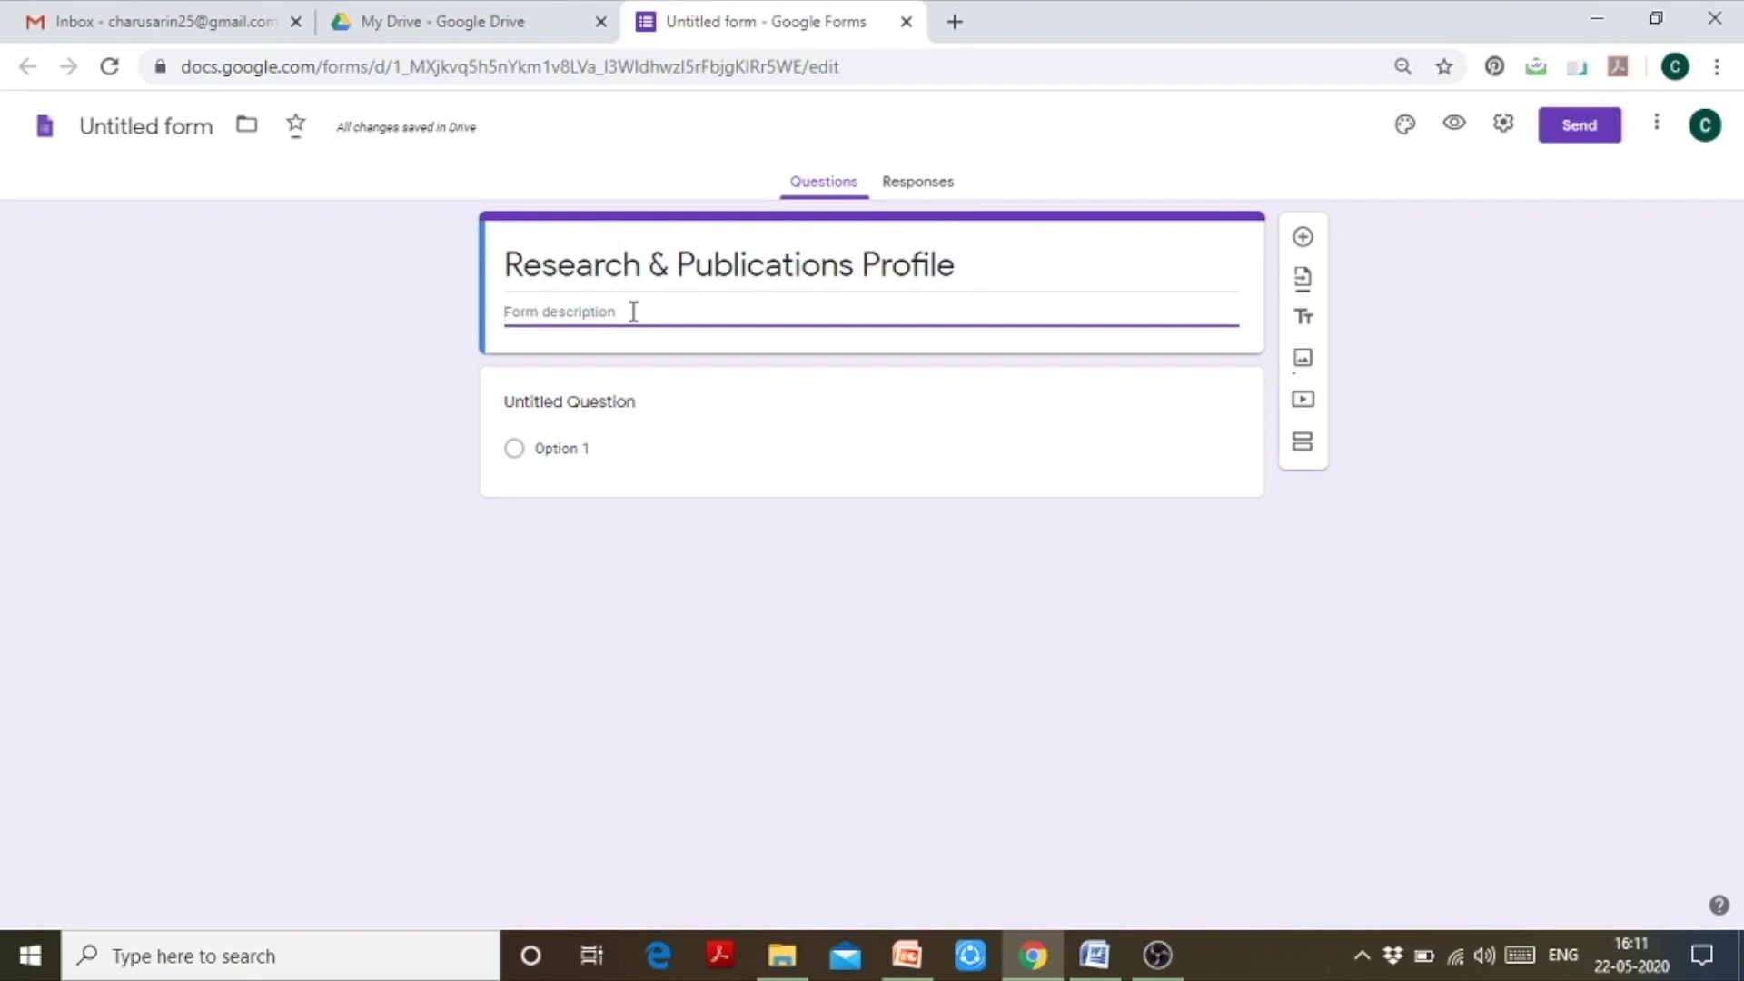
type("This")
key("BackSpace")
key("BackSpace")
key("BackSpace")
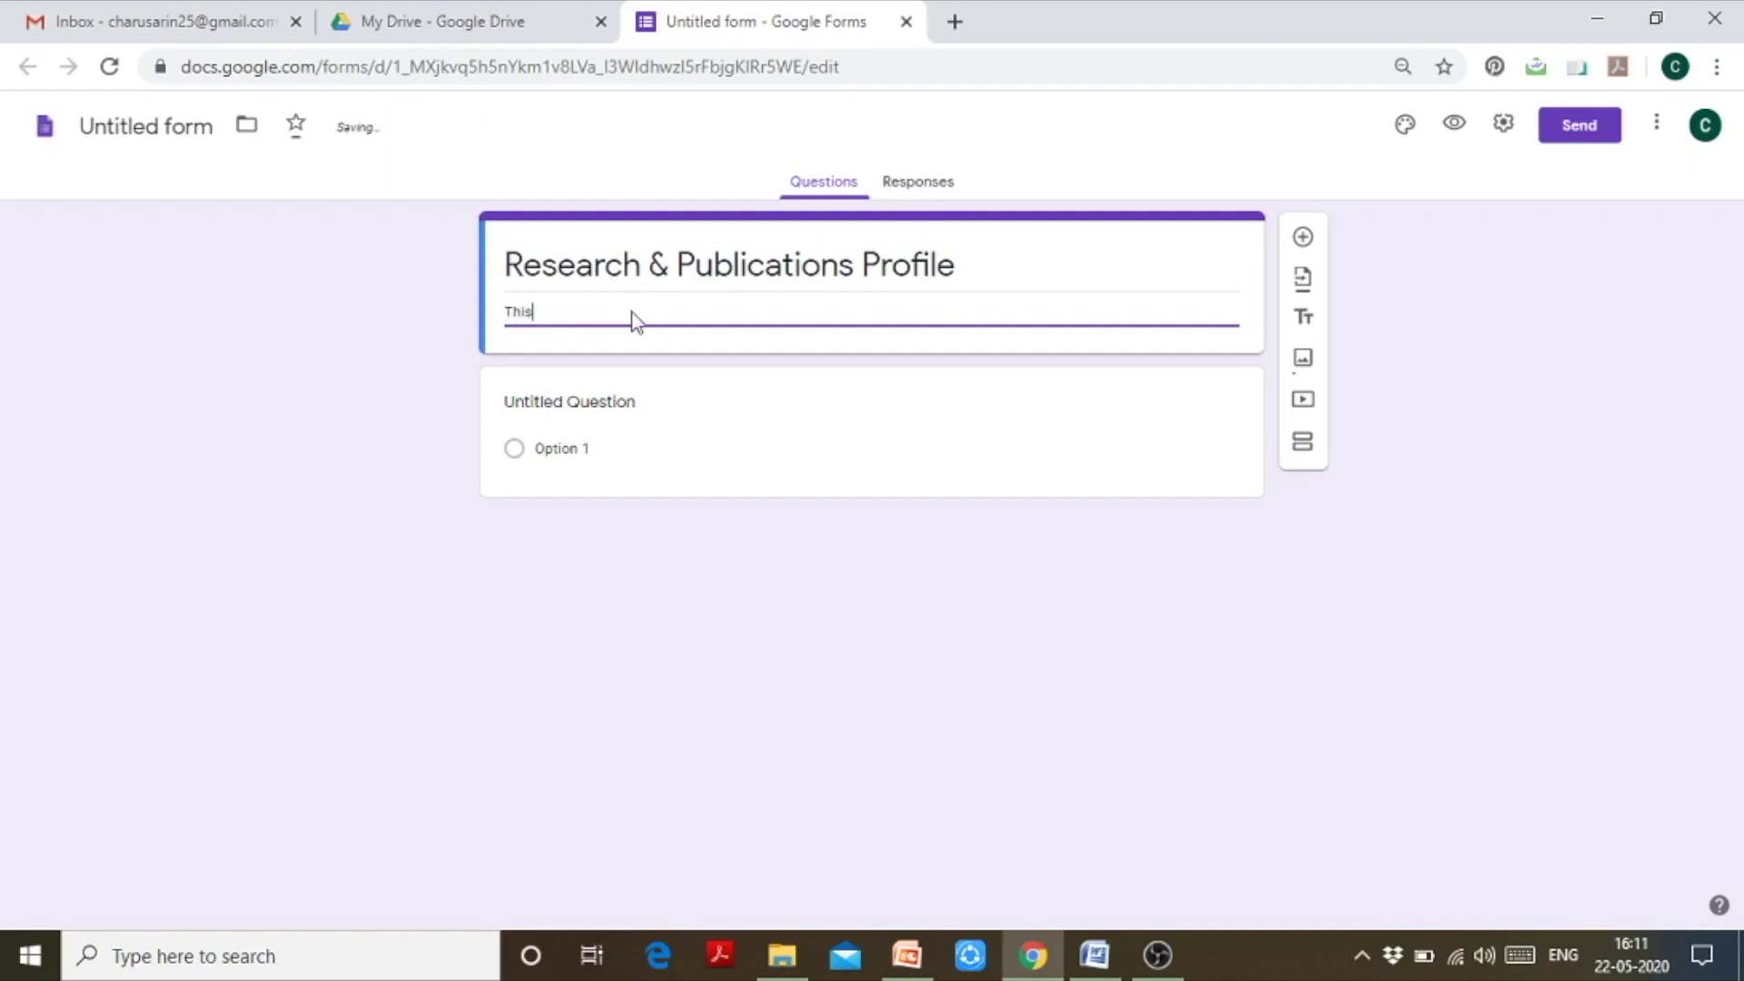
type("e information colle")
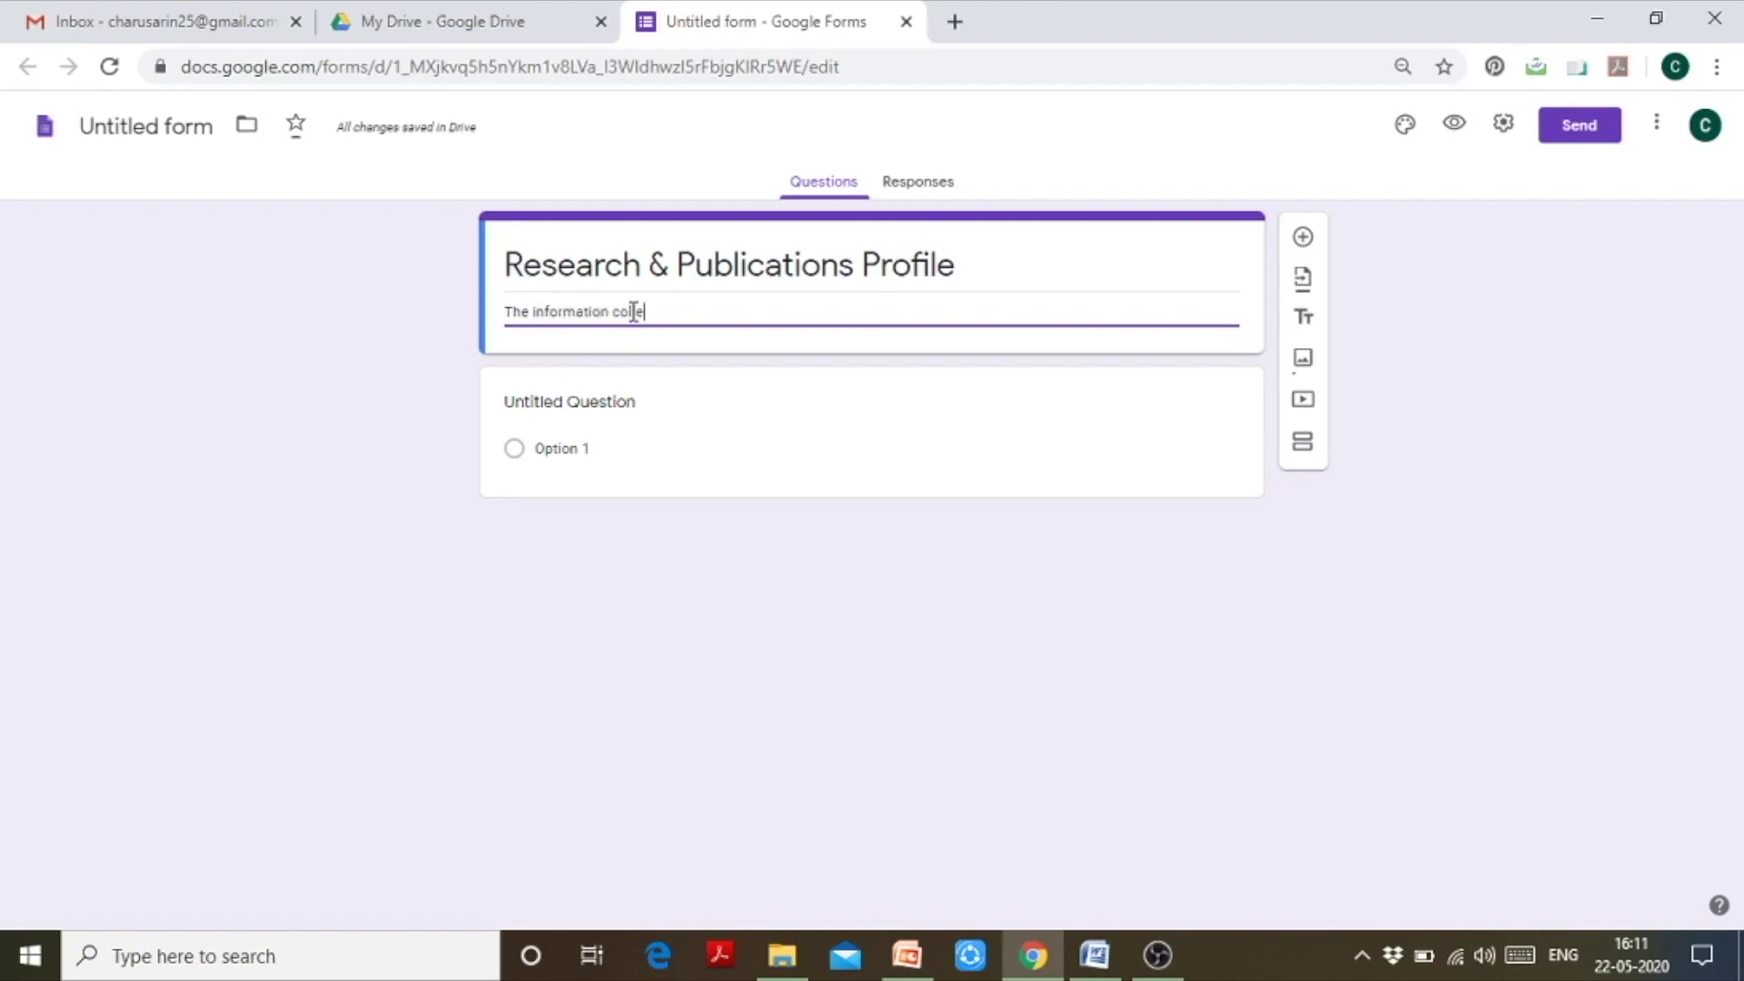
type("cted through this form wi")
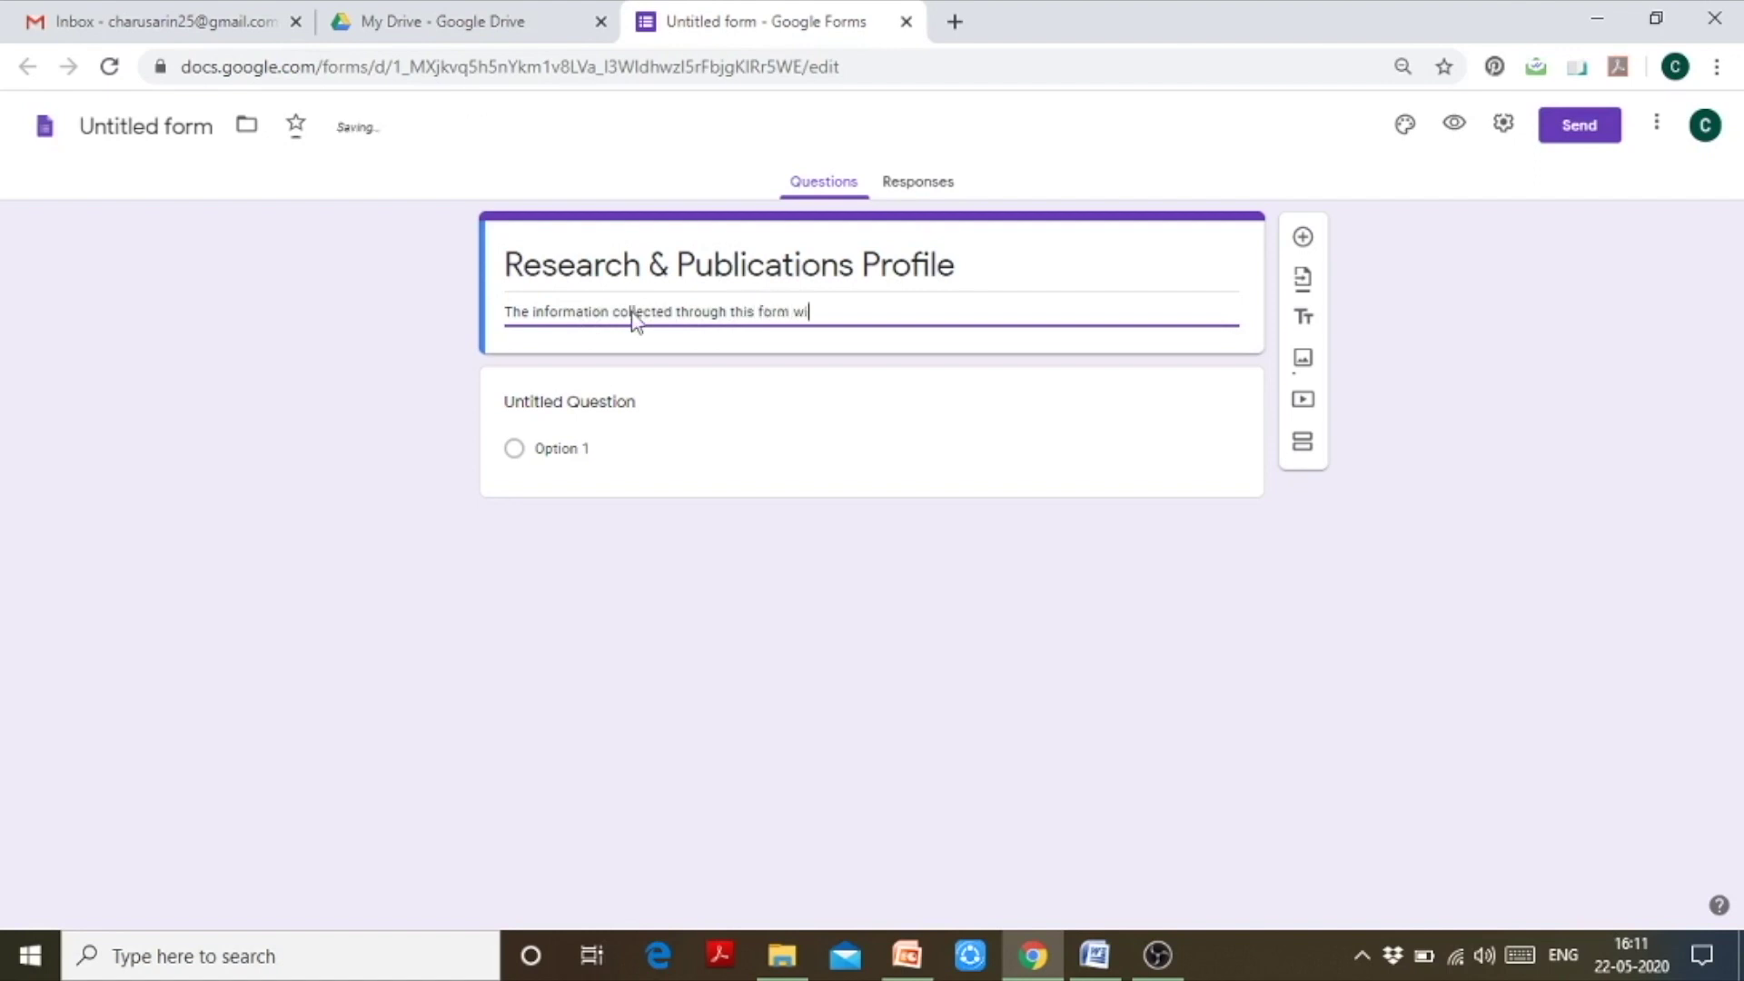
type("ll be used solely for the p")
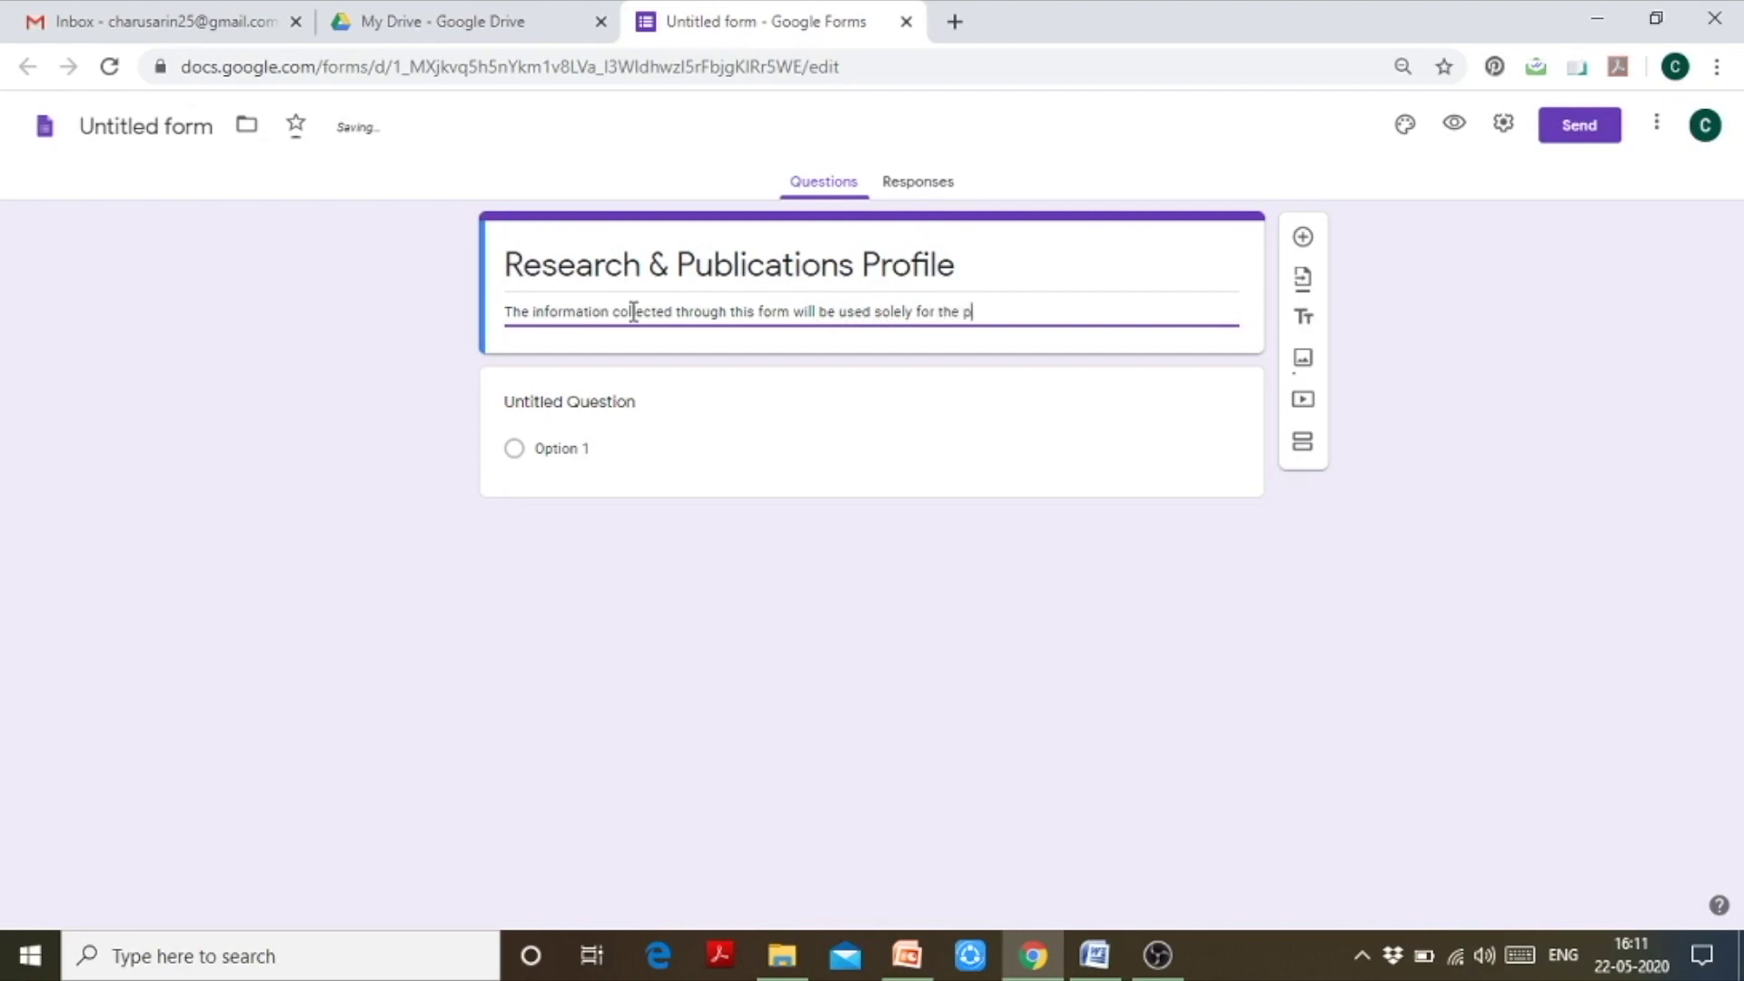
type("urpose of ")
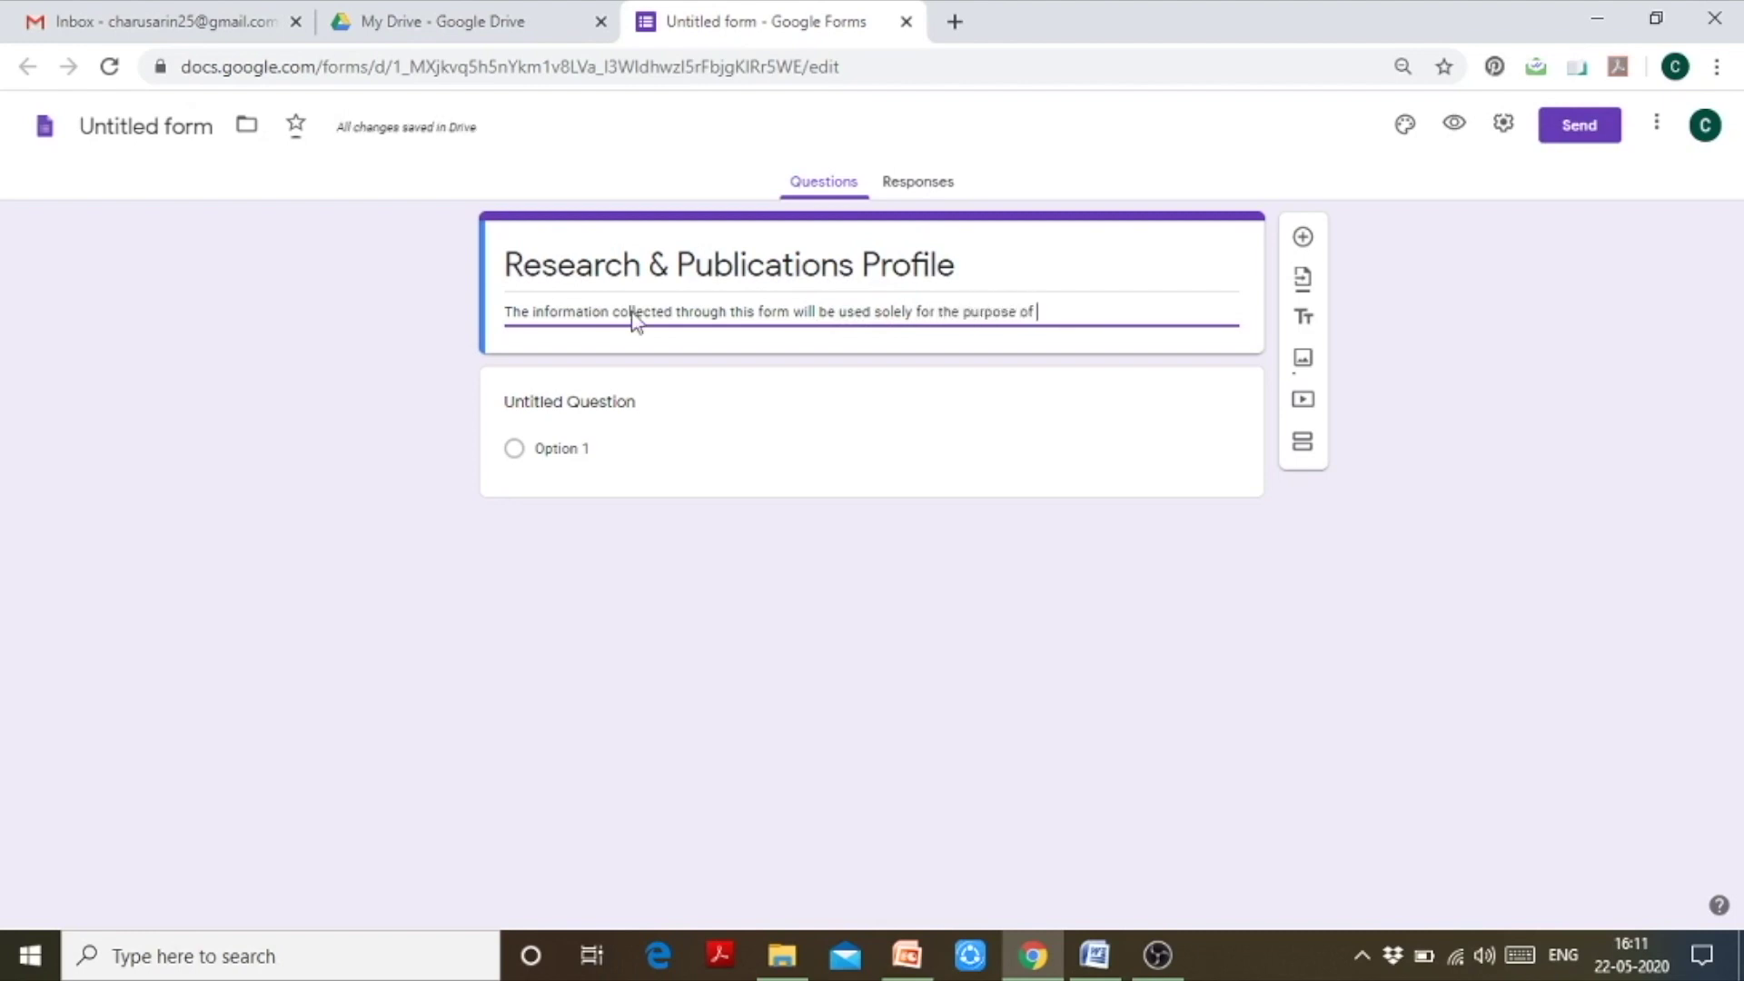
type("NAAC")
Prefix the form's file name with "Faculty's" to make it "Faculty's Research & Publications Profile".
left_click(116, 127)
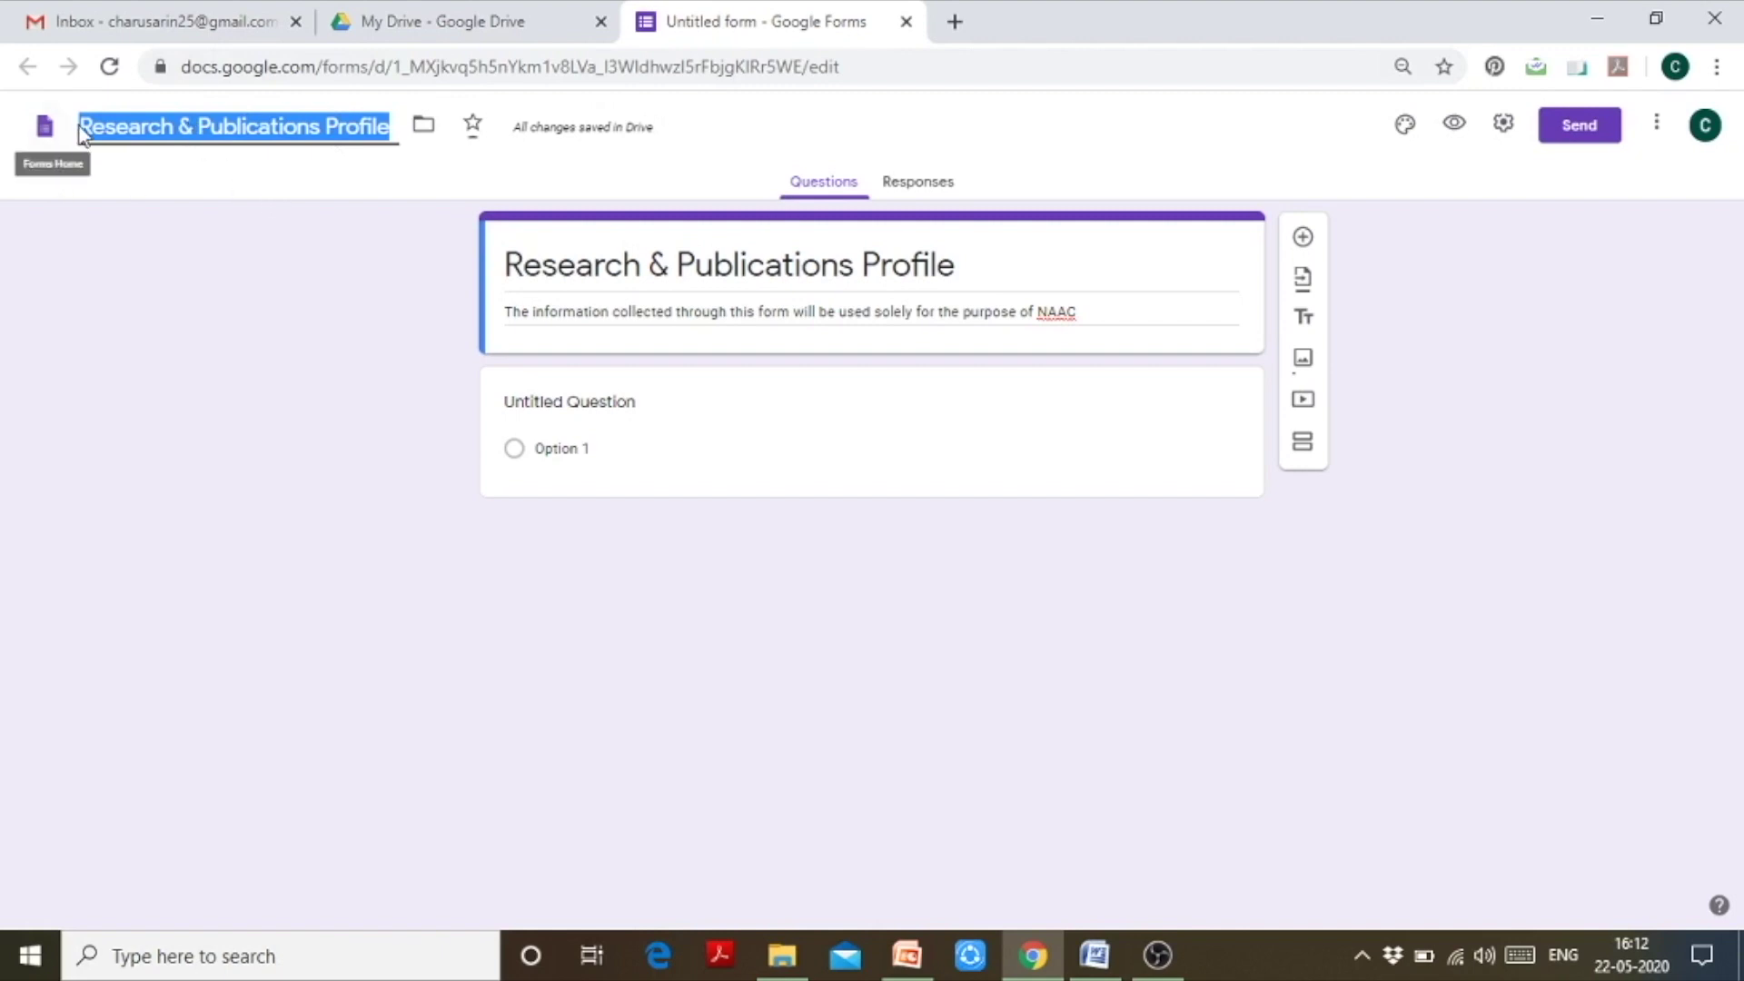
key("Left")
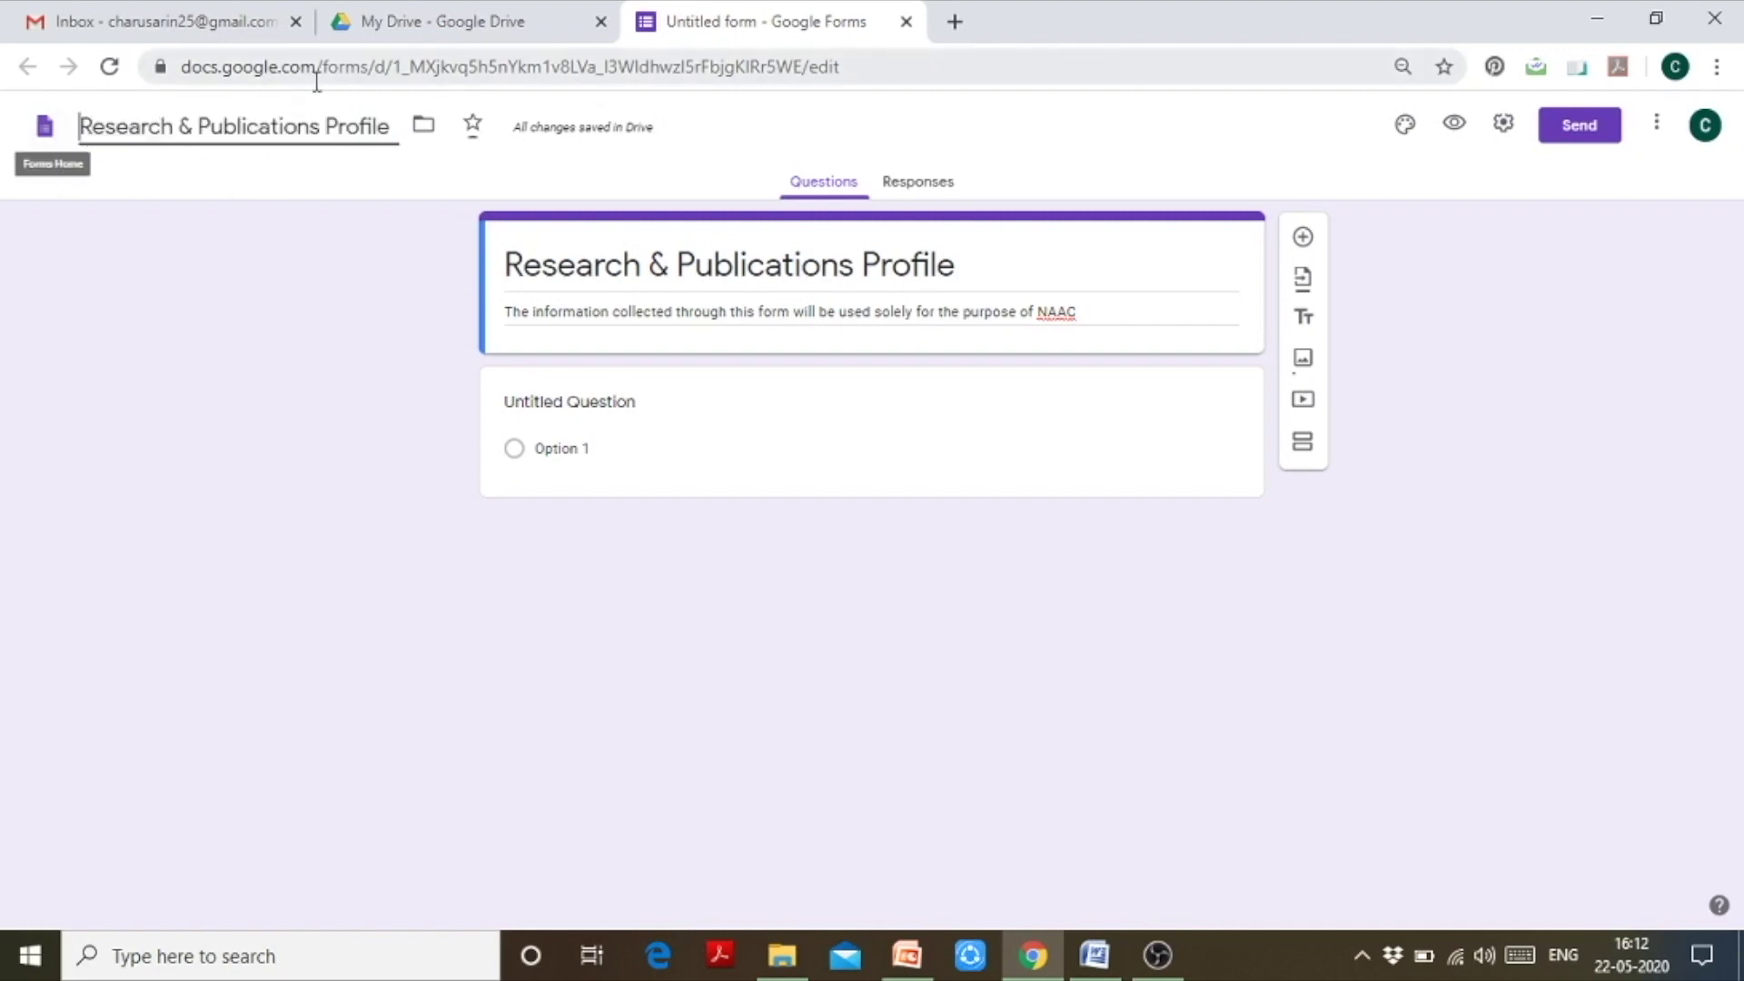
type("FAC")
key("BackSpace")
key("BackSpace")
type("aculty's")
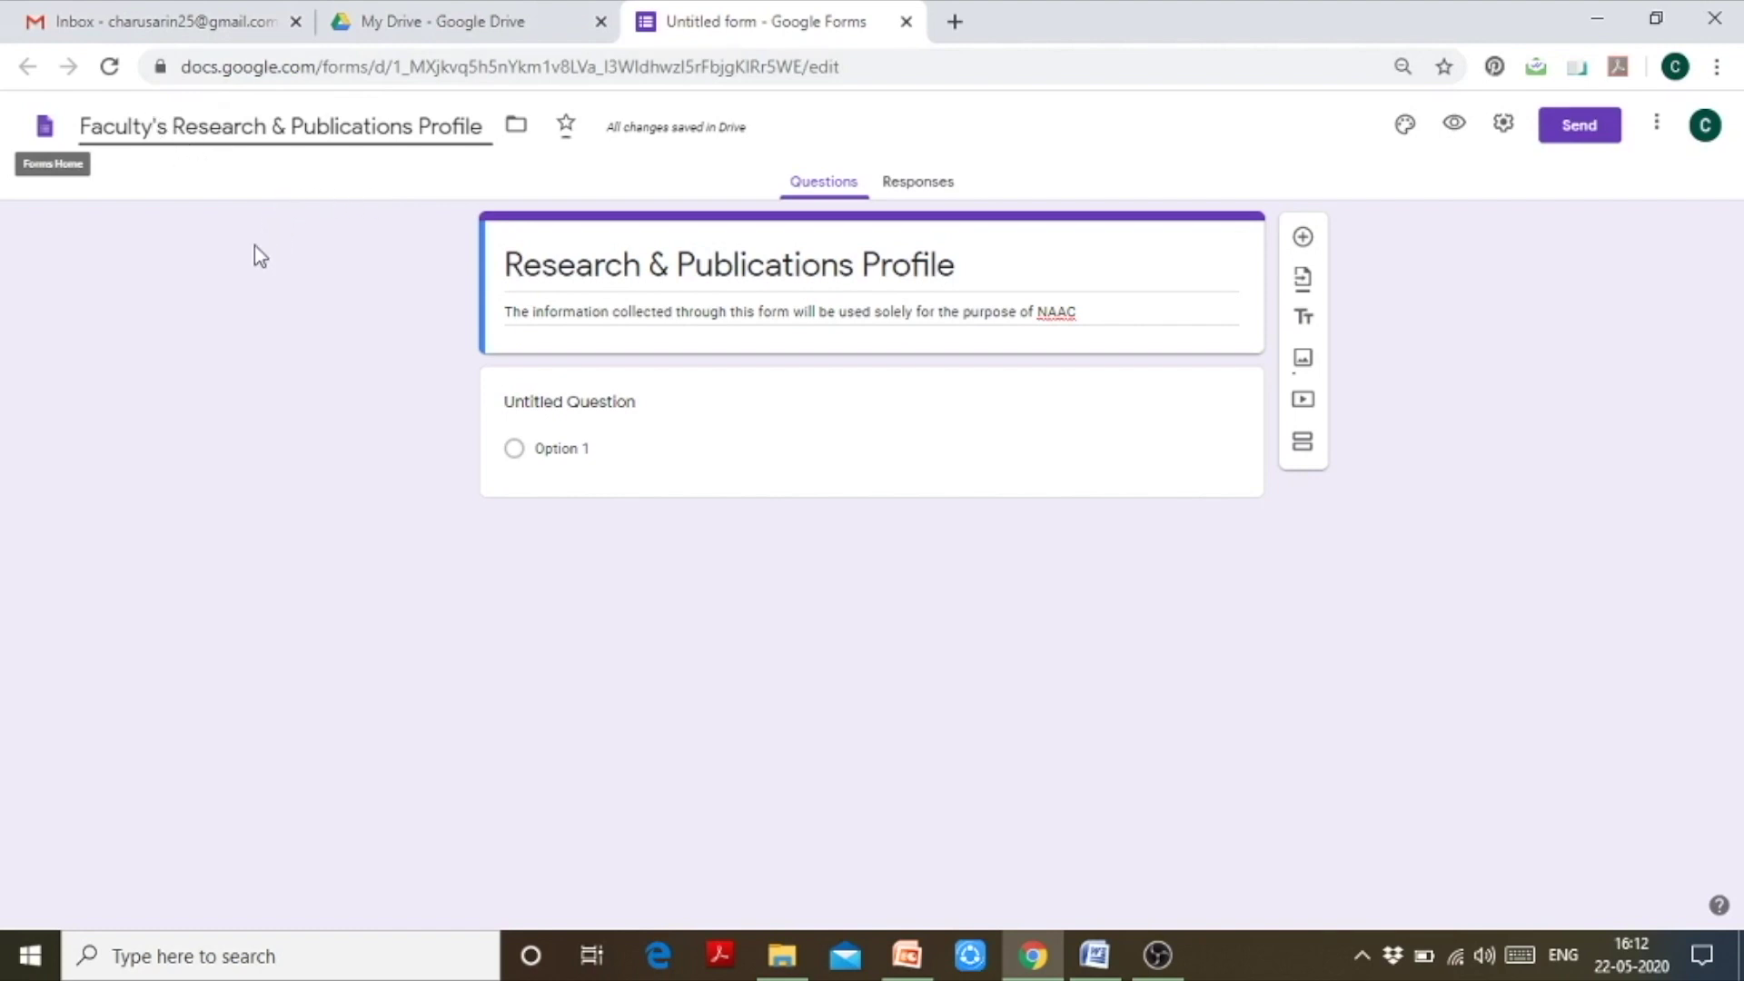
left_click(288, 284)
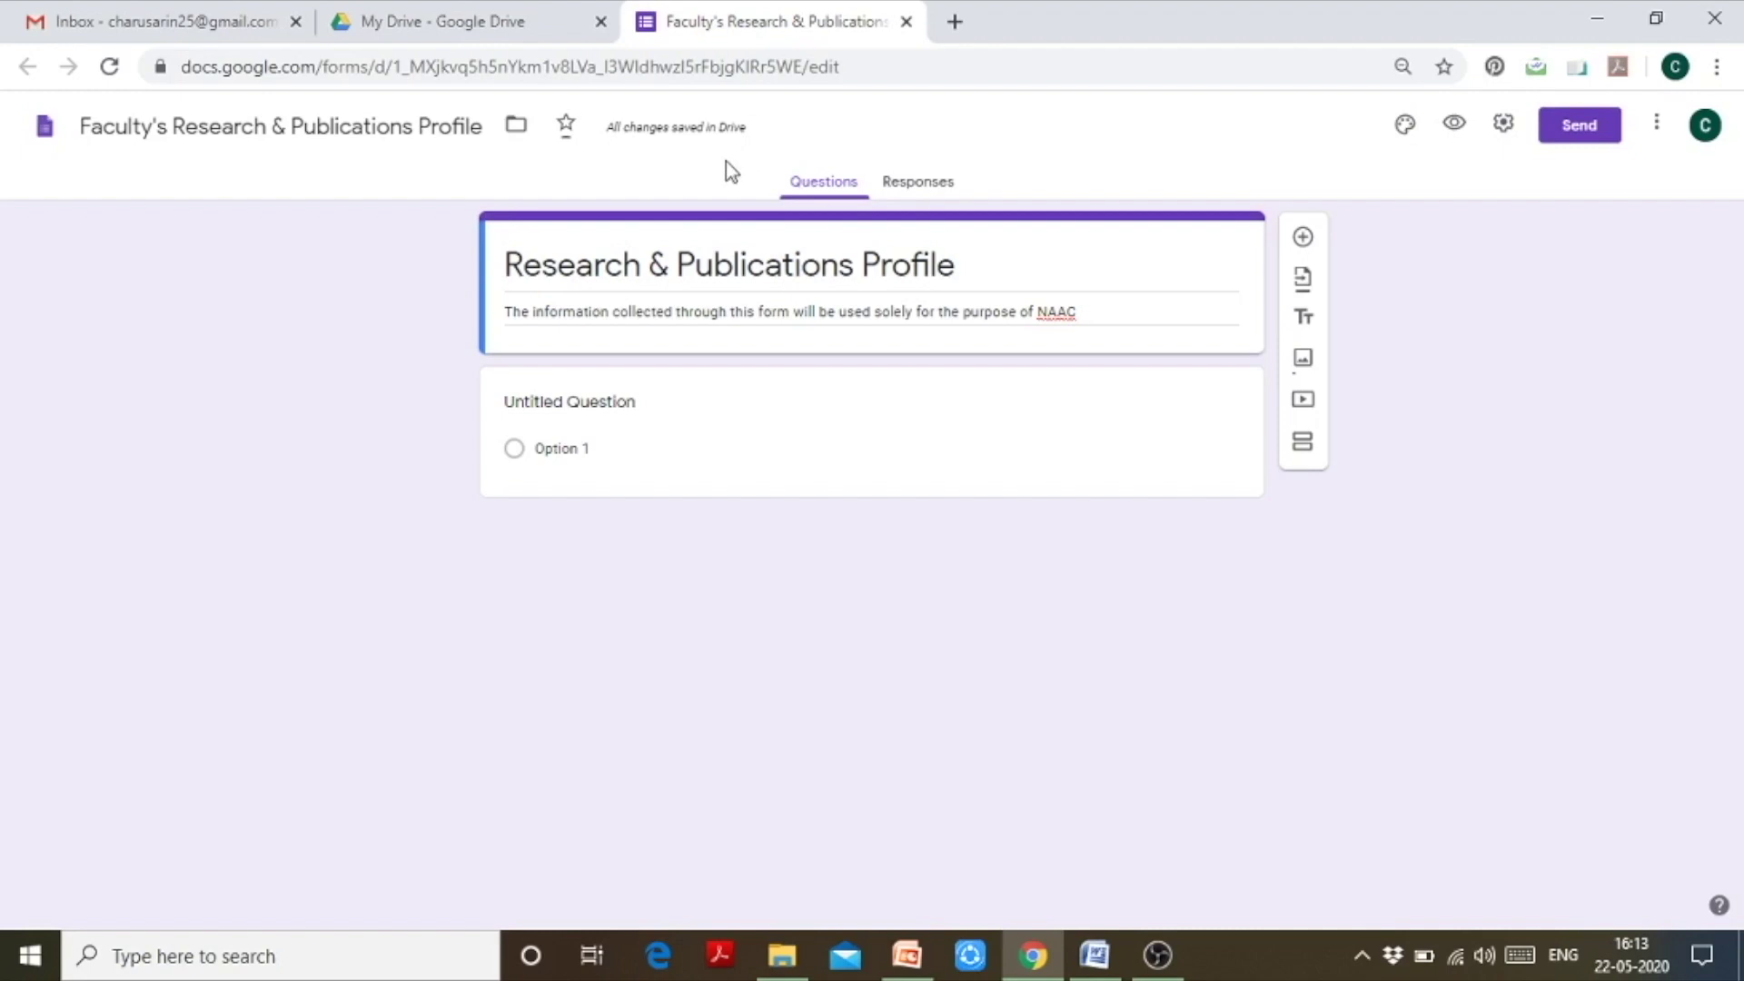
Title the first question 'Faculty Name'.
left_click(636, 401)
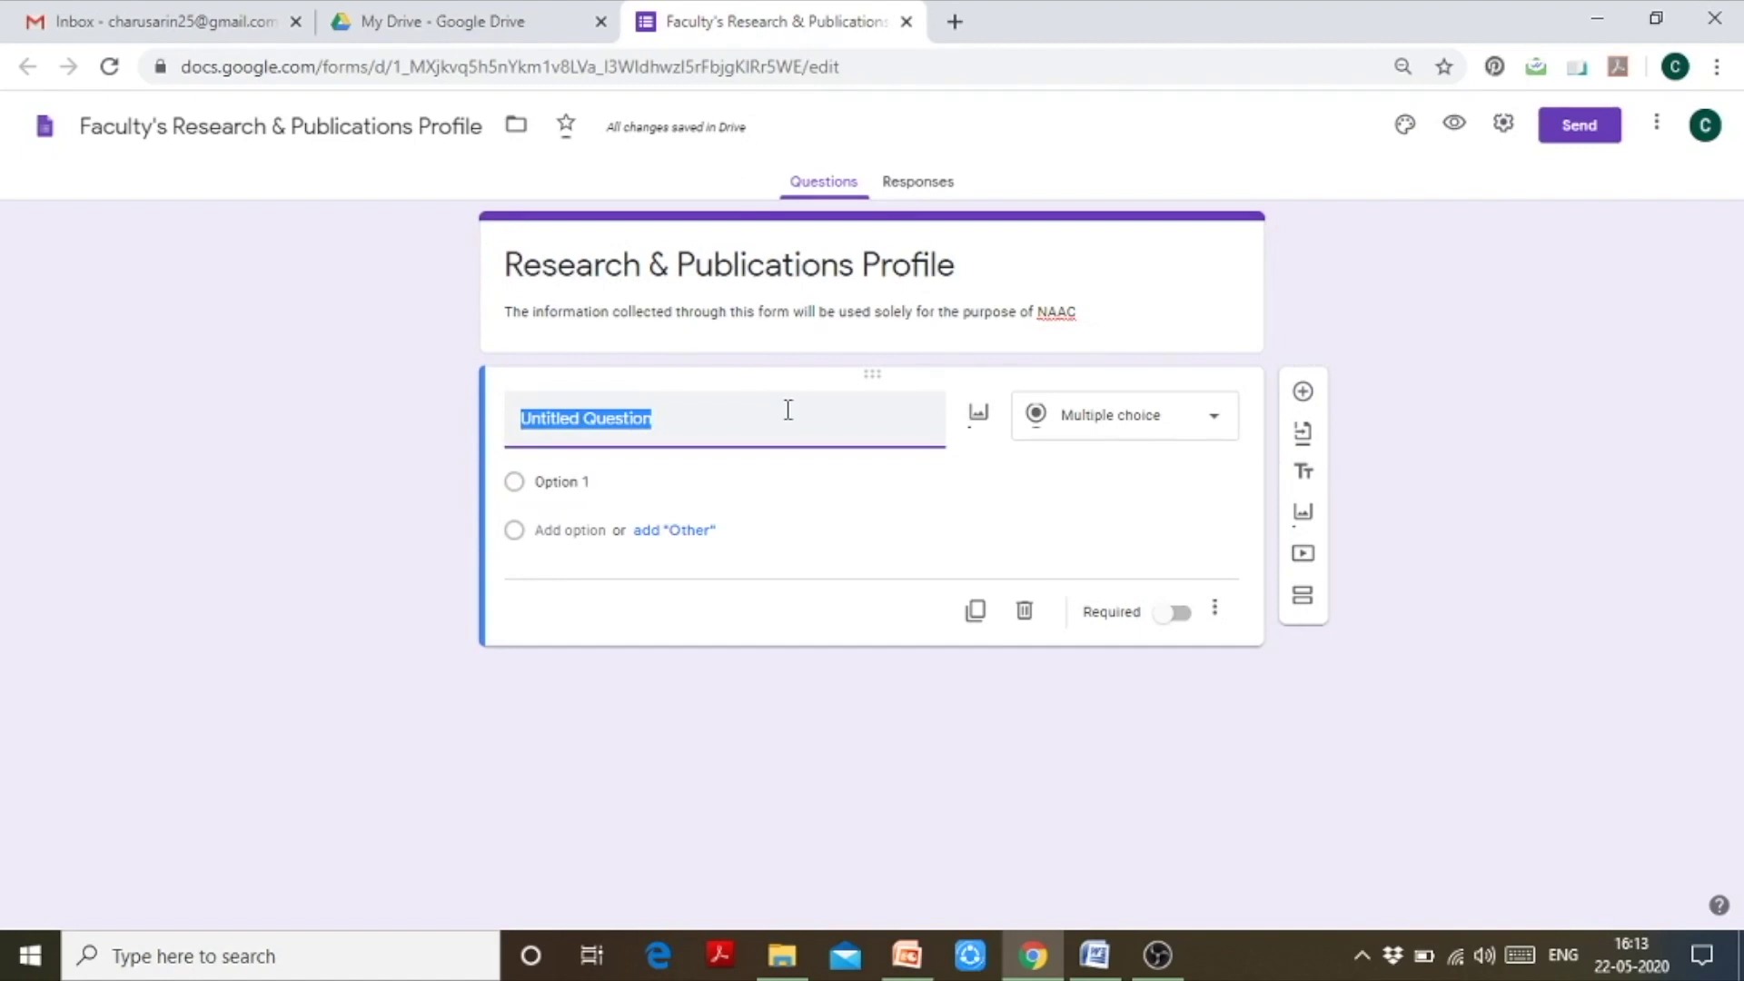
key("BackSpace")
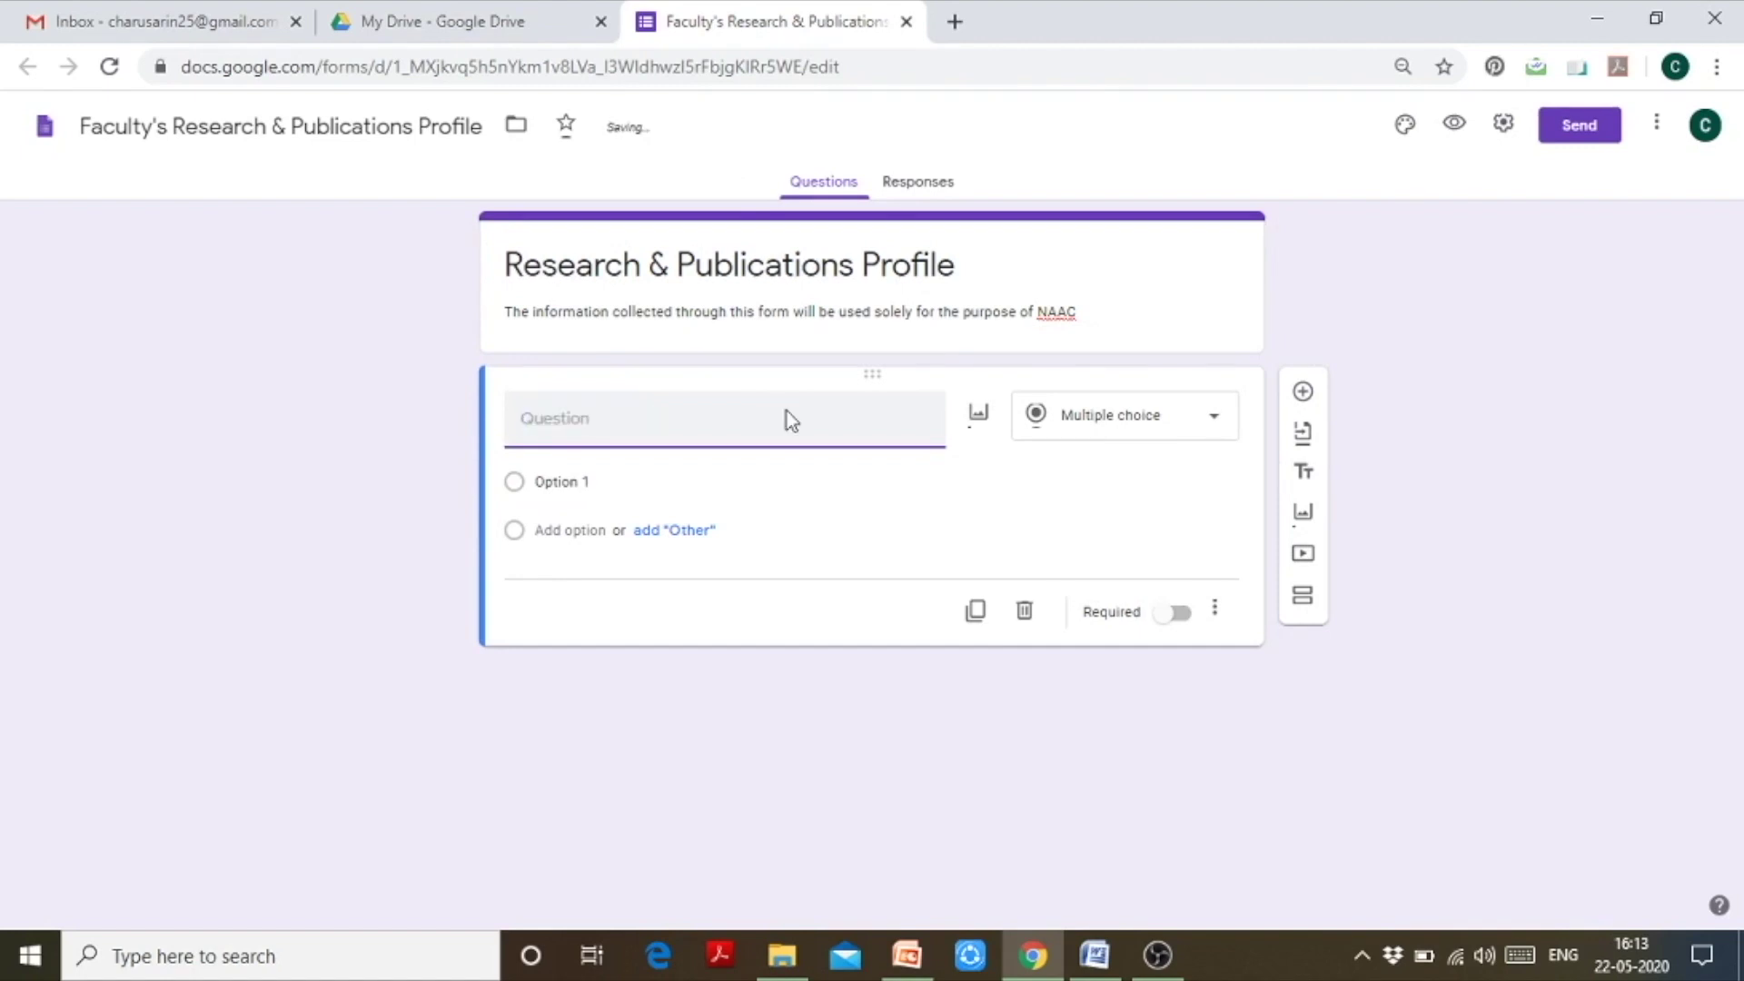
type("Faculty Name")
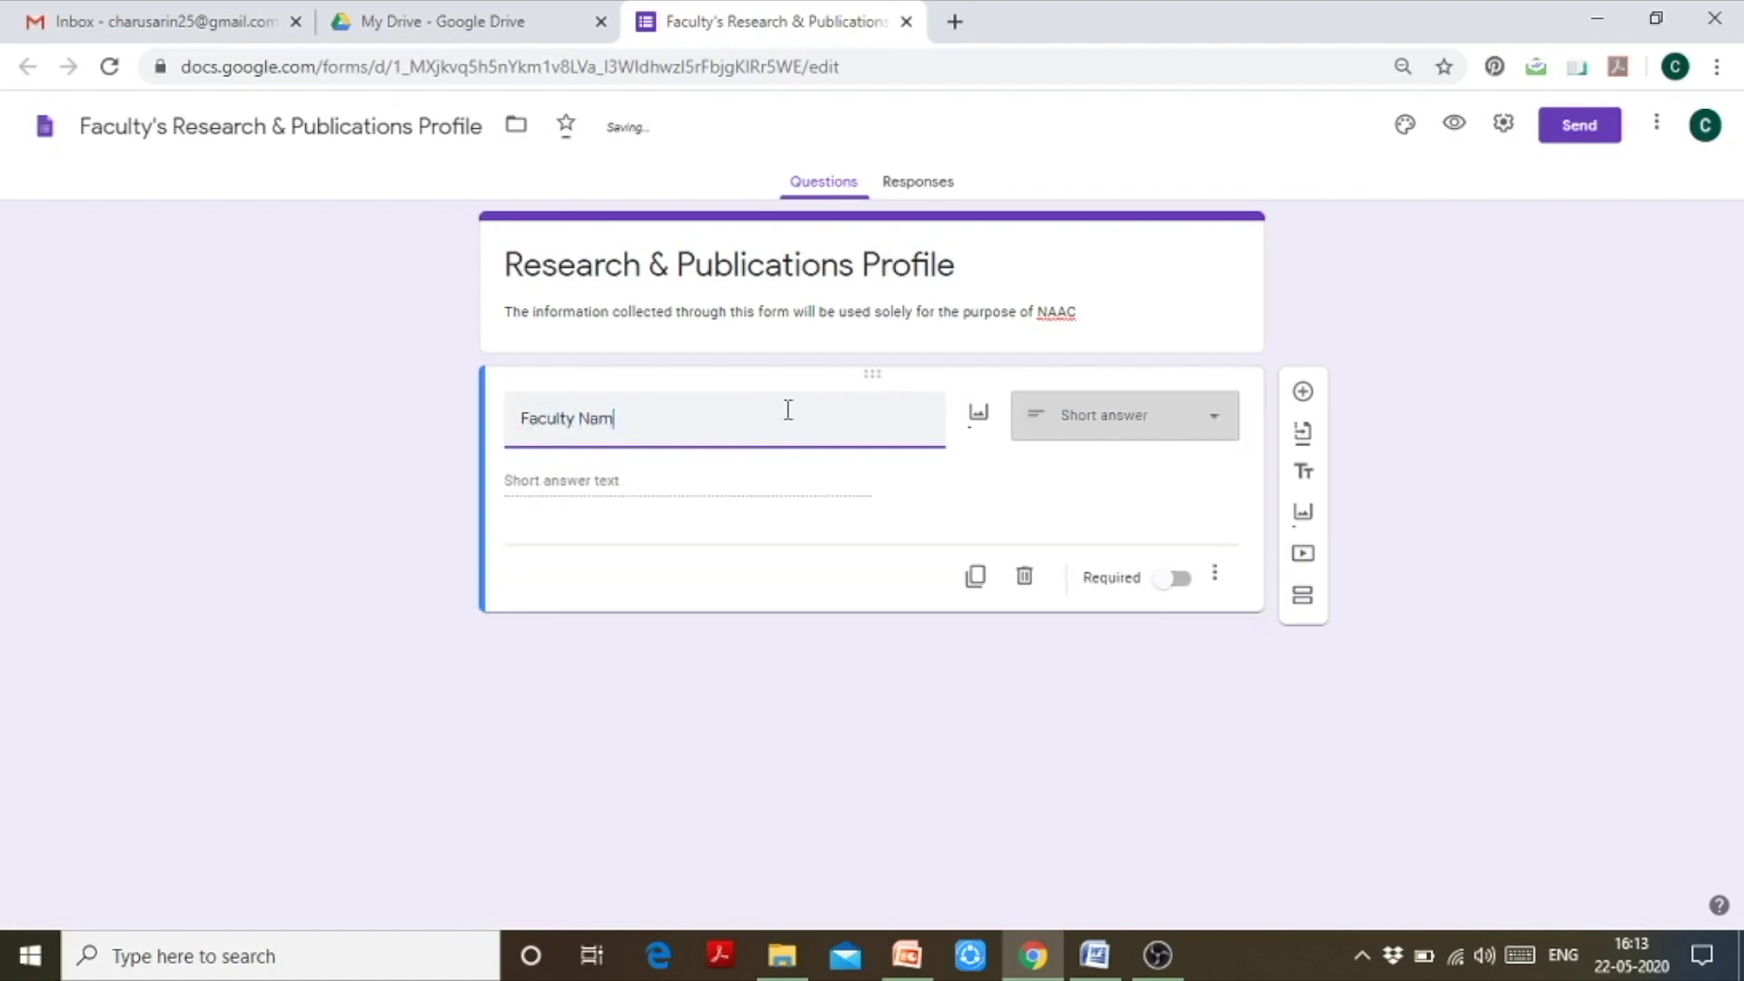
Make 'Faculty Name' a Short answer question.
left_click(1226, 424)
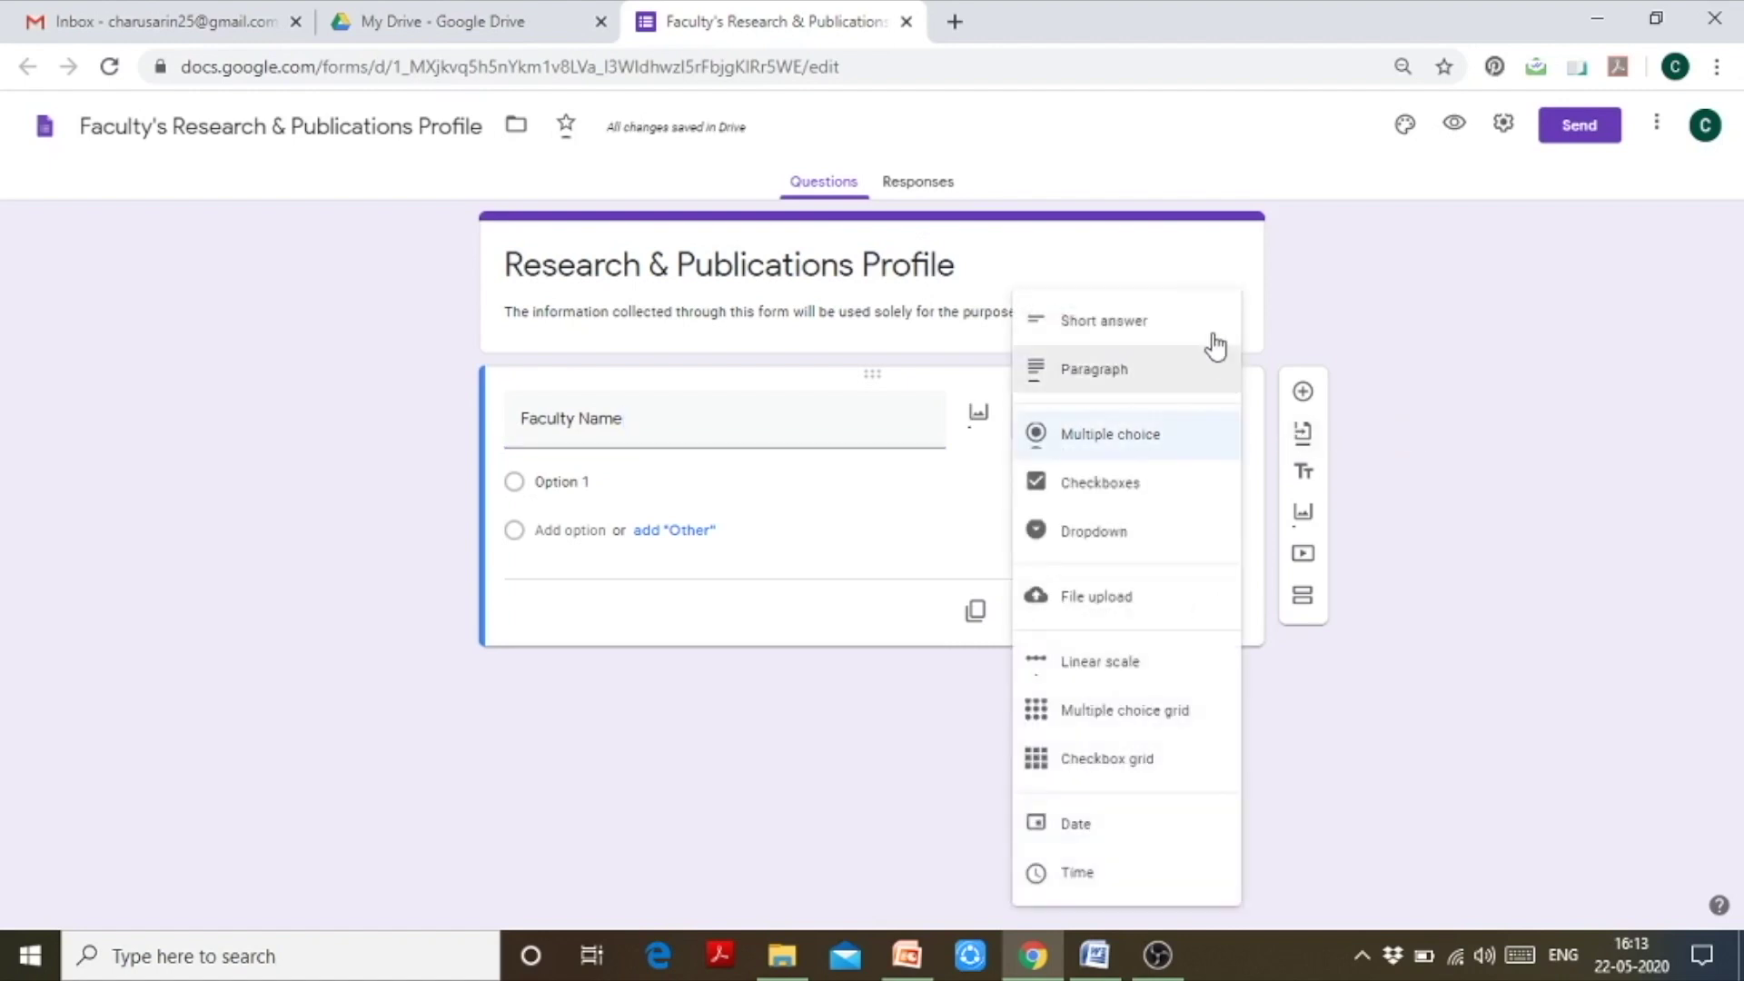
left_click(1209, 338)
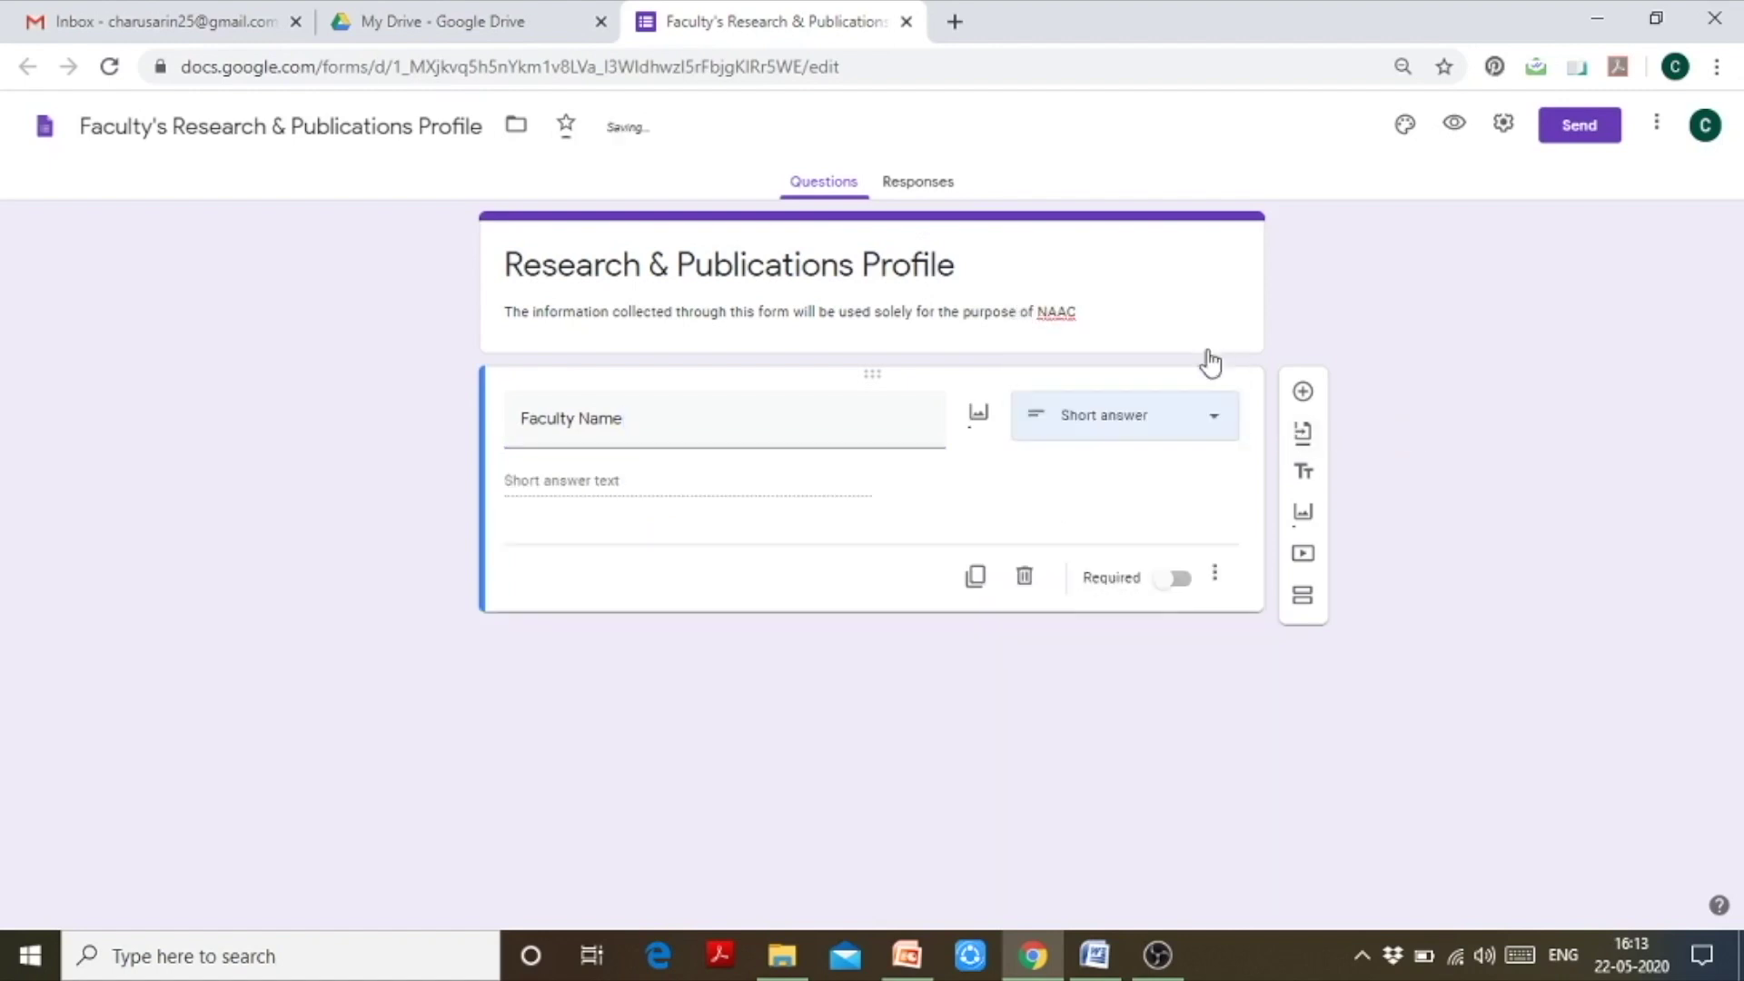
left_click(1209, 437)
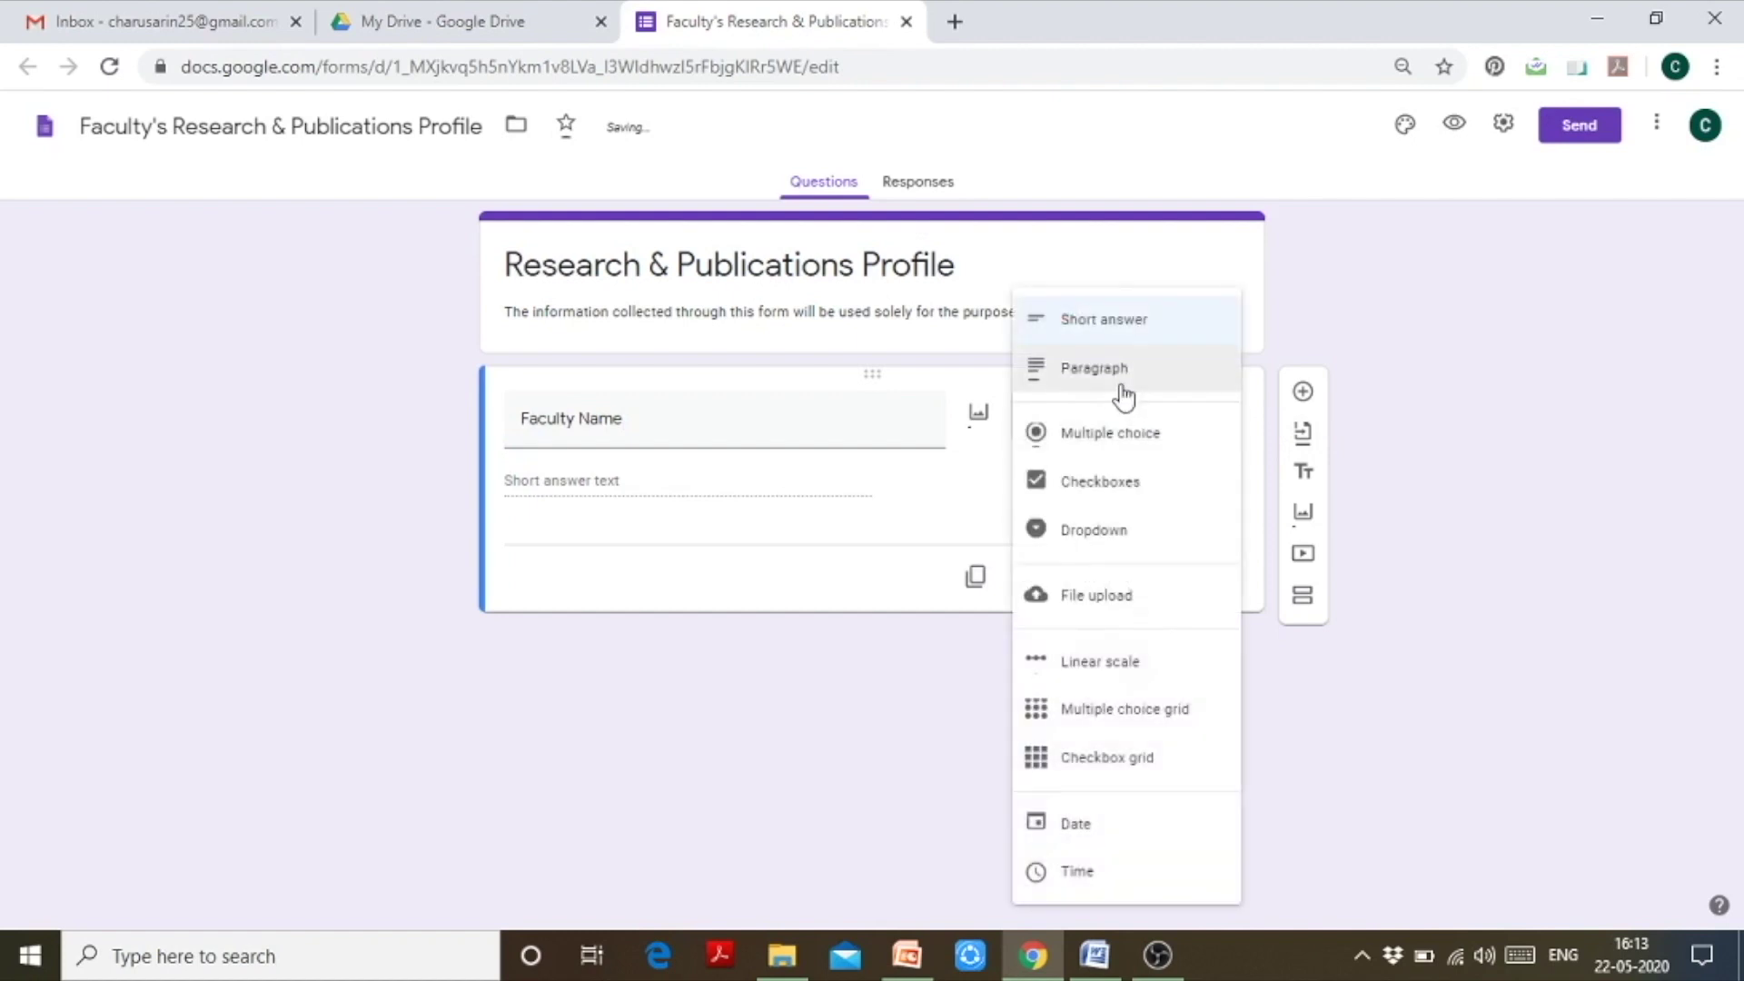
left_click(1121, 387)
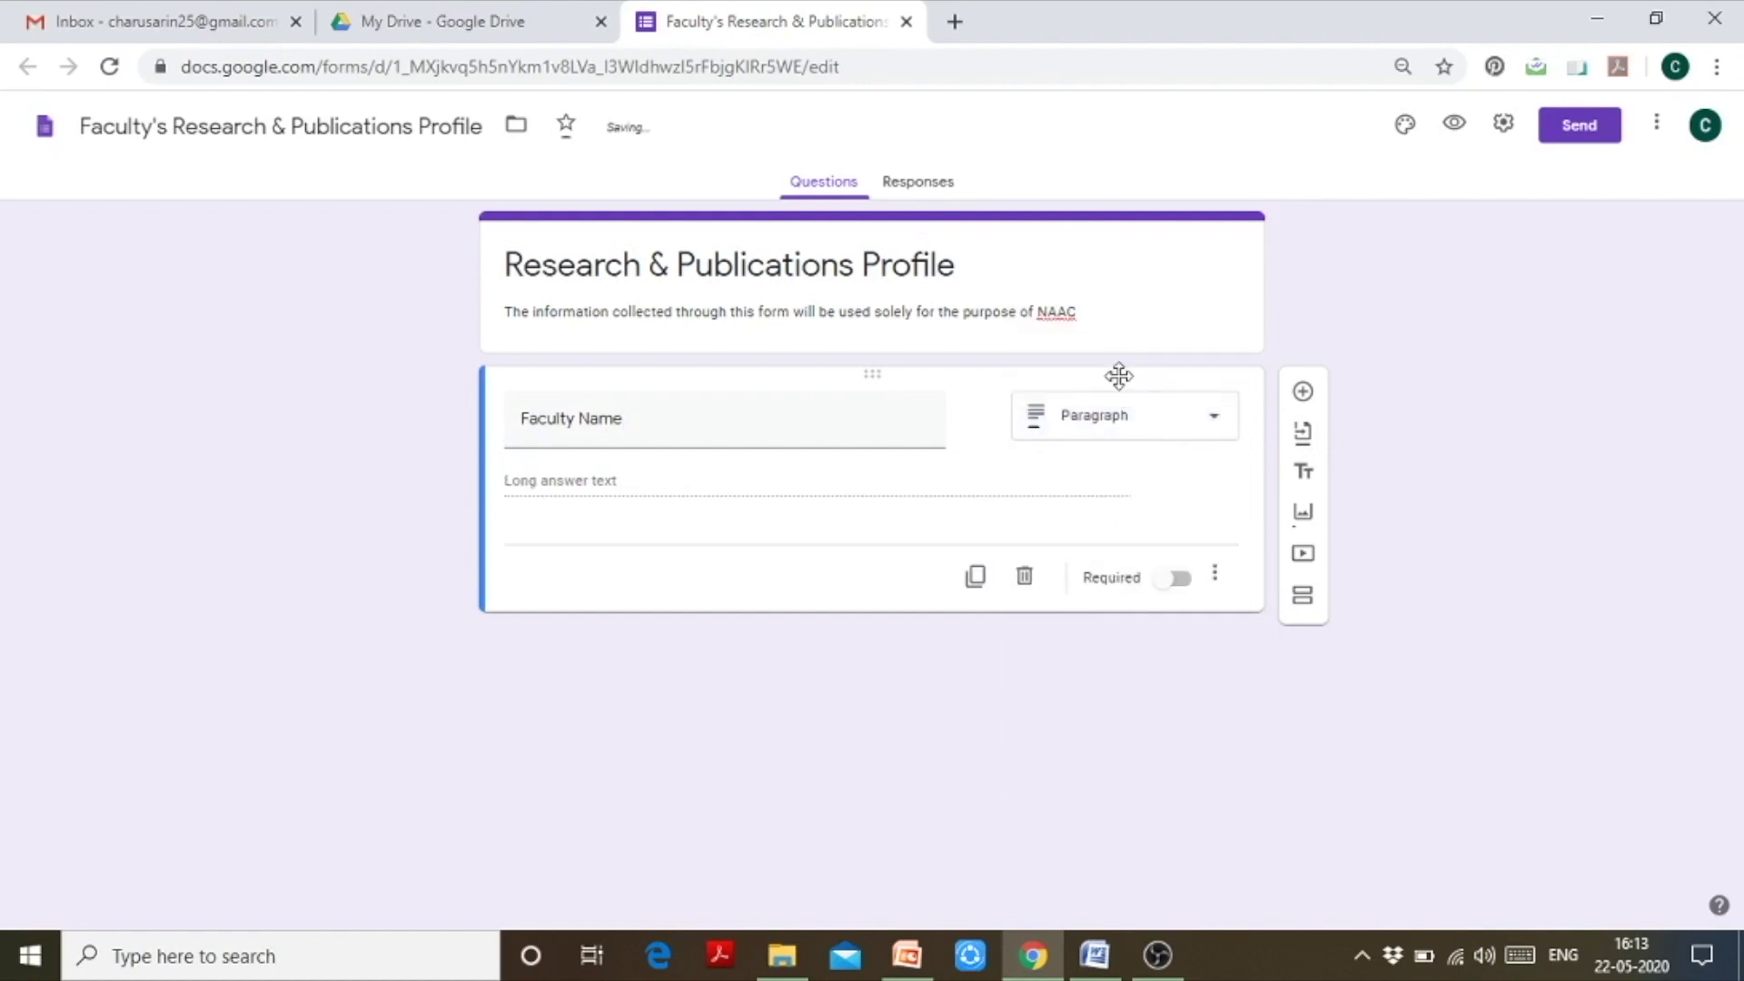
left_click(1228, 429)
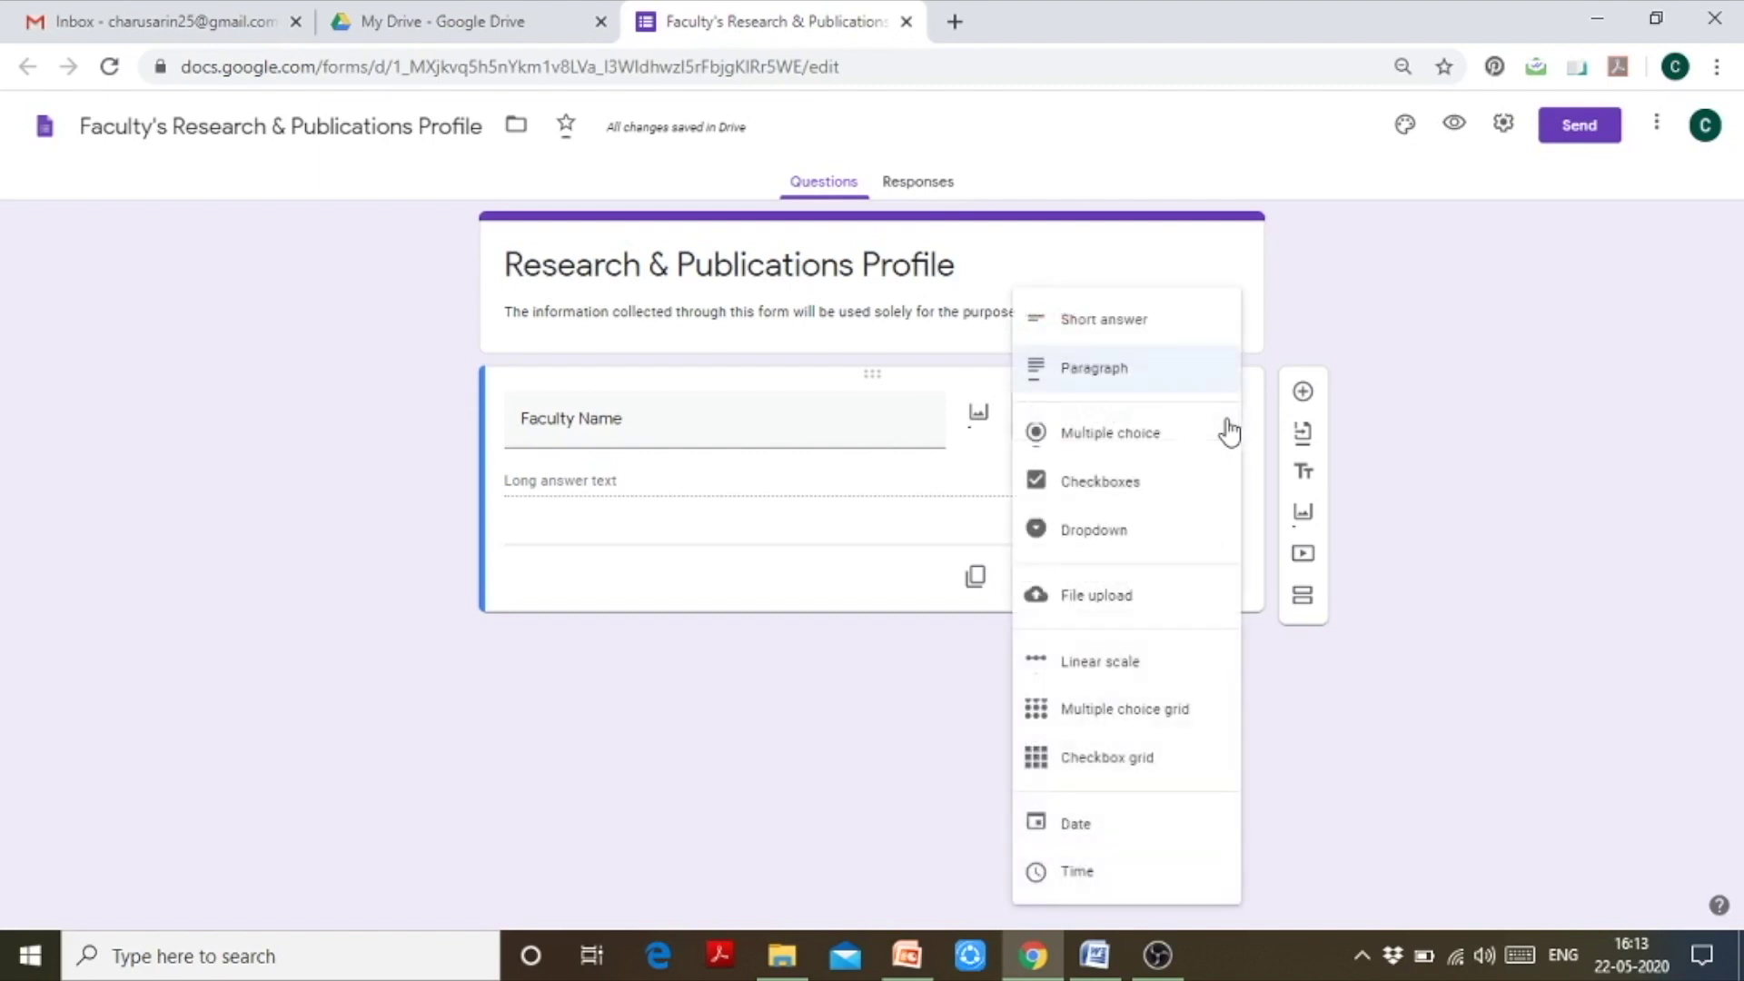
left_click(1173, 329)
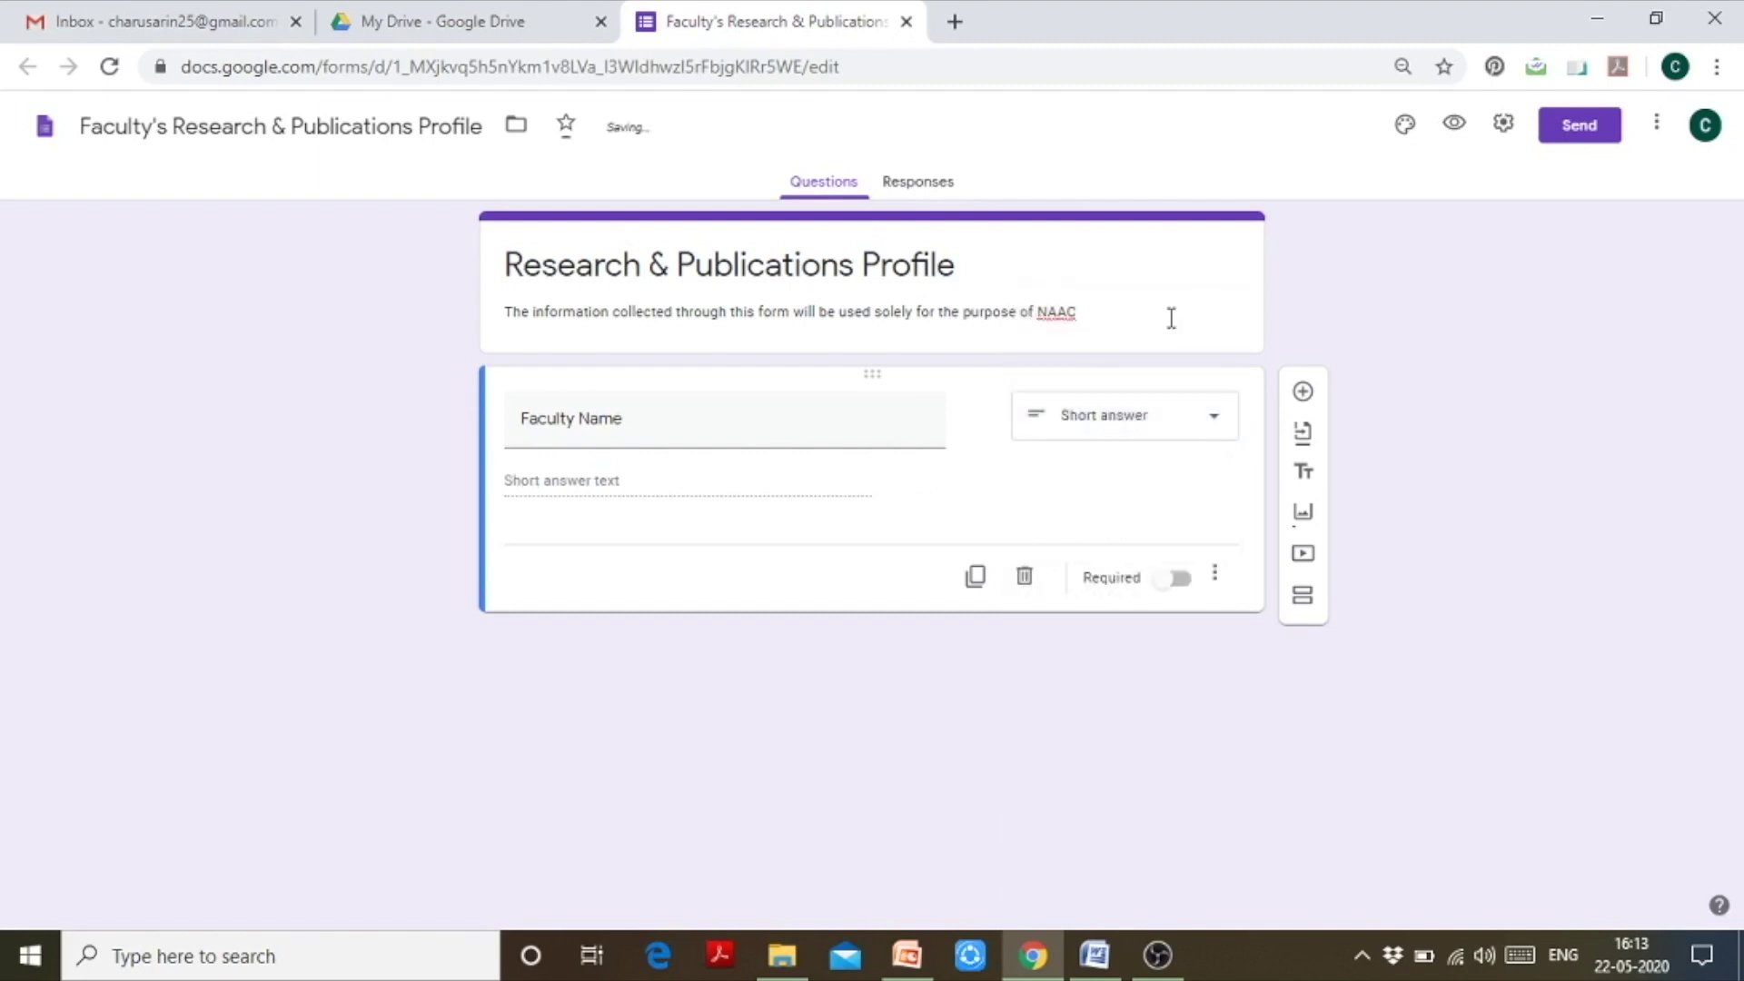
left_click(1302, 406)
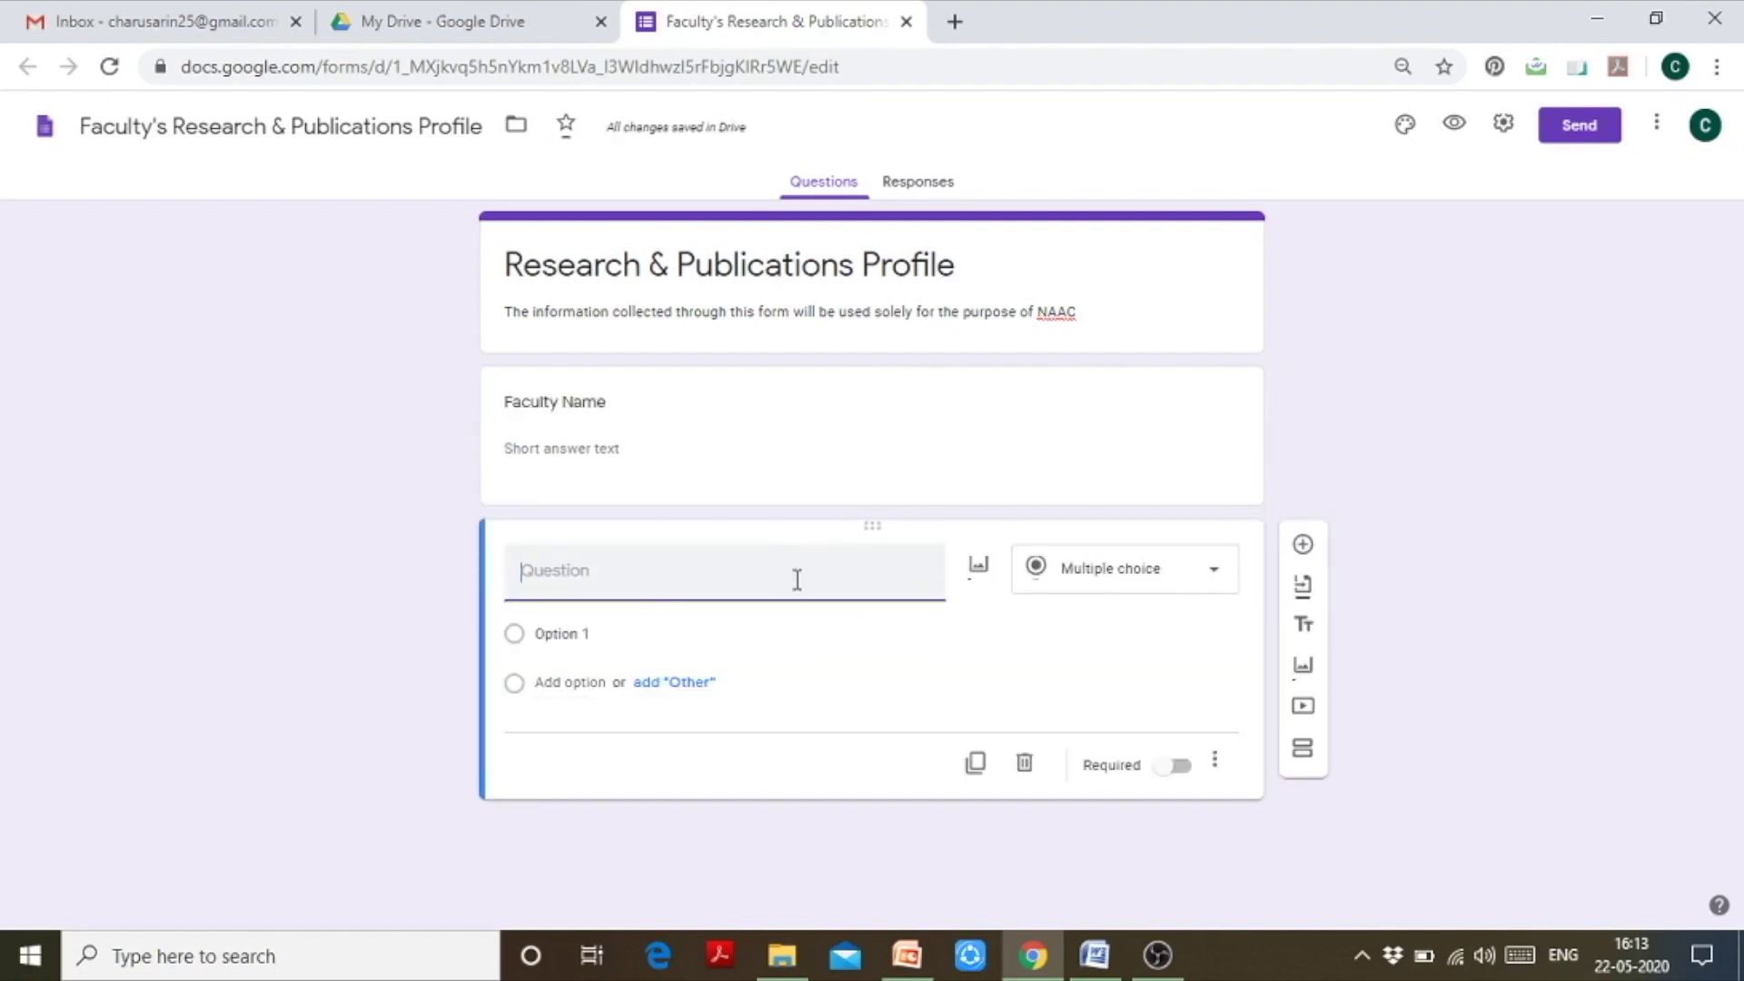
Title the new question 'Email Address' and add a 'Department' short-answer question below it.
type("Email Address")
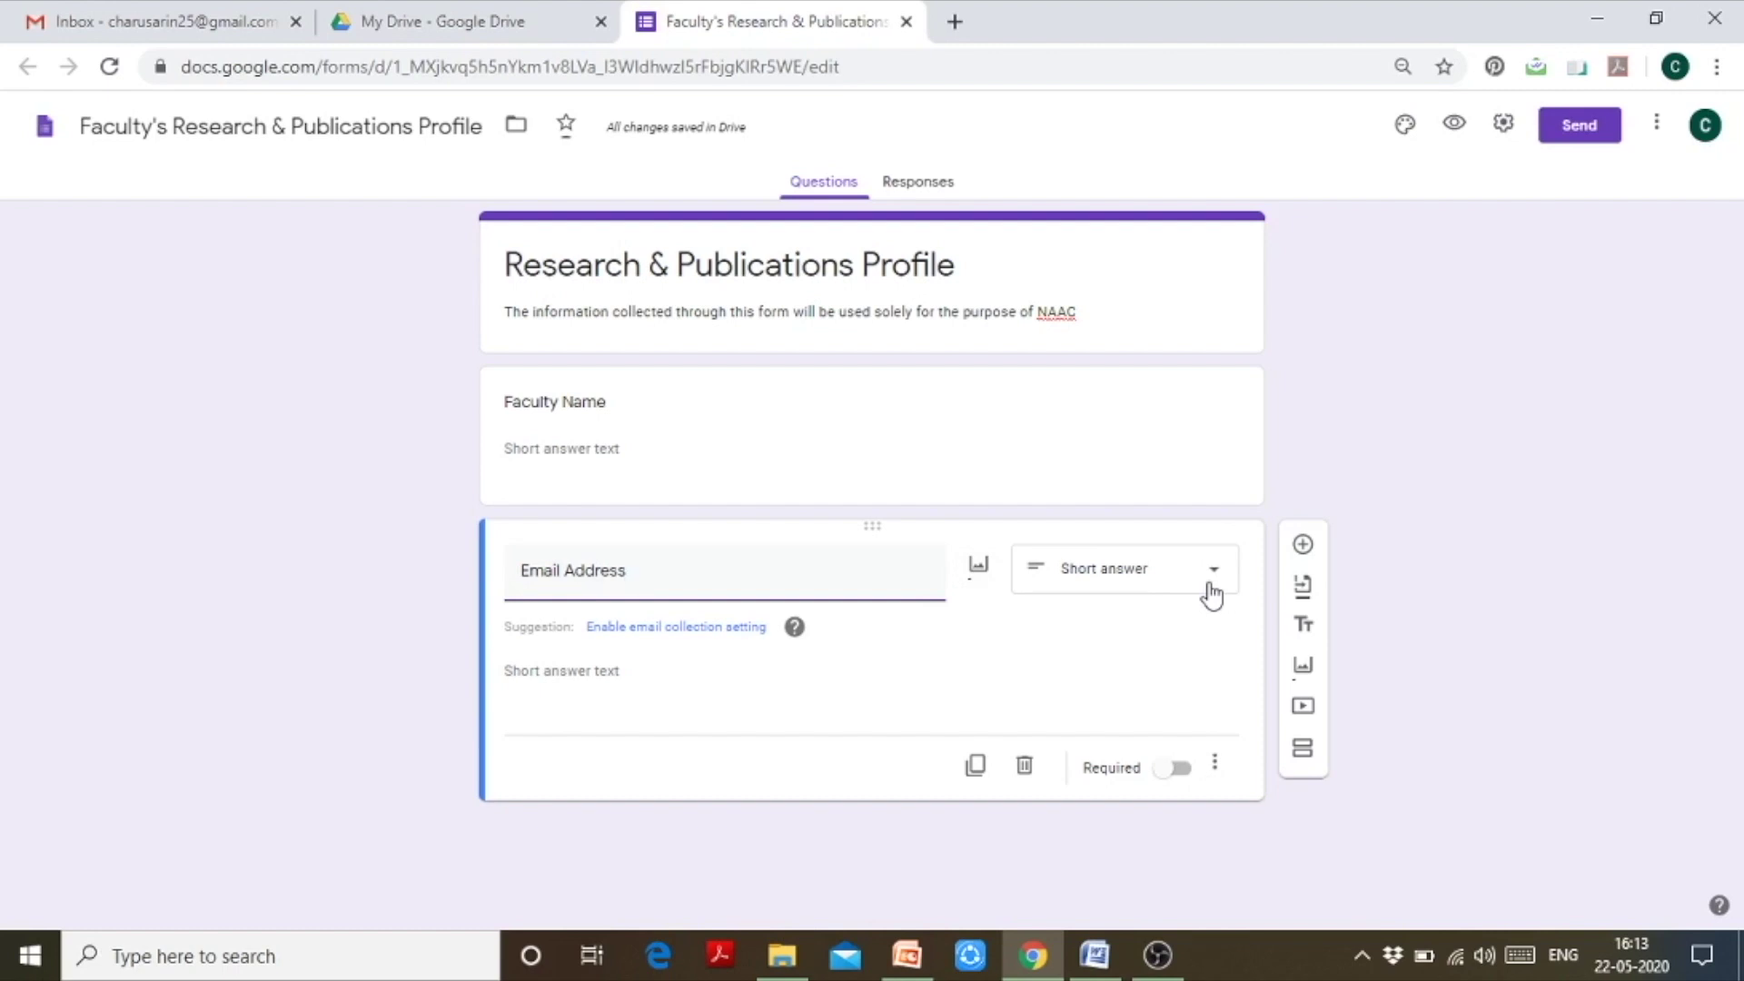
left_click(1304, 545)
type("Dea")
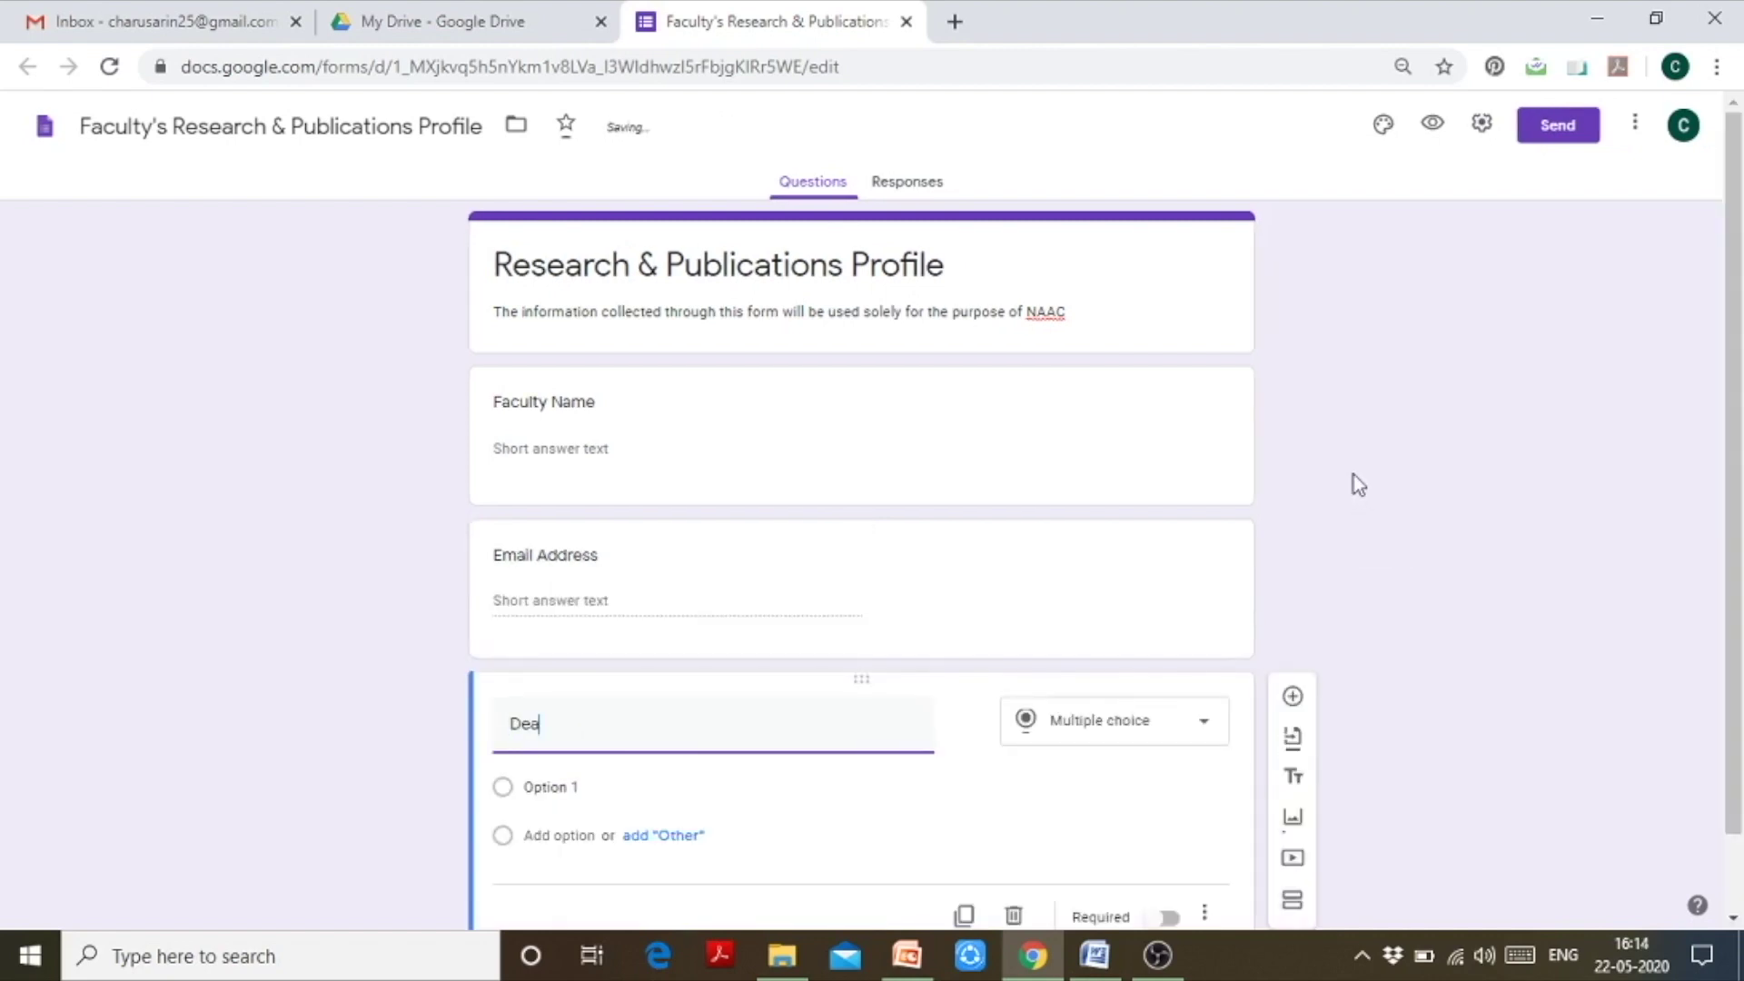
key("BackSpace")
type("partment")
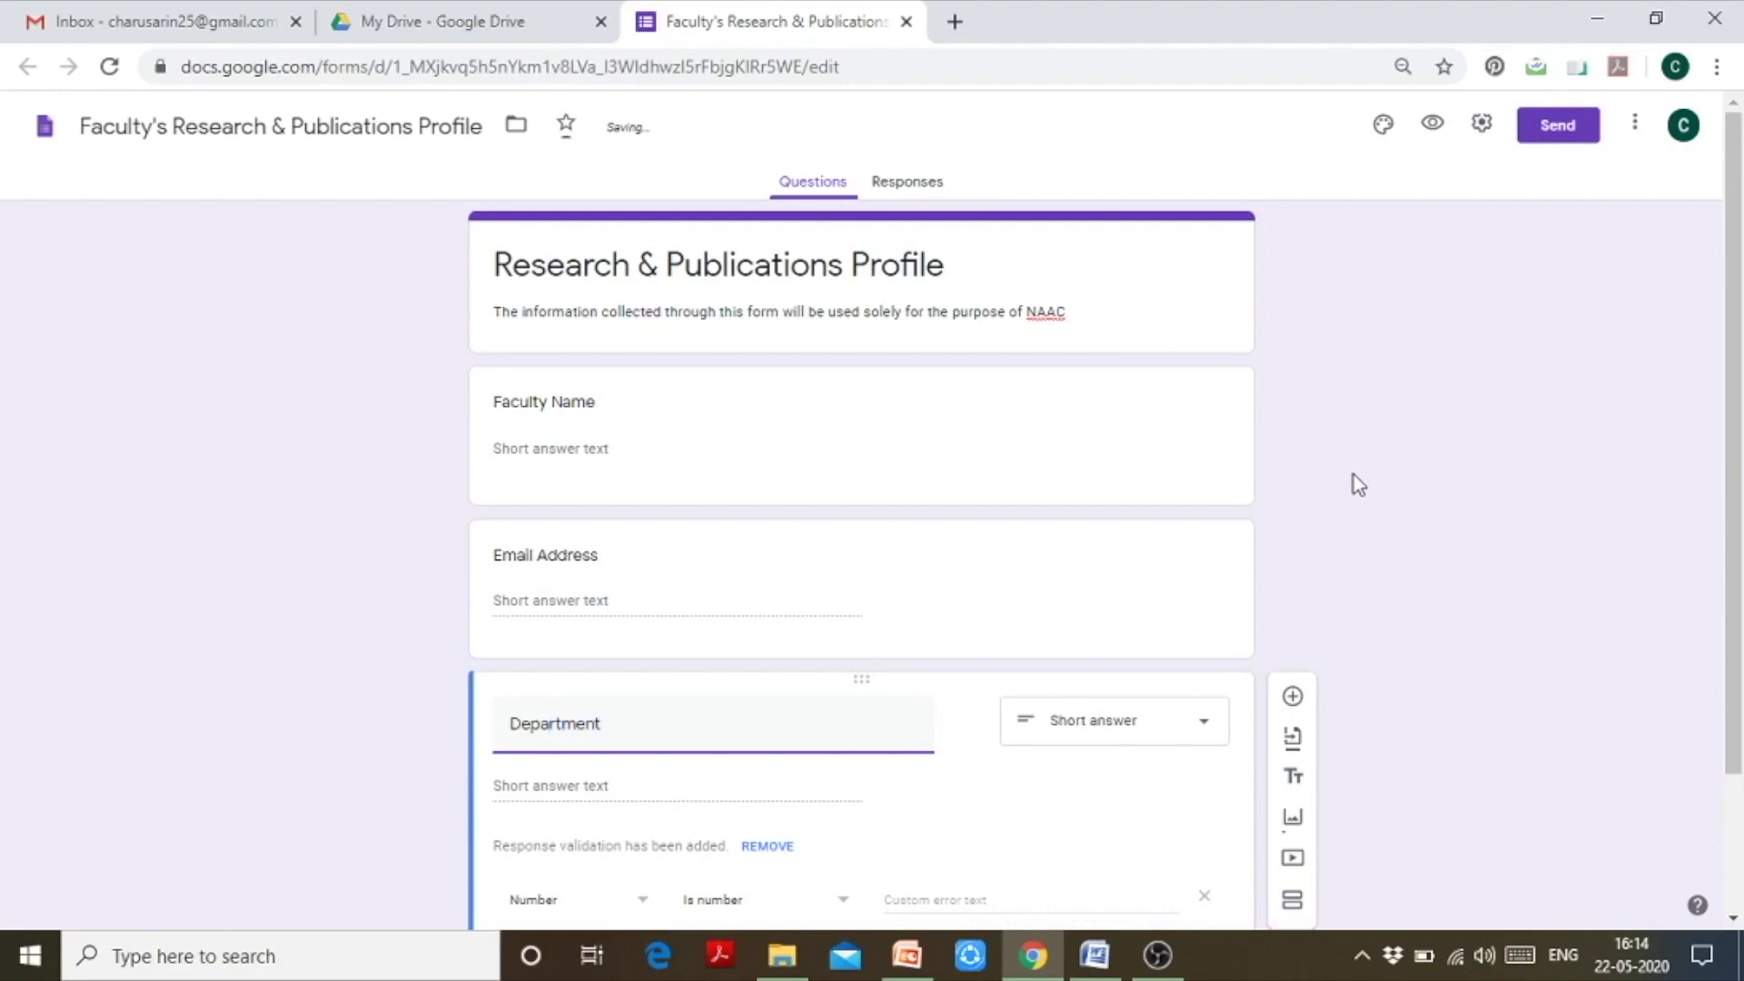
scroll(1721, 661, "down", 1)
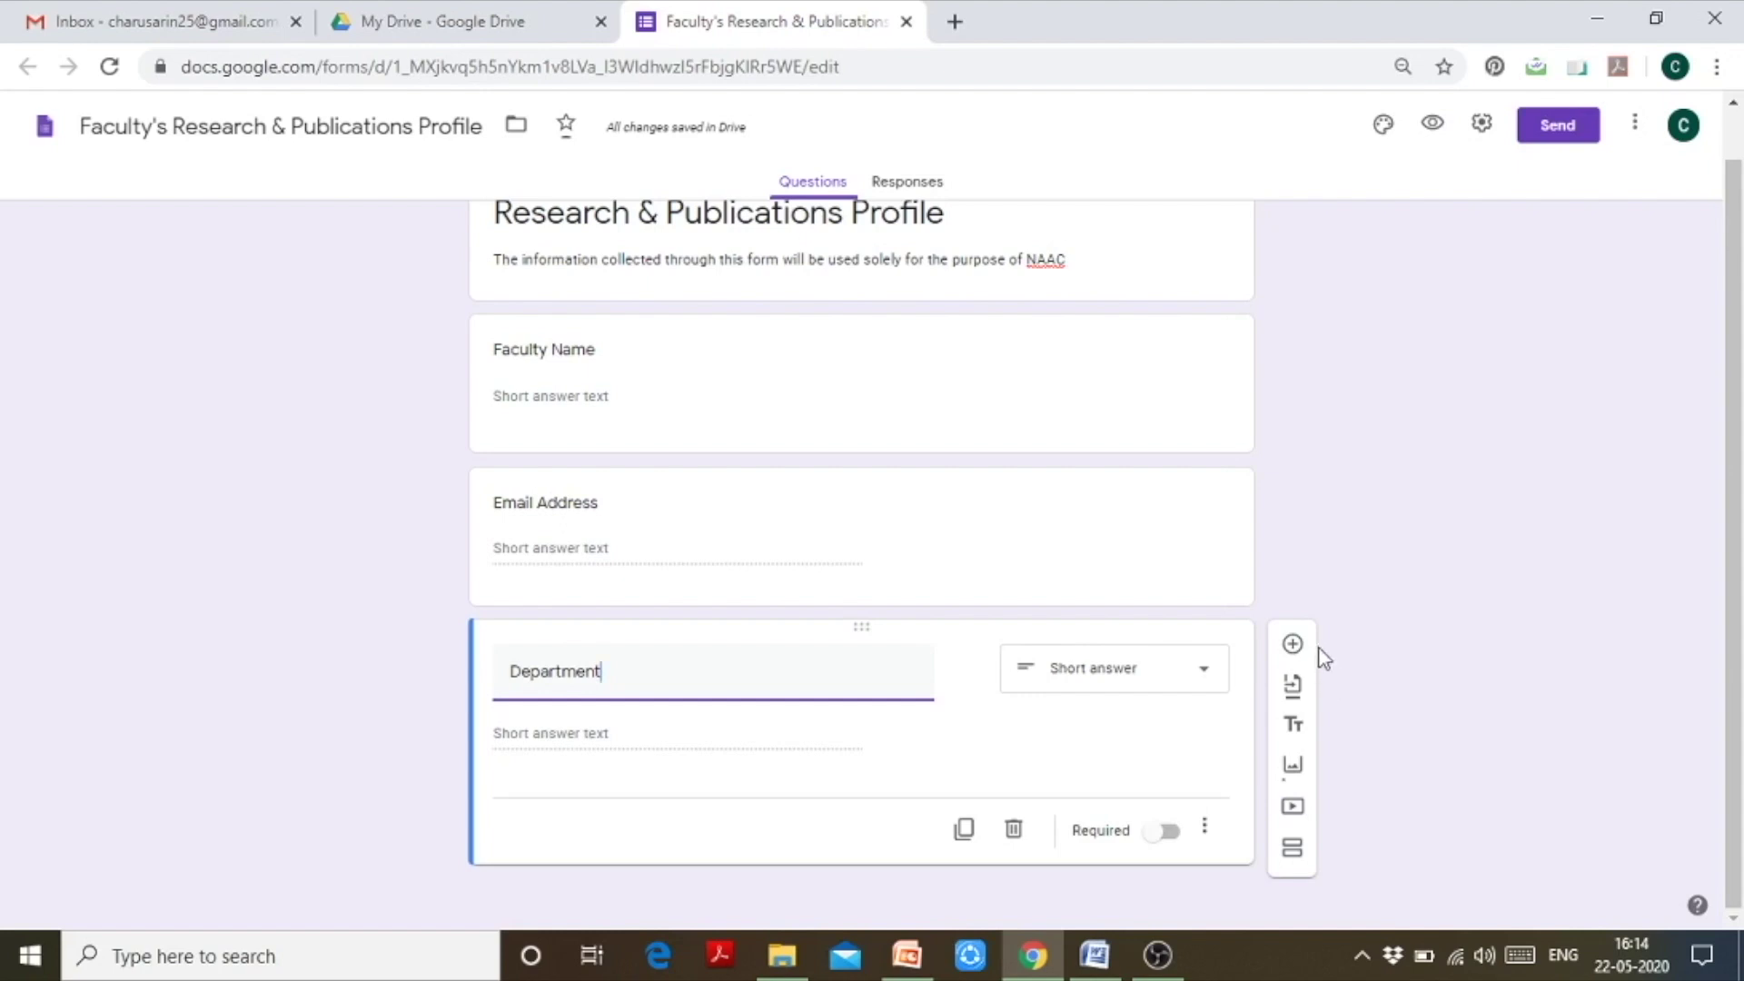
left_click(1290, 668)
Title the new question 'Have you published any research paper/article in the last 5 years?'.
left_click(863, 809)
type("Have")
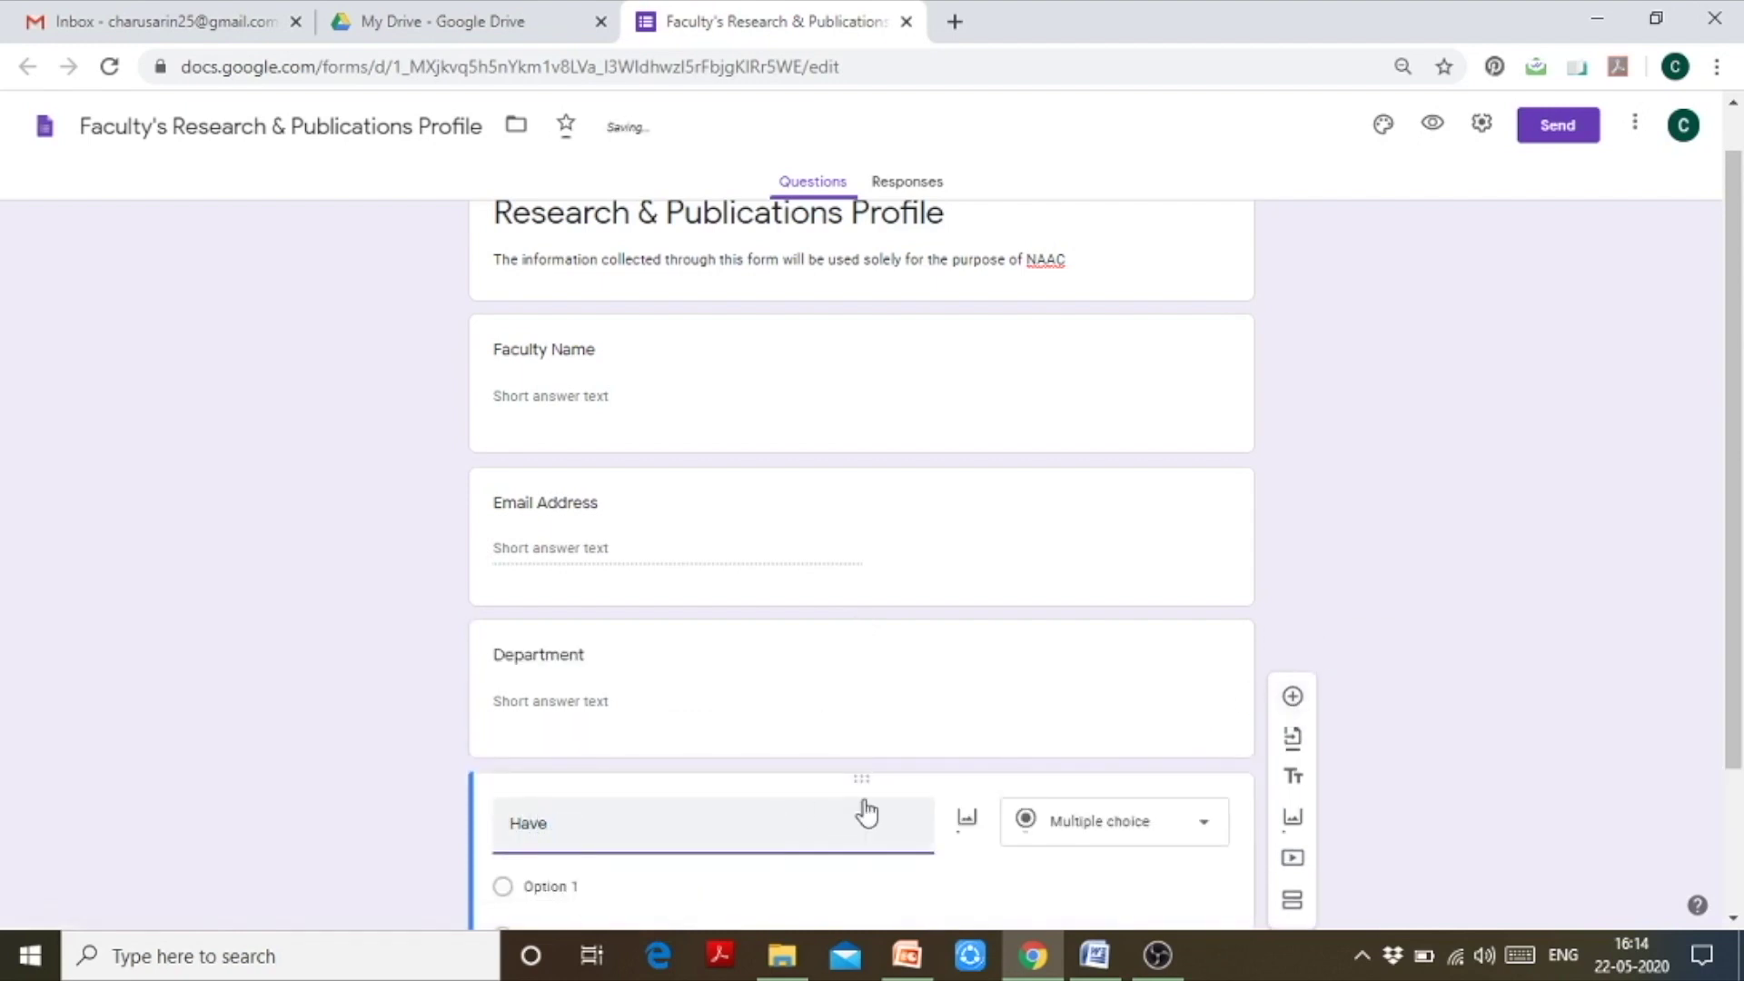
type(" yoy publishe")
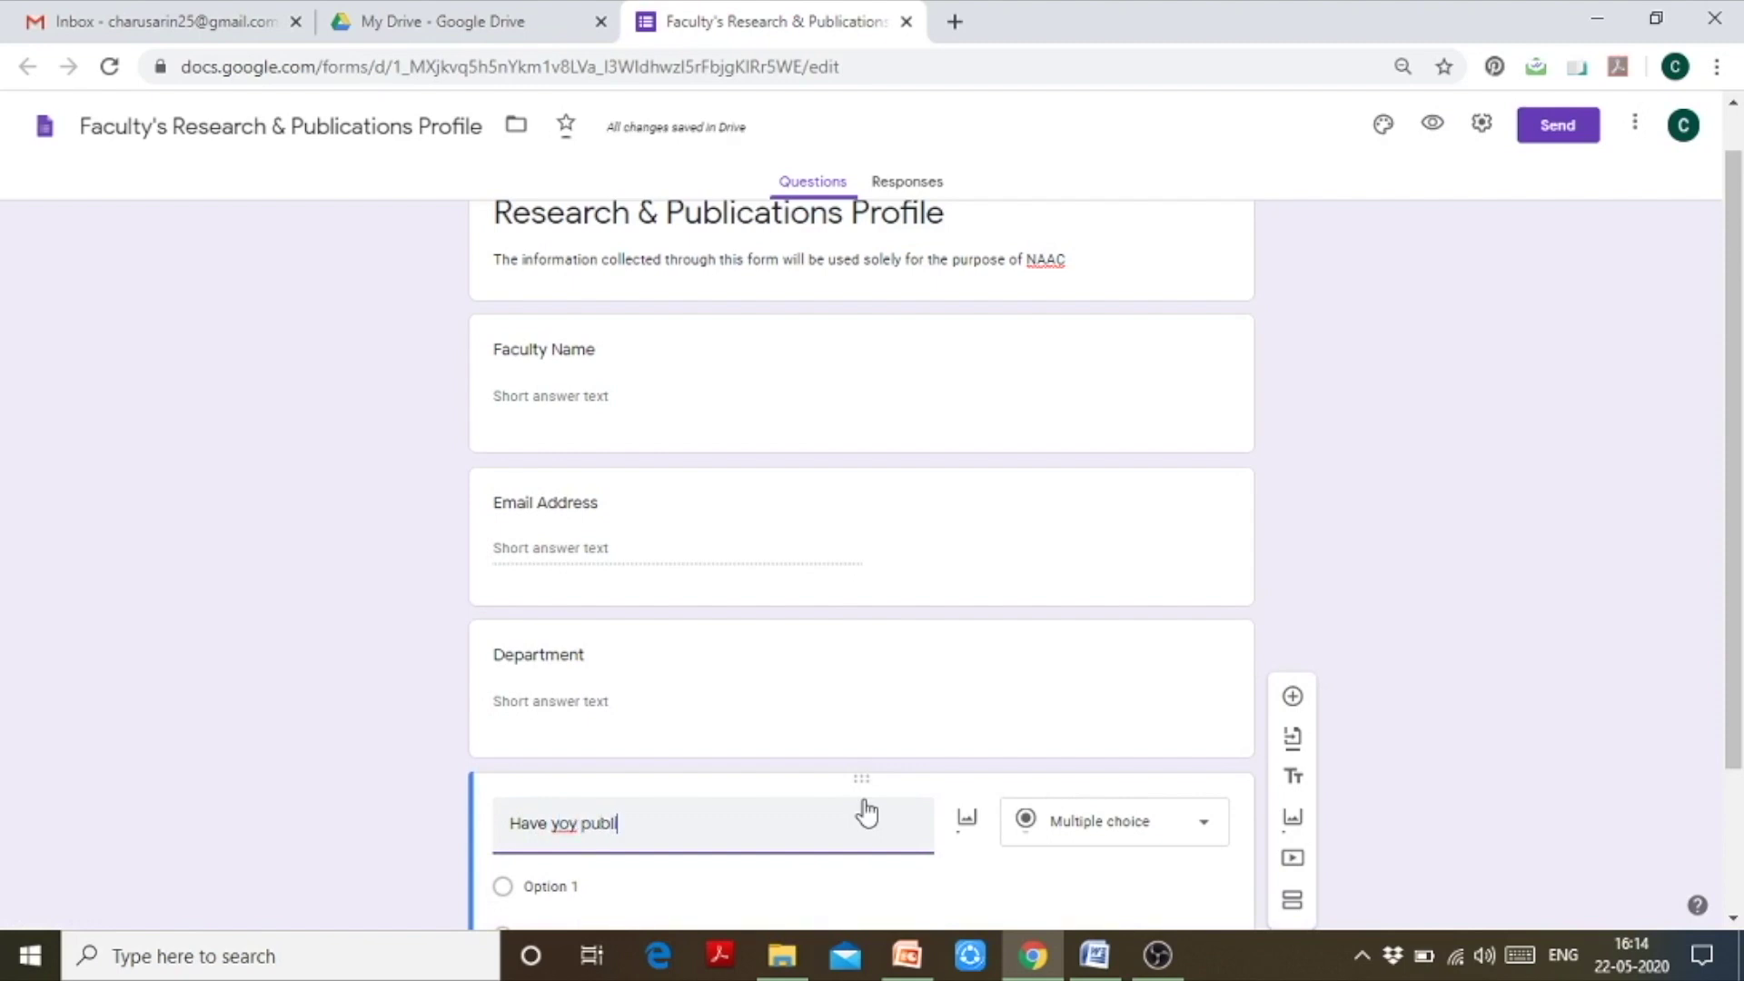
type("d")
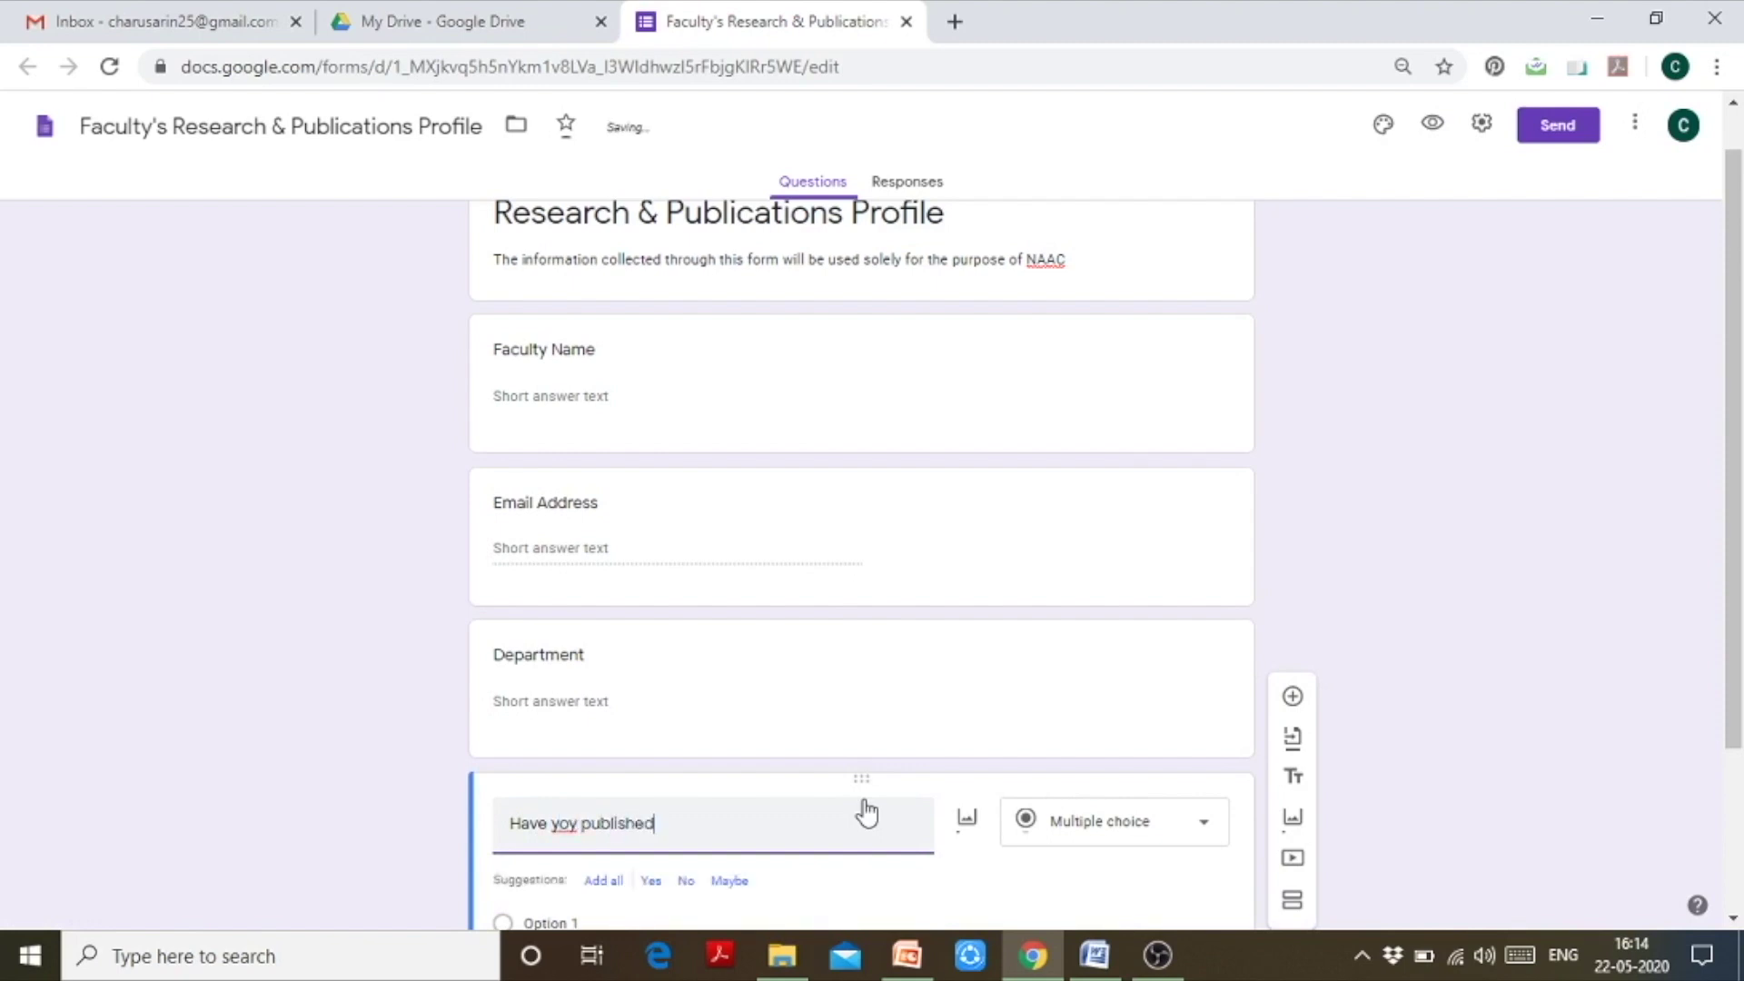
key("Left")
key("Left")
key("Left")
key("Left")
key("Left")
key("BackSpace")
type("u")
key("Right")
key("Right")
key("Right")
key("Right")
type("nay")
key("BackSpace")
key("BackSpace")
key("BackSpace")
type("any research paper/article")
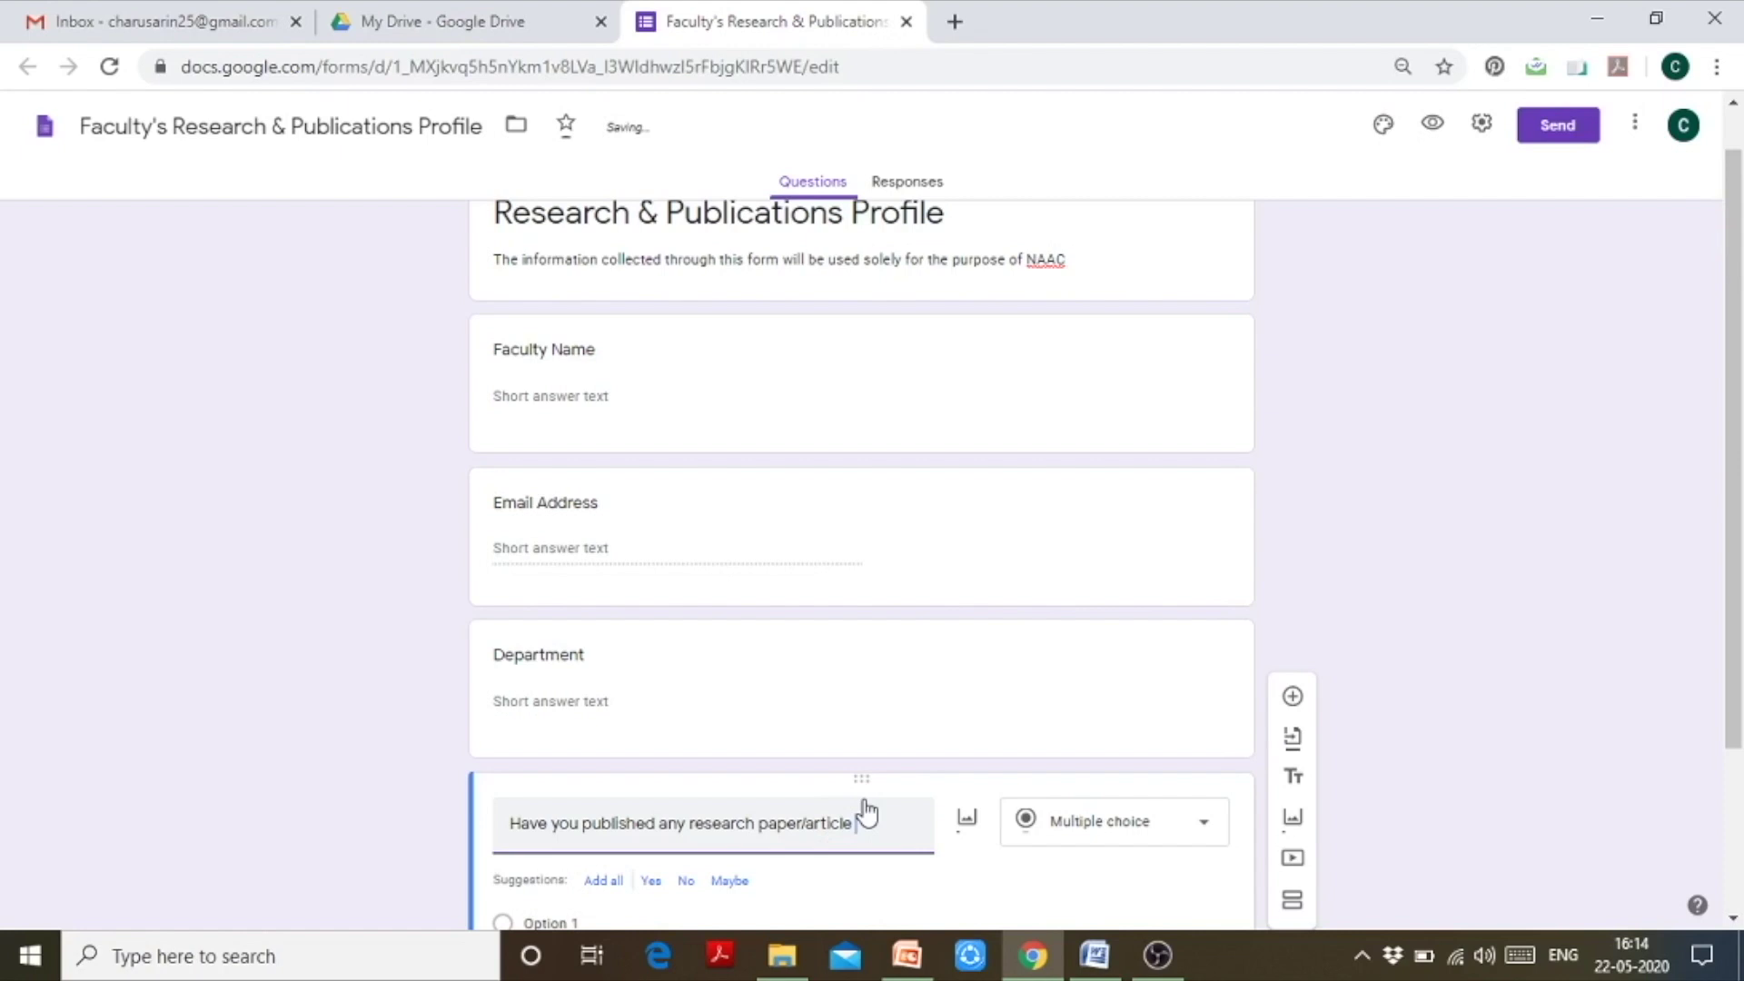
type(" in the last 5 yeas")
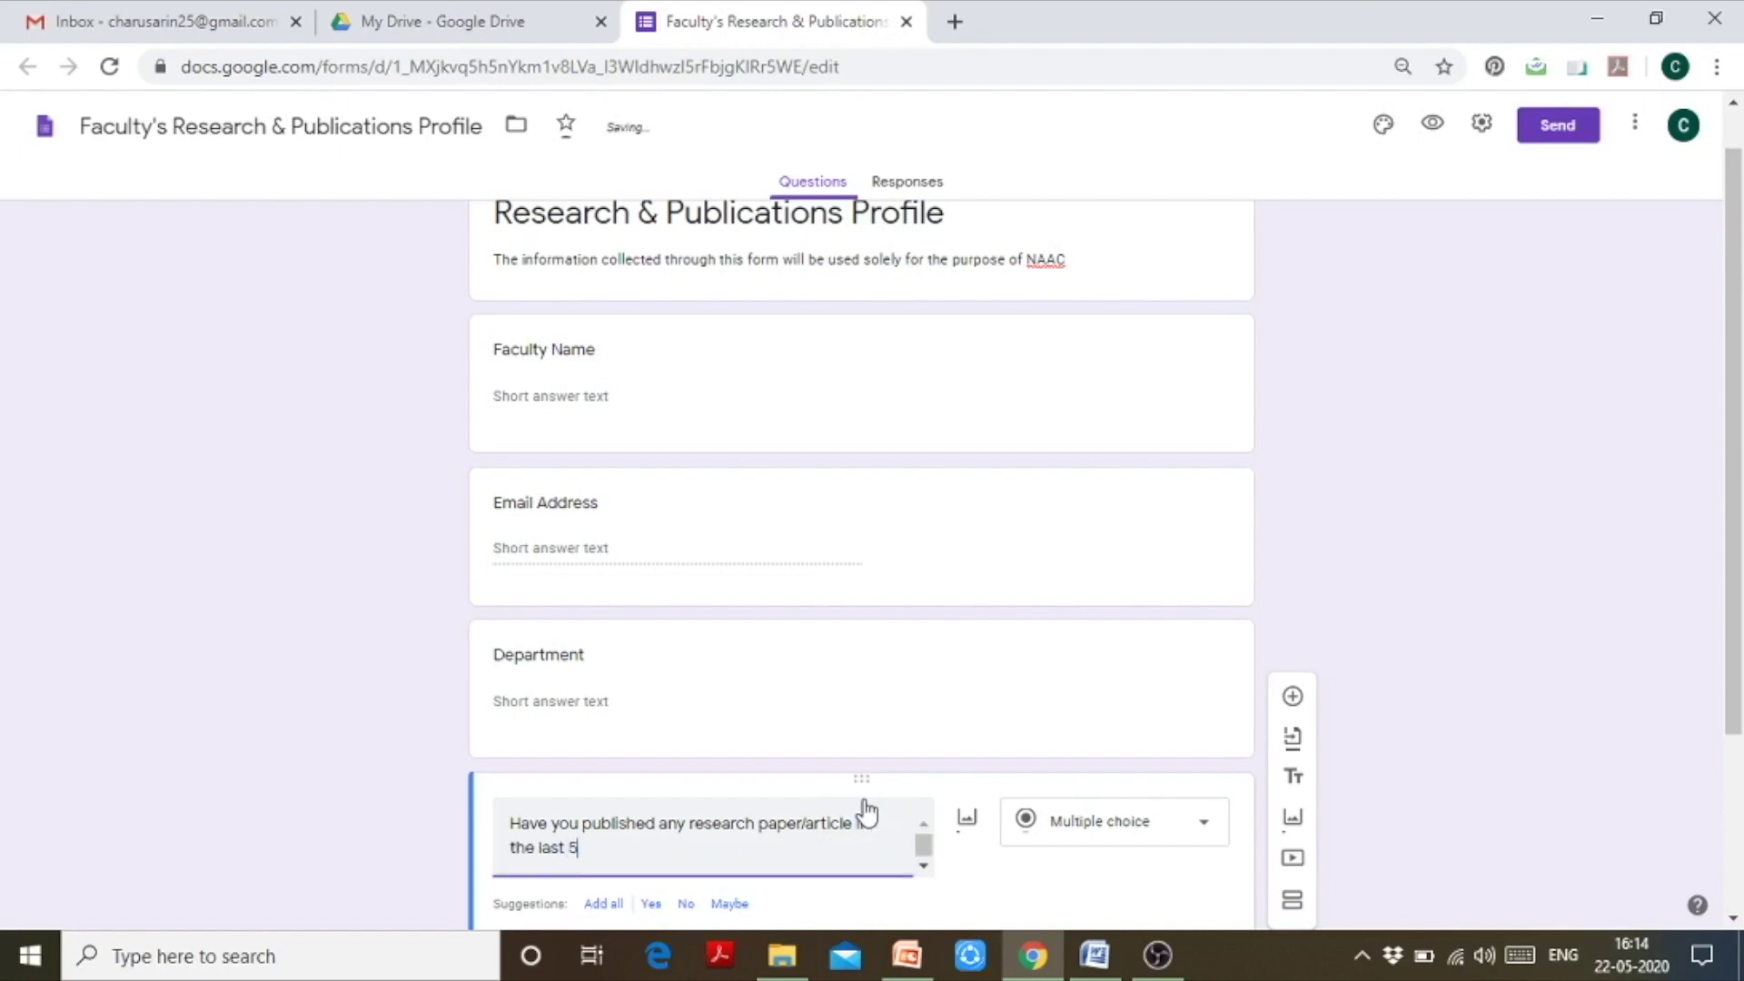
key("BackSpace")
type("rs?")
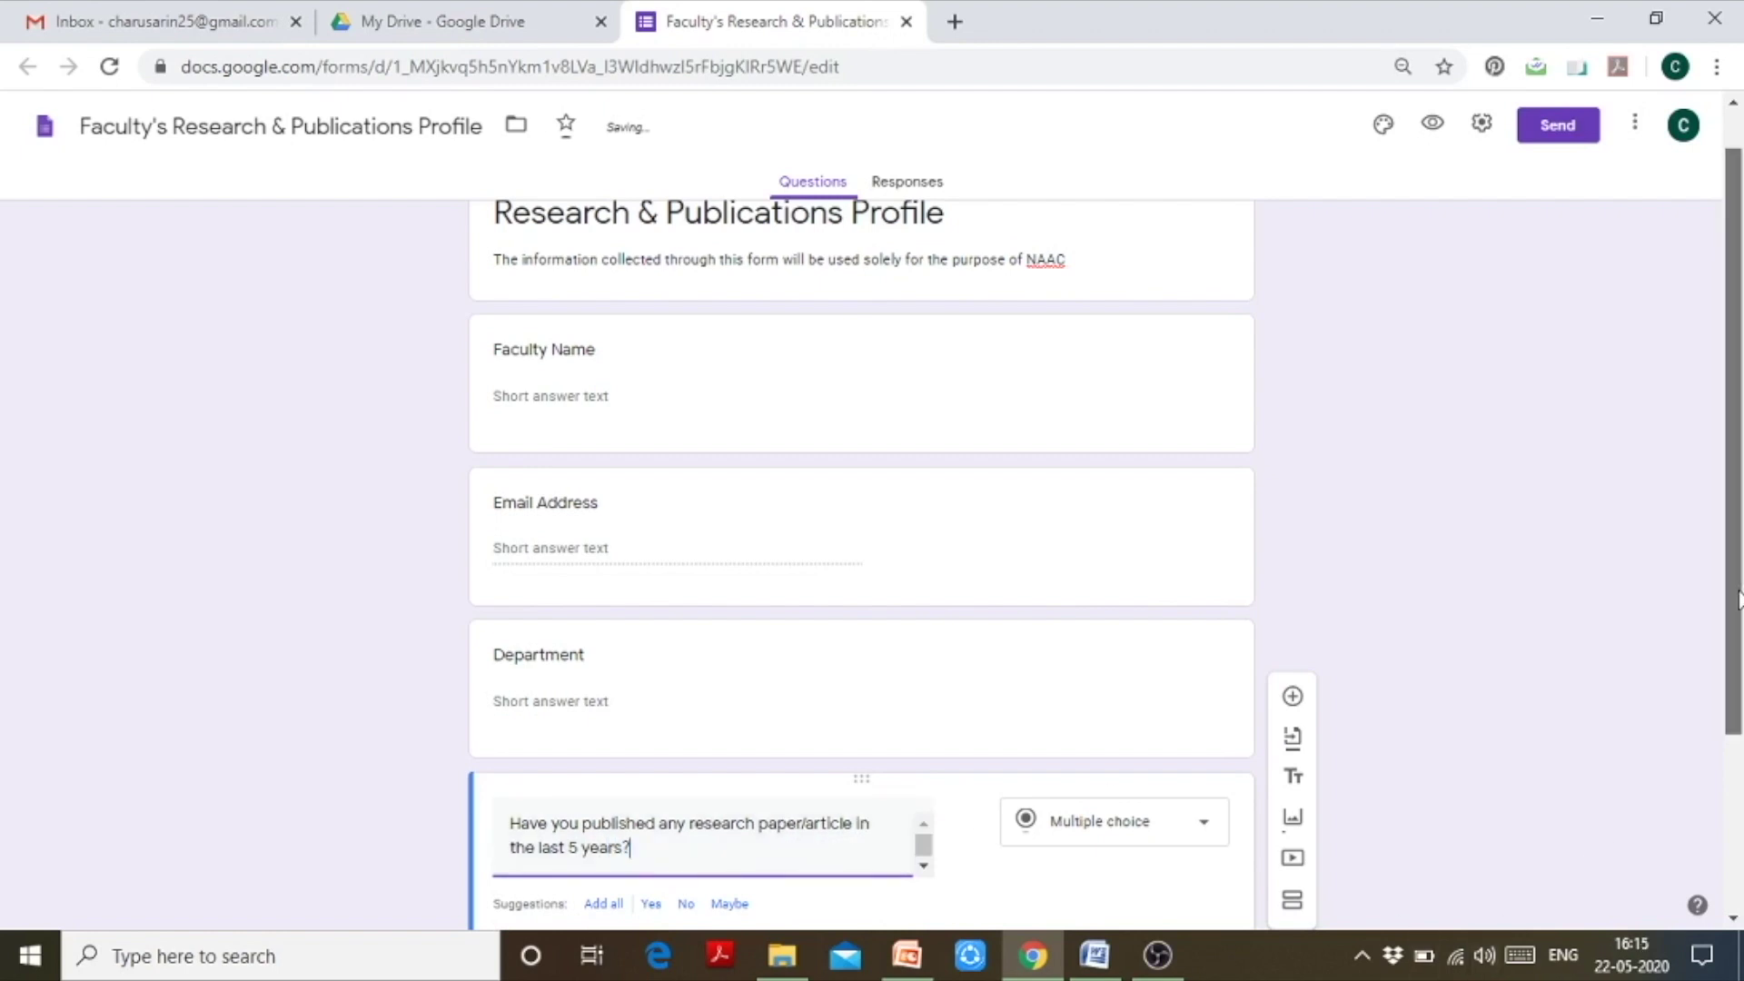
Give the publication question the answer options Yes and No.
scroll(1736, 599, "down", 3)
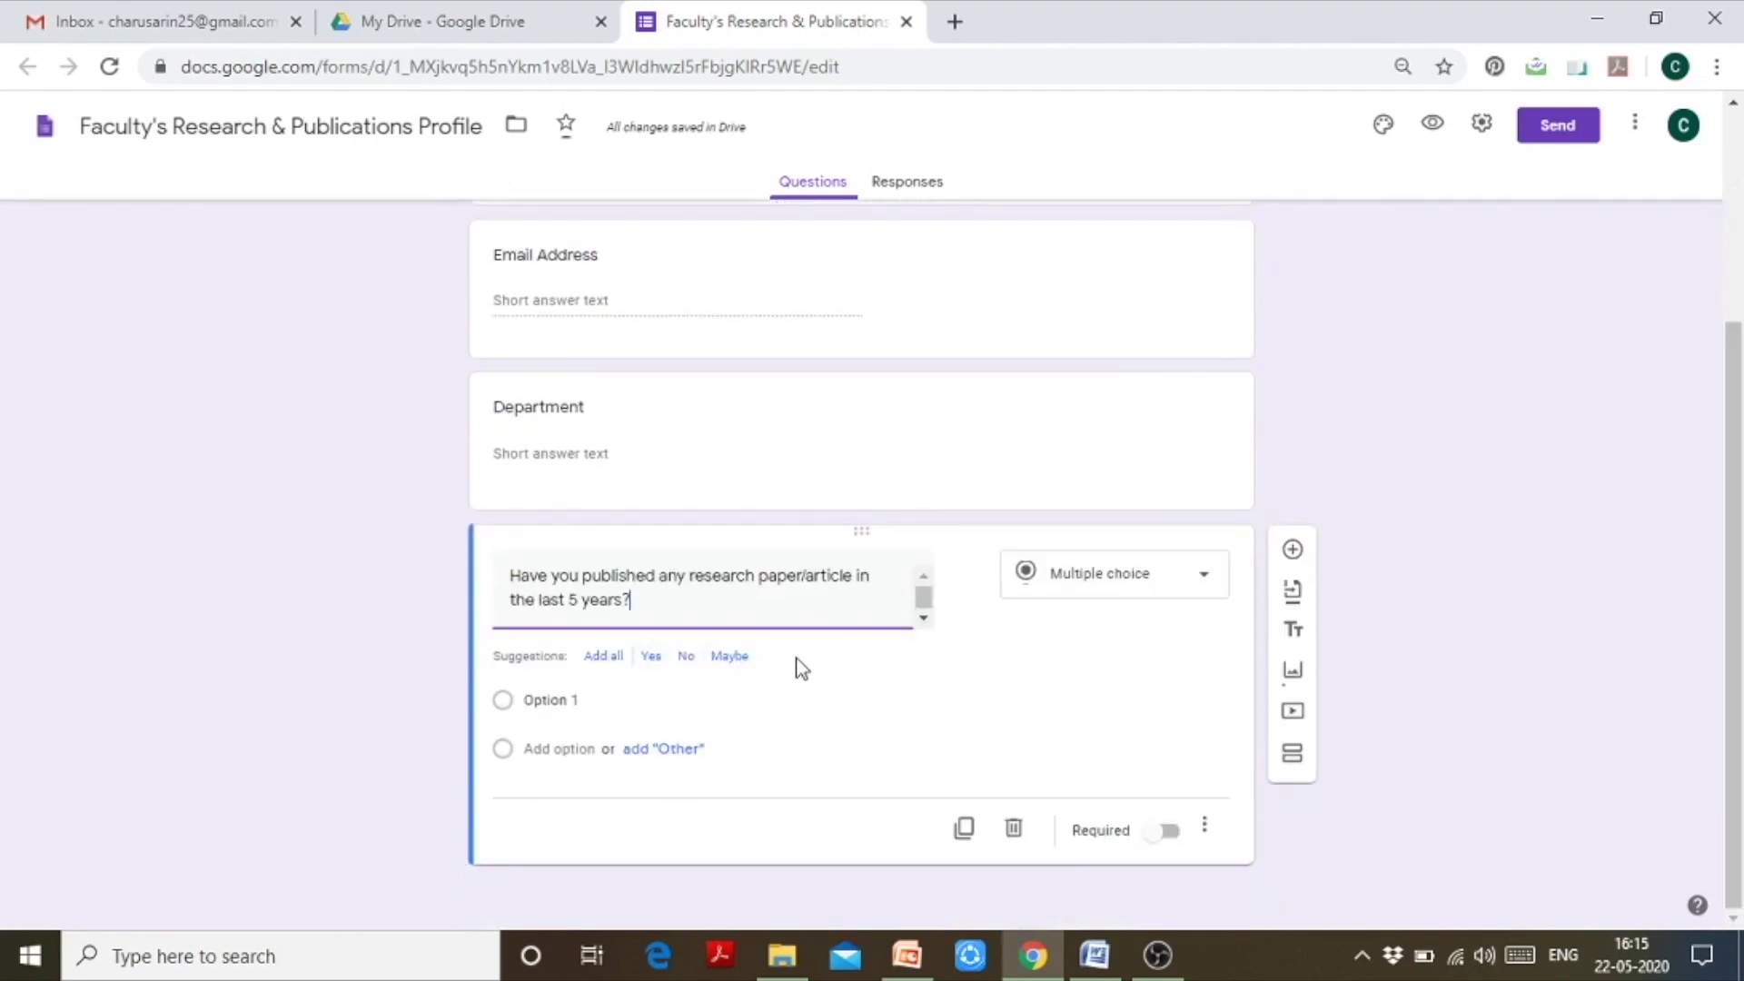
left_click(662, 663)
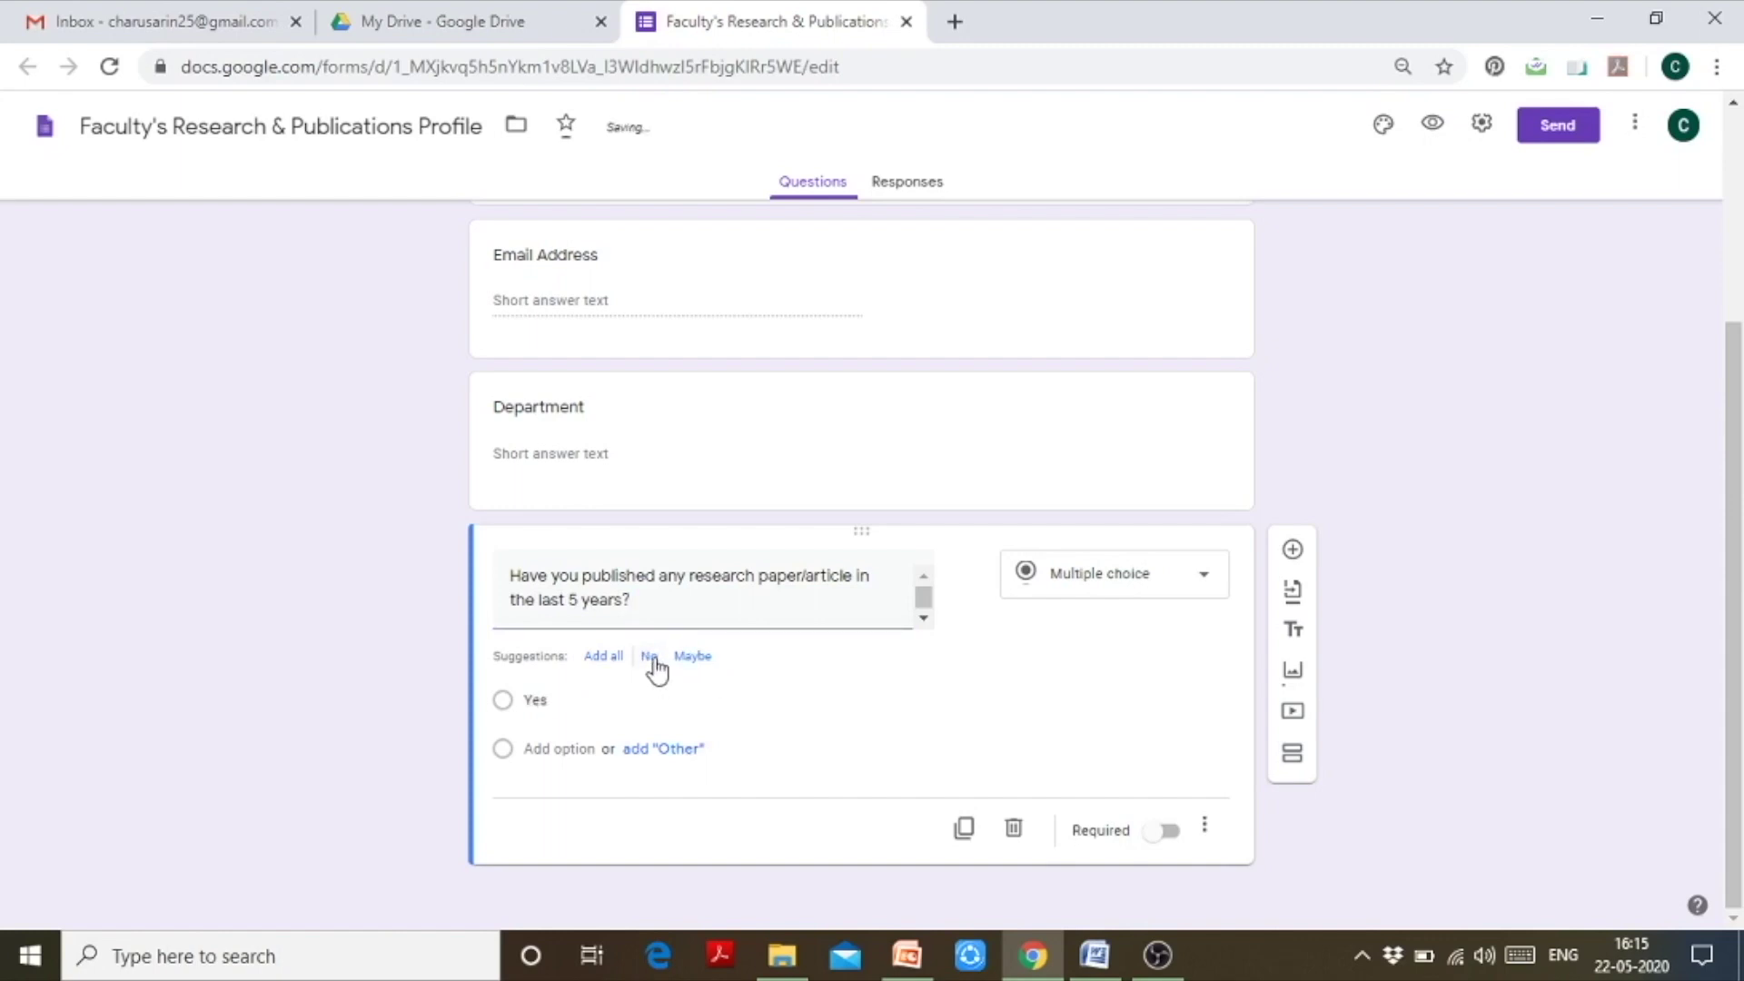
left_click(653, 661)
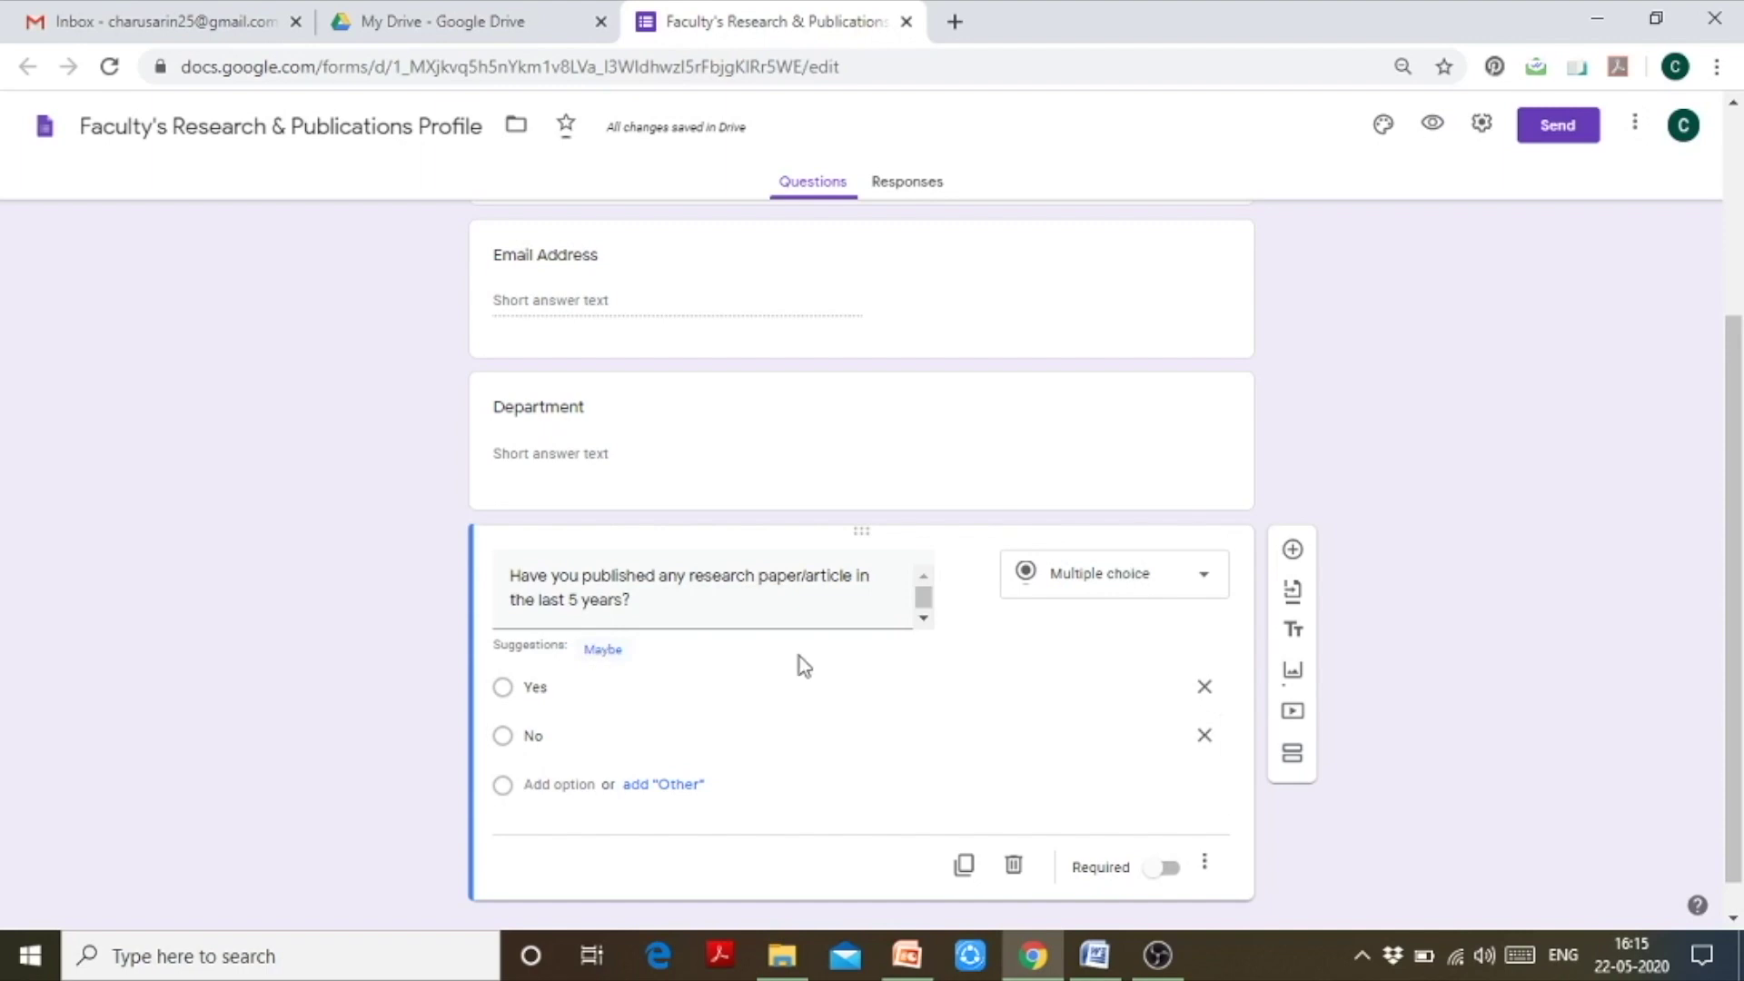
left_click_drag(1737, 572, 1735, 601)
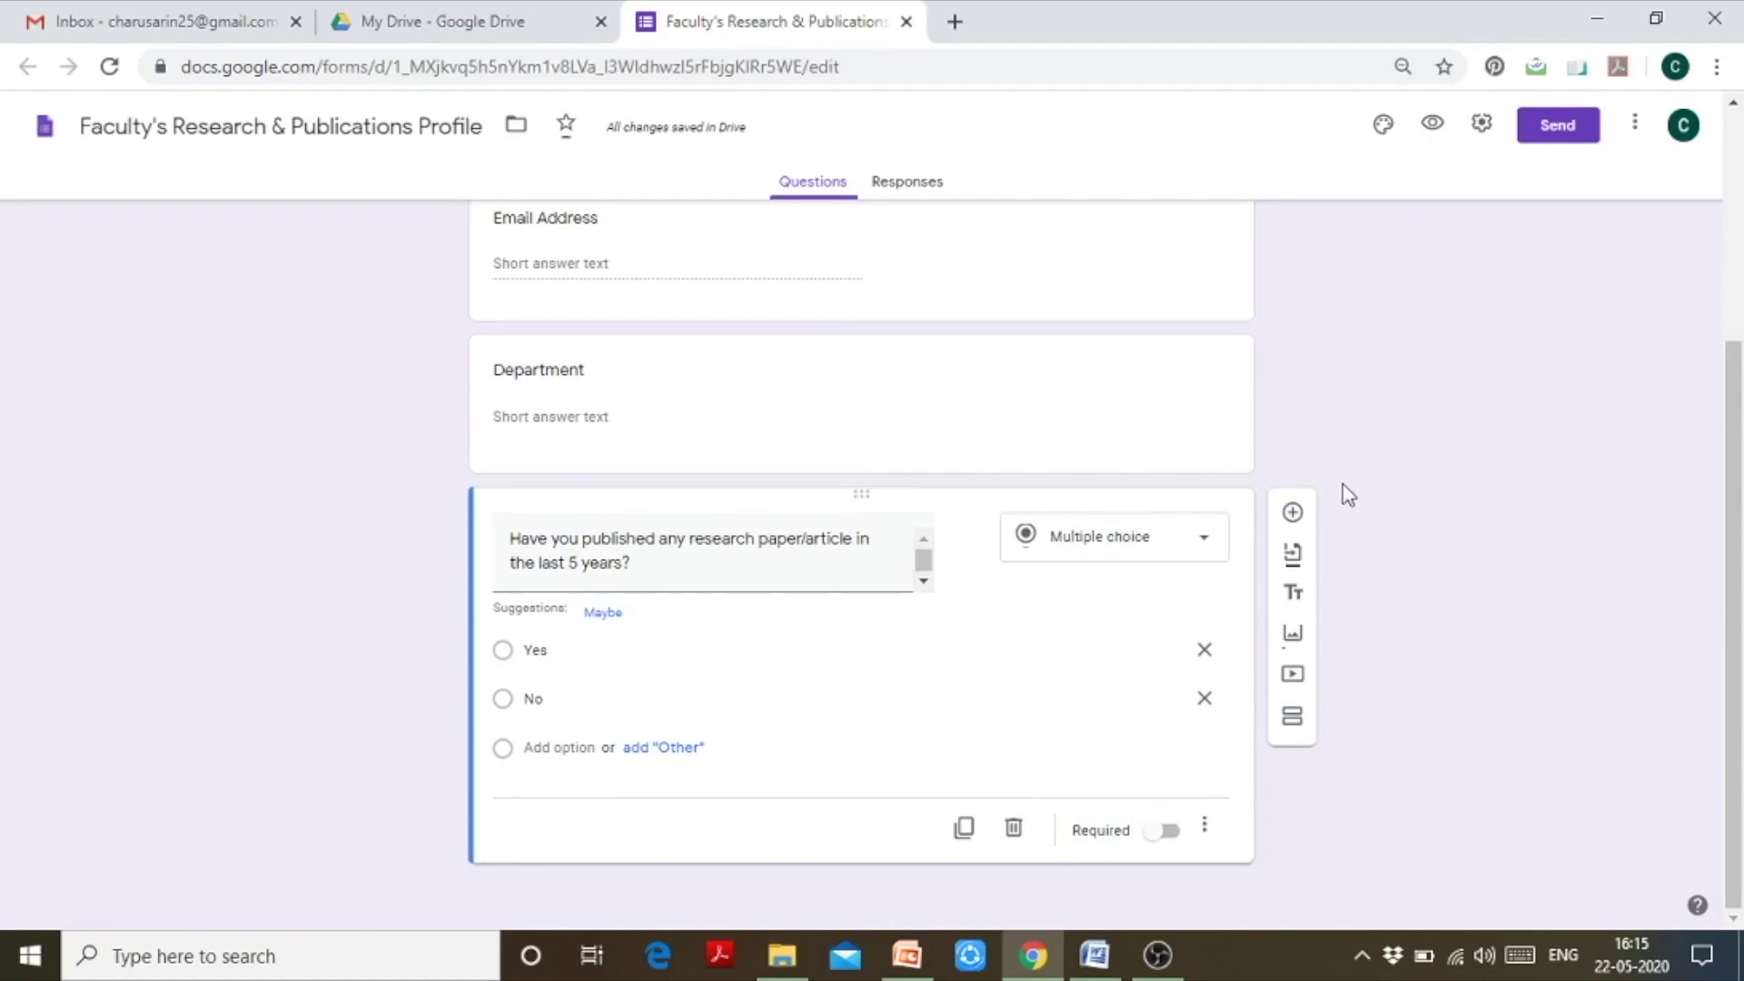
Add the question 'Whether the paper/article is published in a referred journal?'.
left_click(1294, 514)
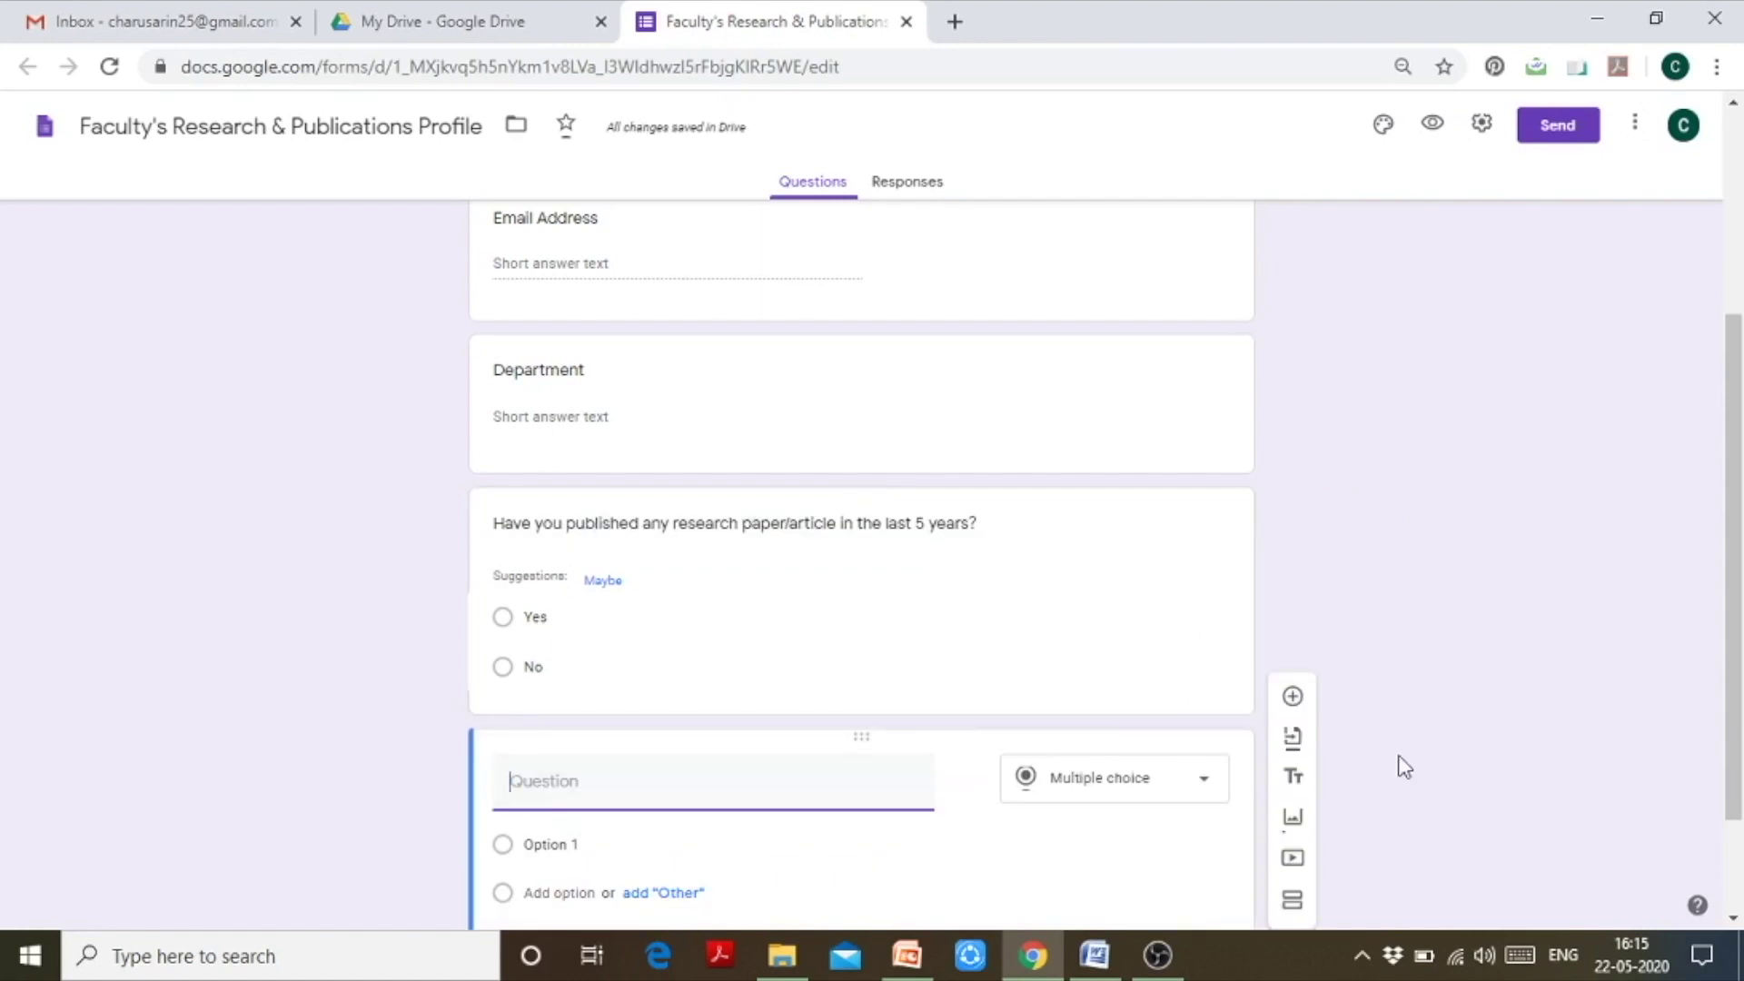
type("Whether the art")
key("BackSpace")
key("BackSpace")
key("BackSpace")
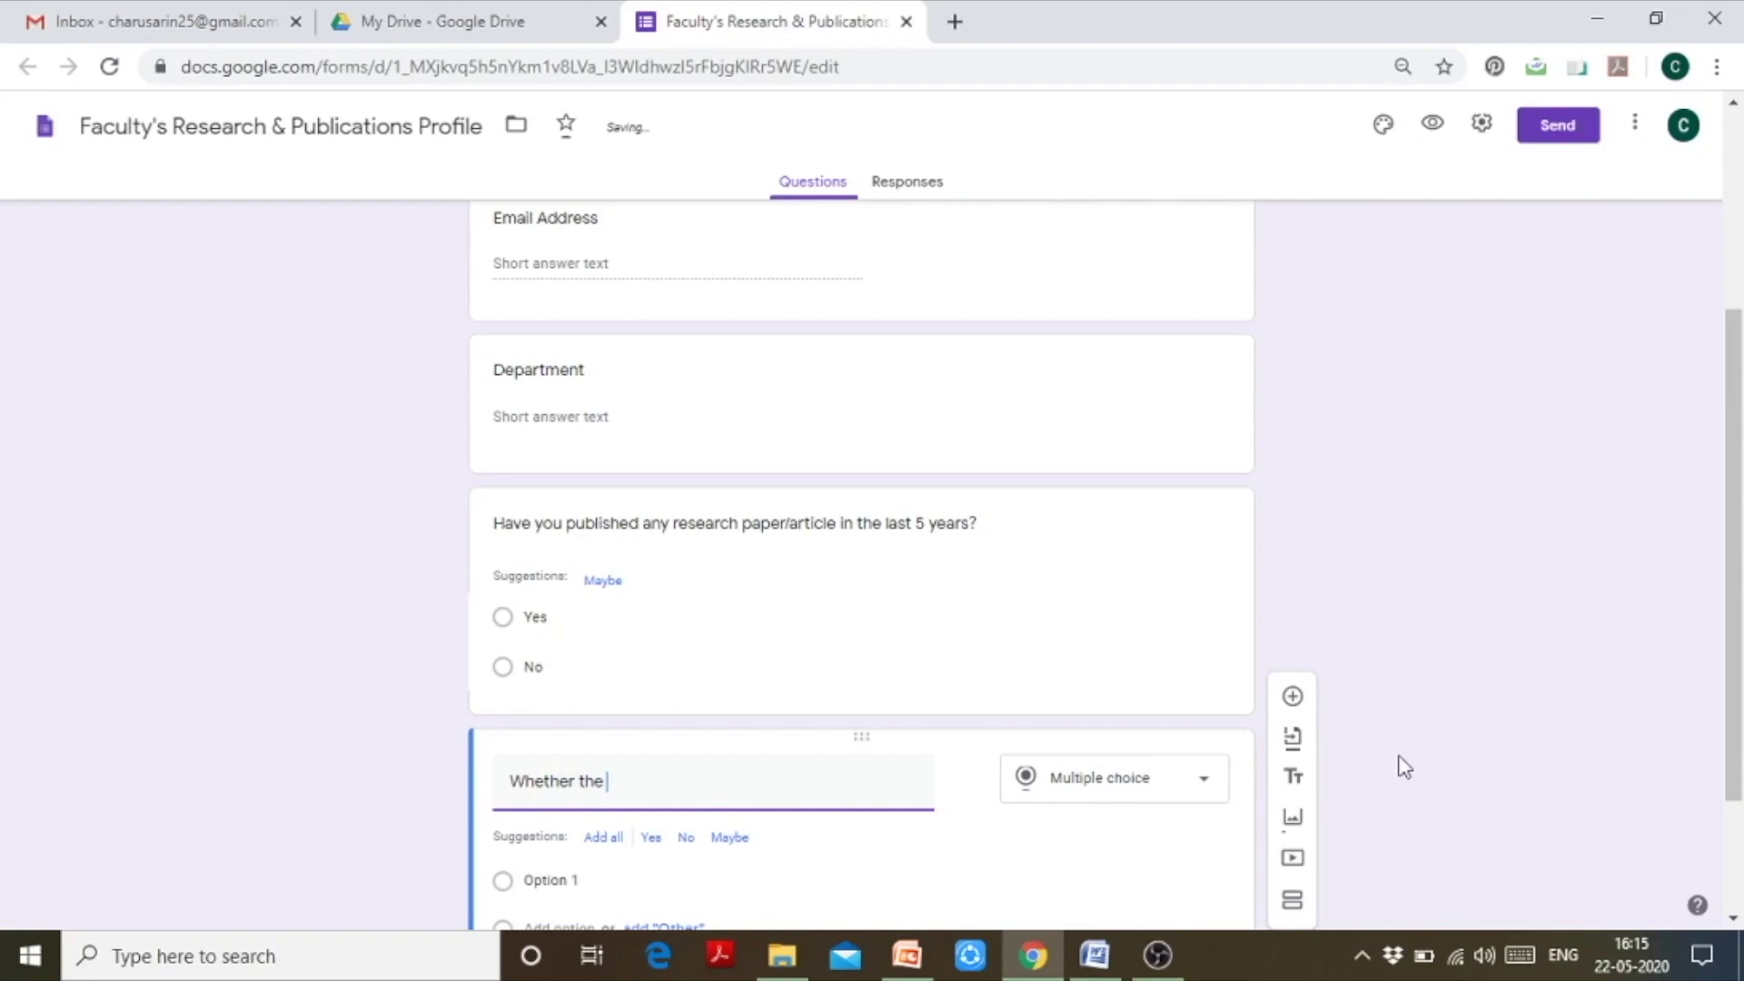
type("paper")
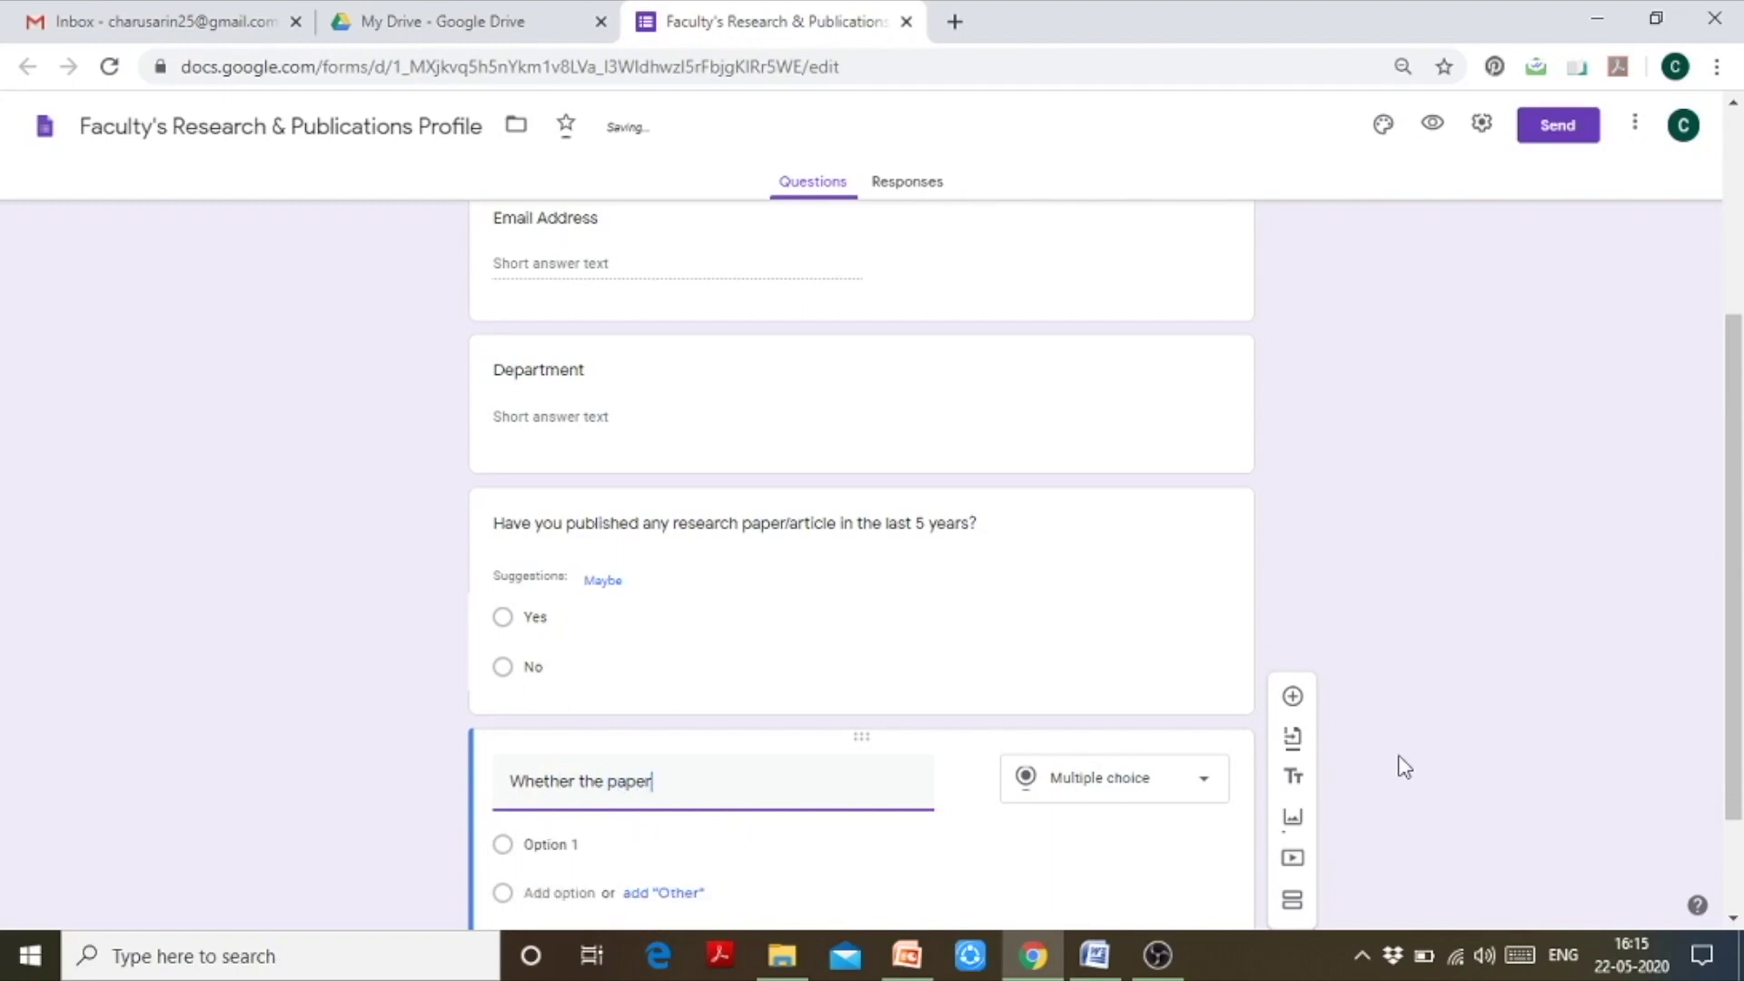
type("/article")
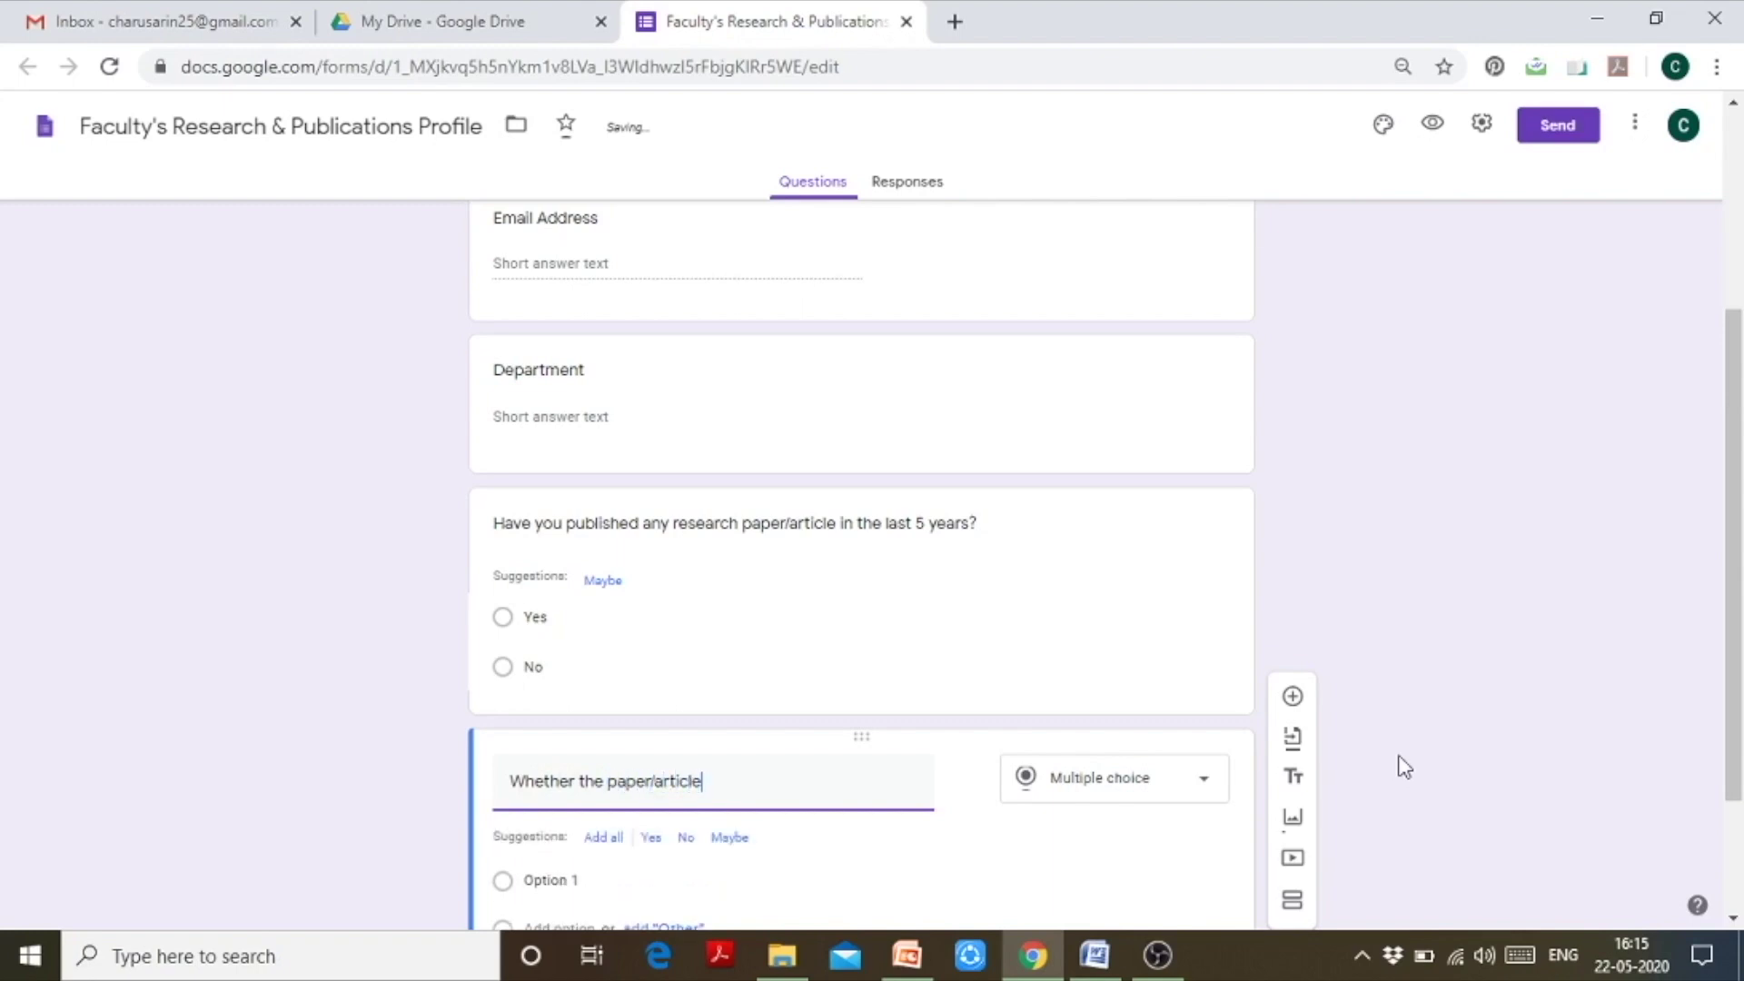
type(" is published ")
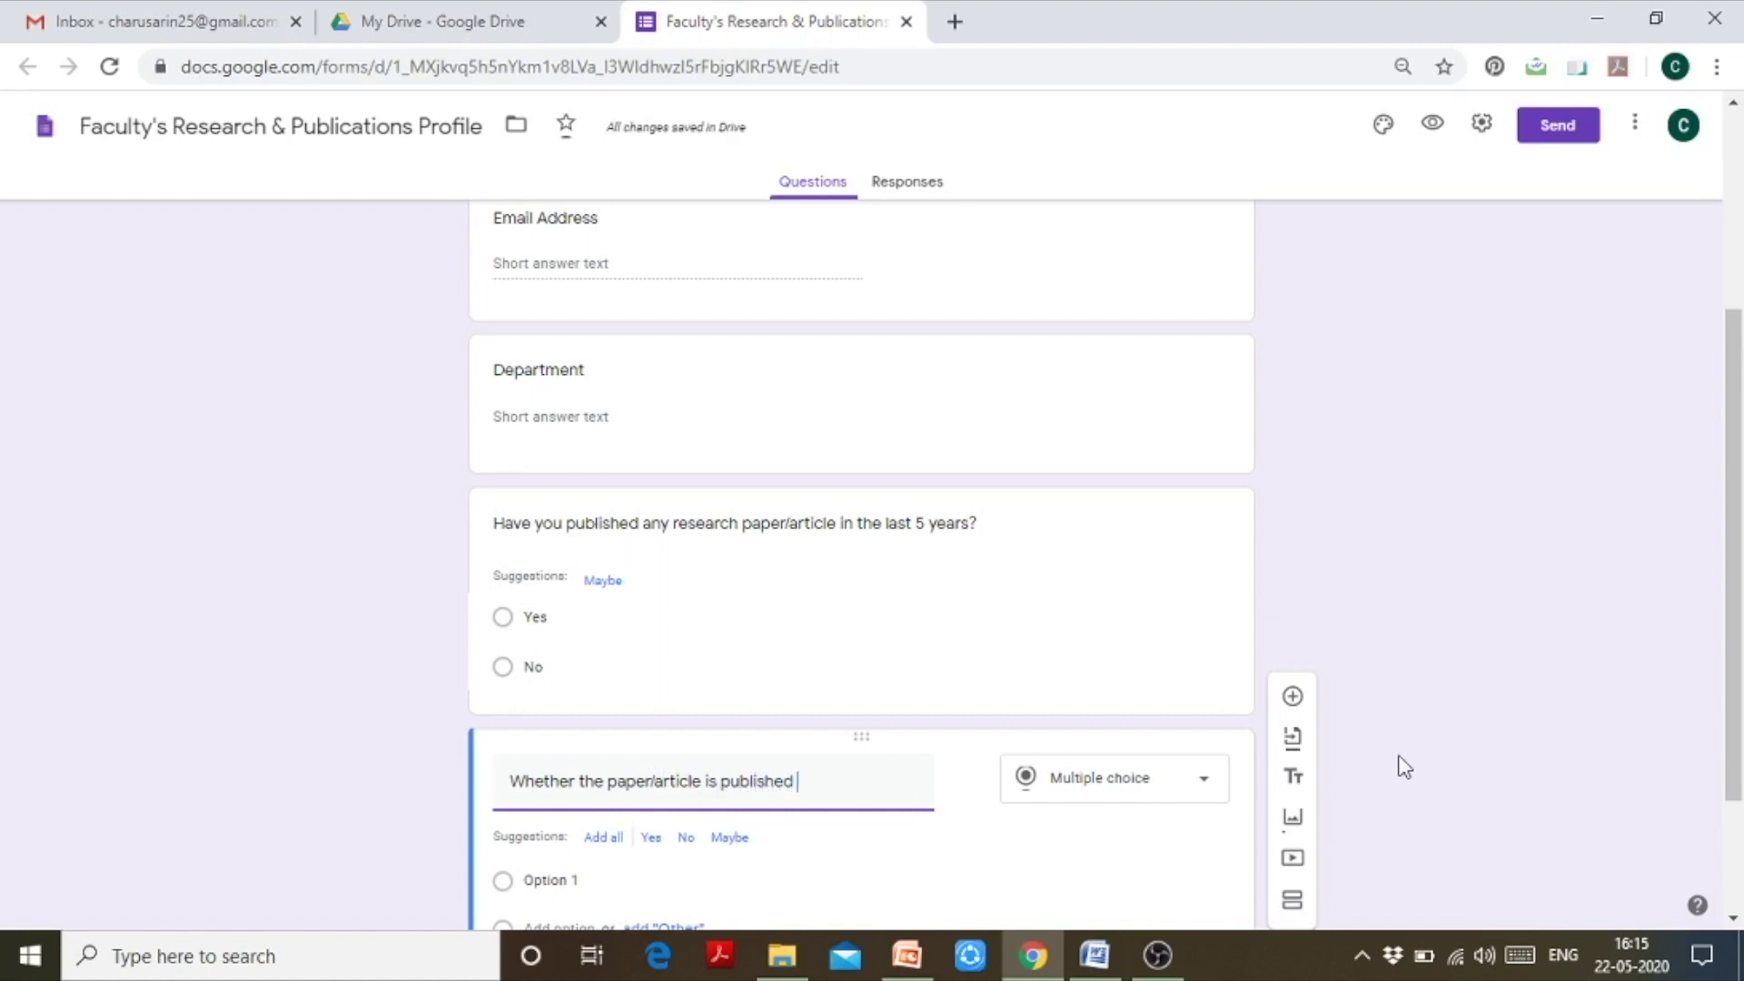
type("in a ref")
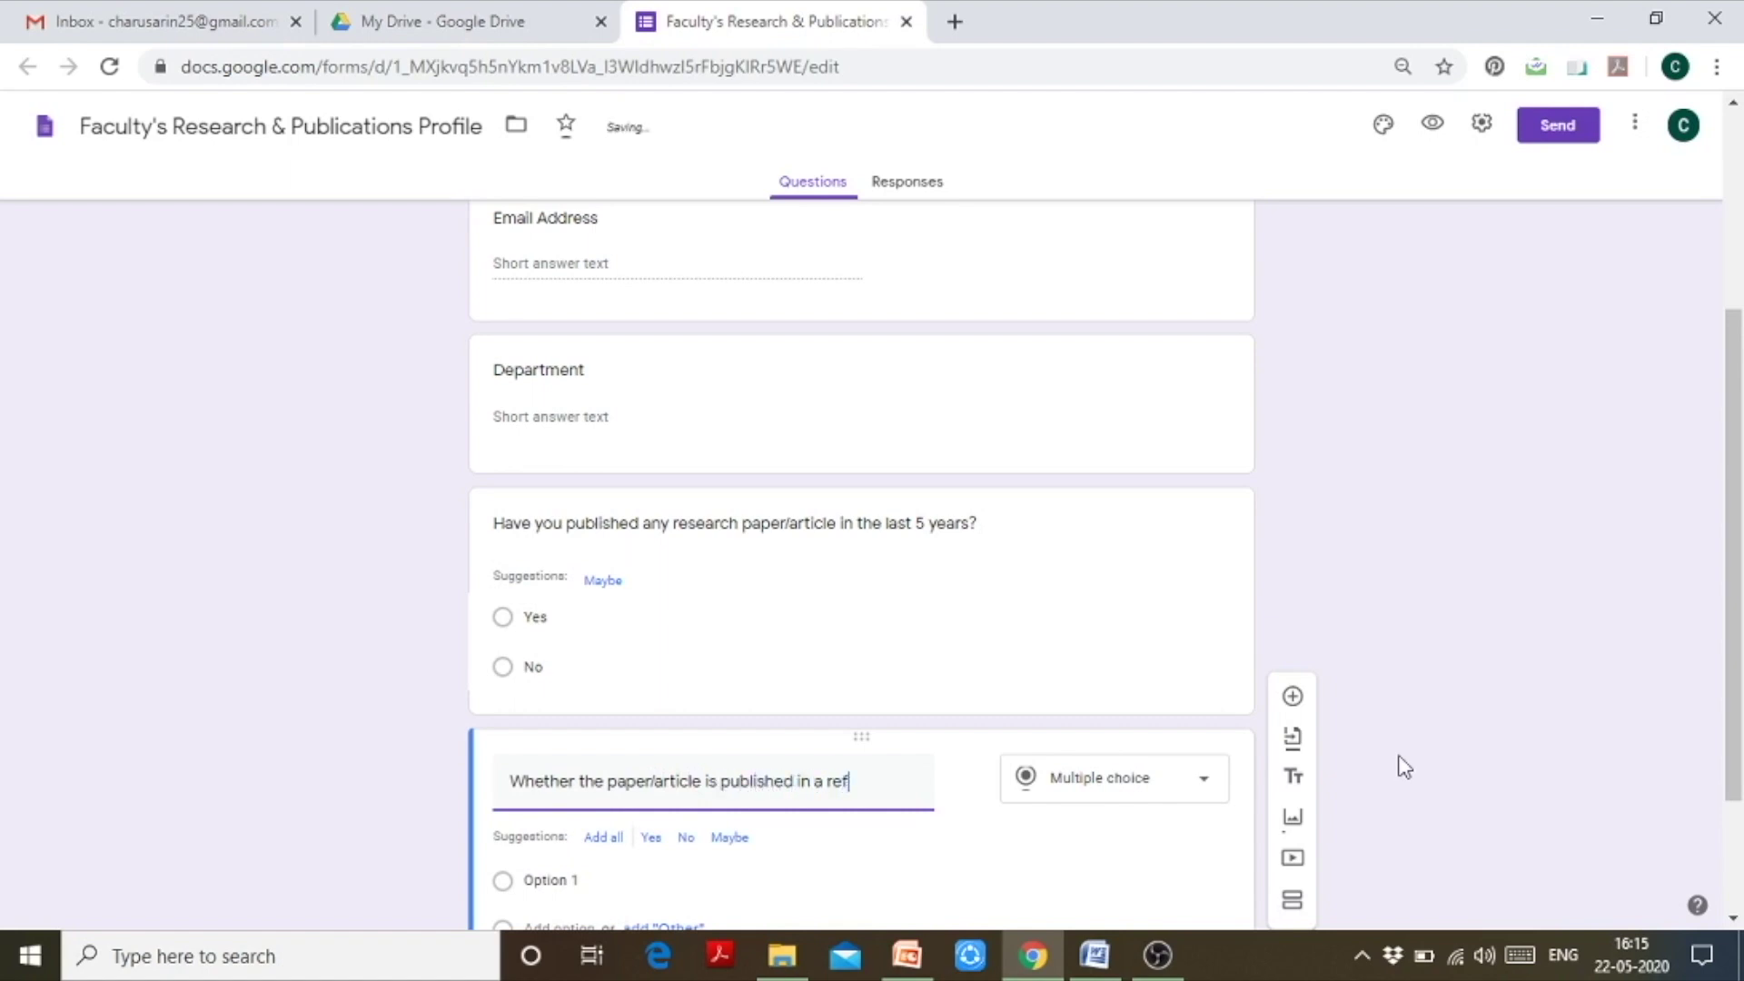
type("erred journal?")
Add Yes, No and Maybe as the journal question's options.
left_click_drag(1733, 626, 1731, 786)
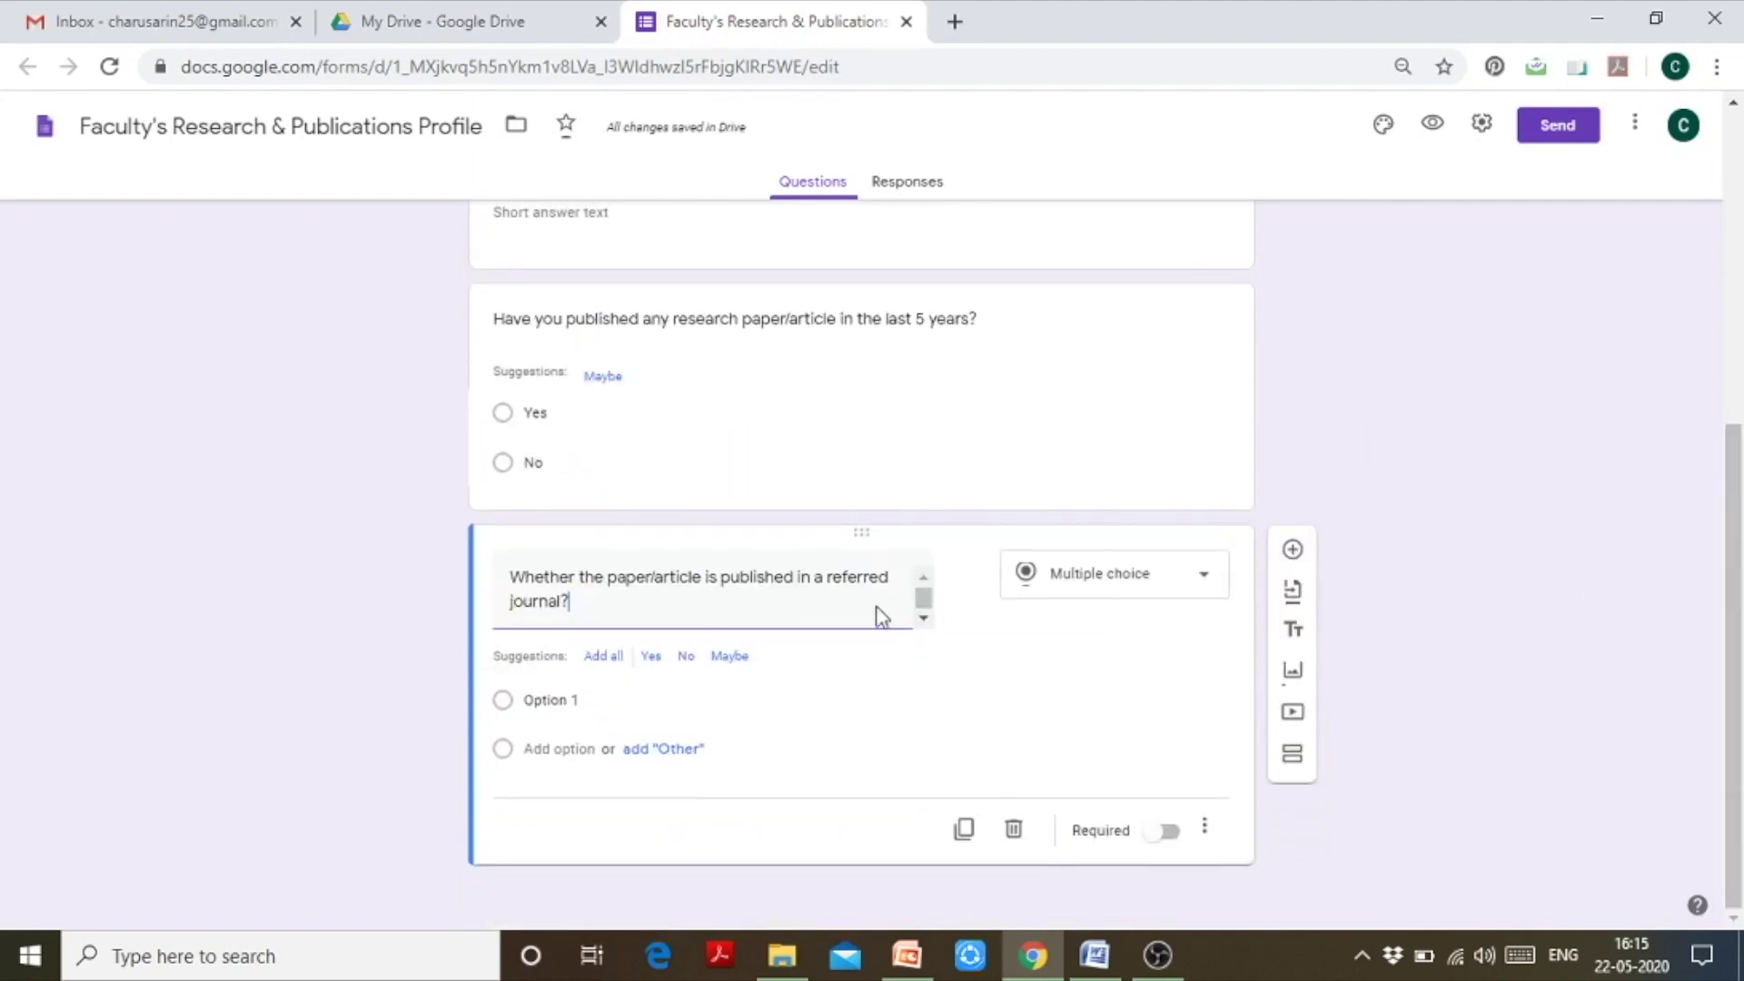
left_click(604, 656)
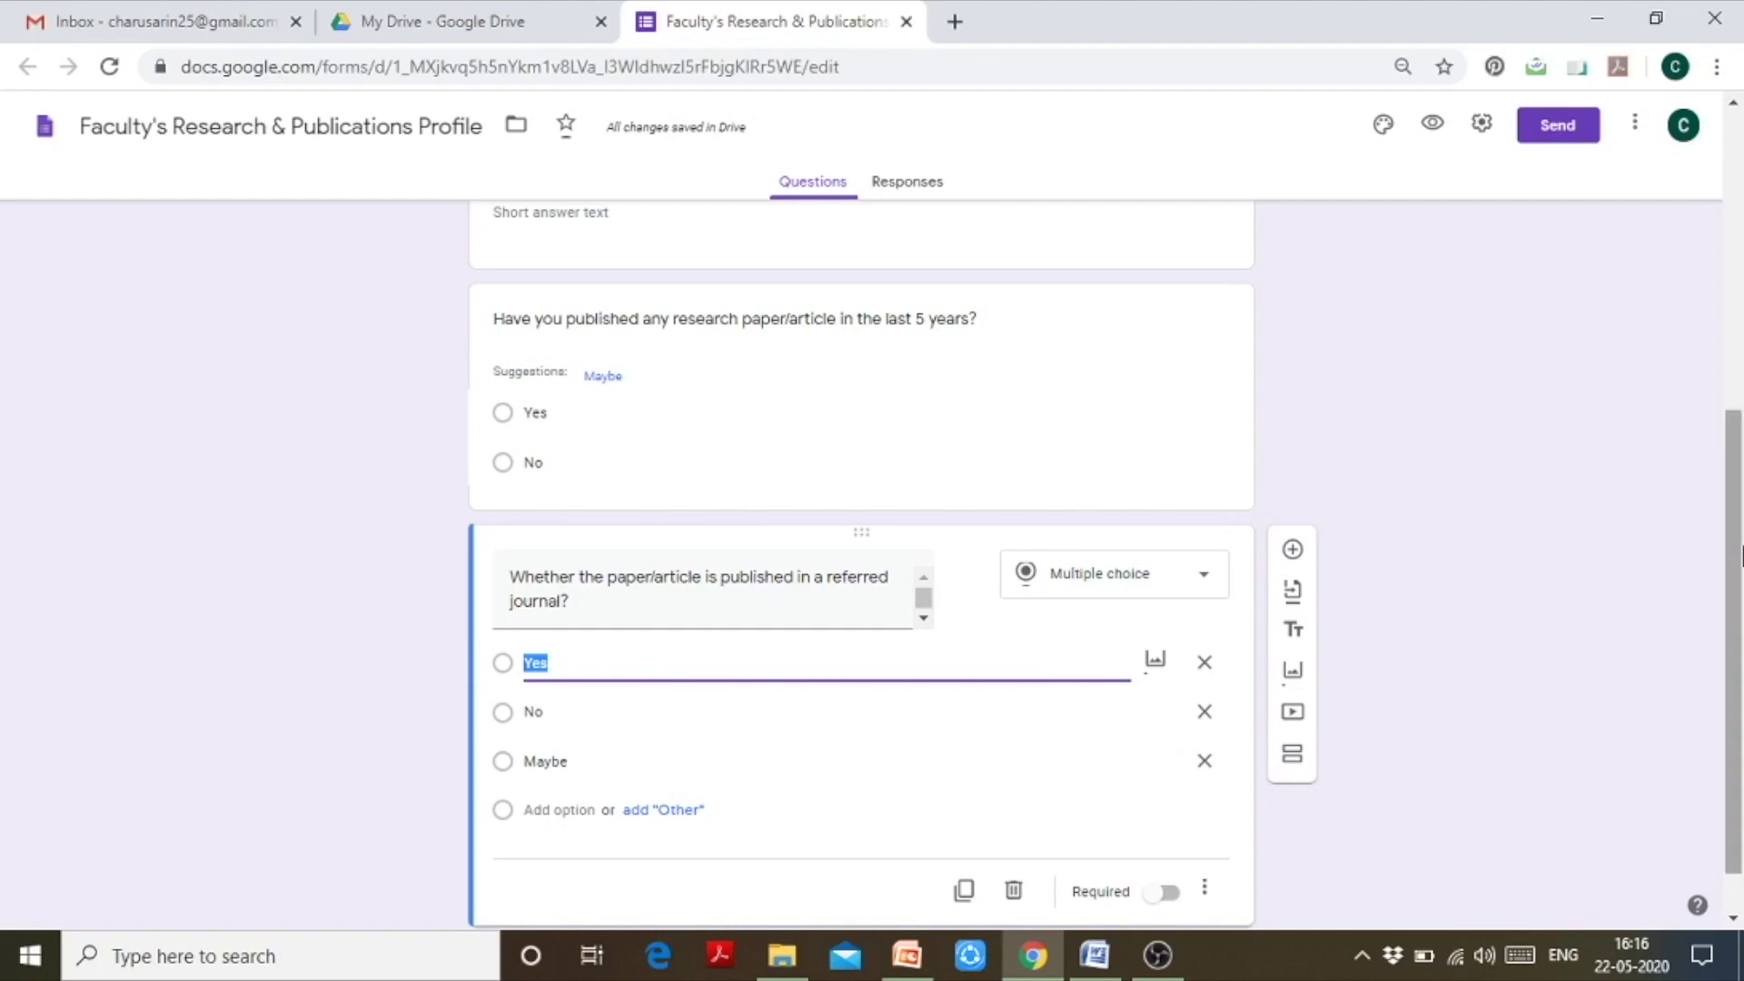
scroll(1739, 549, "down", 1)
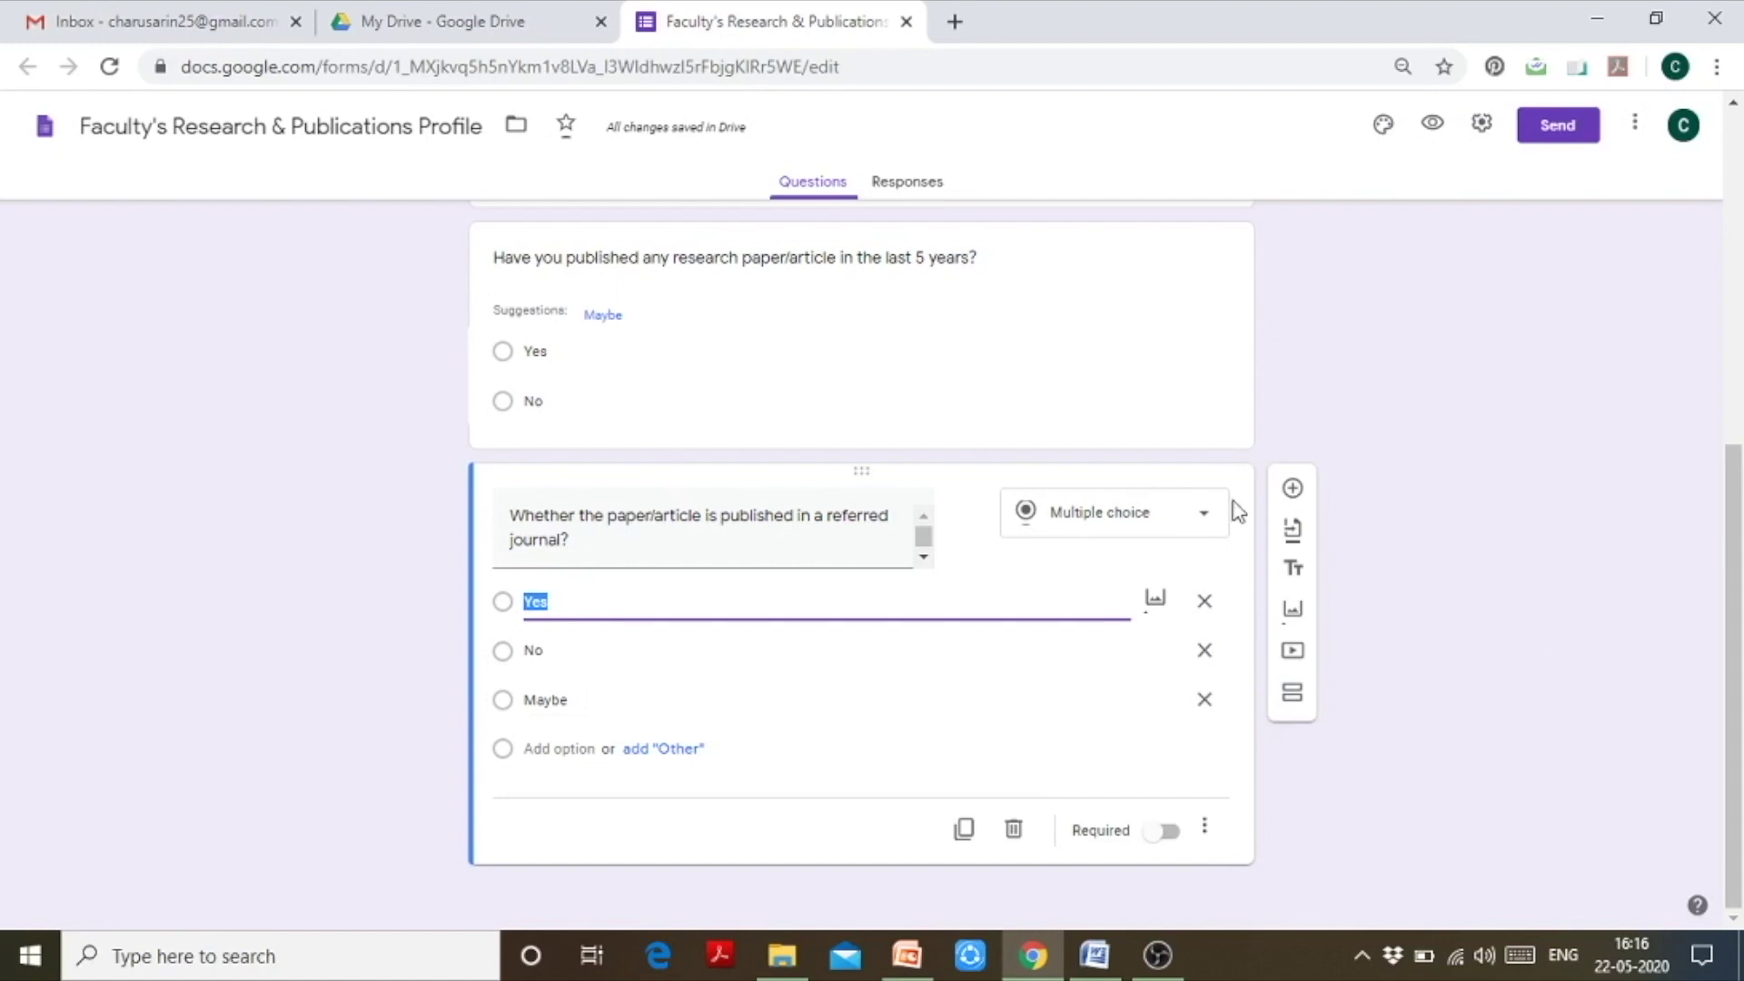
left_click(1293, 491)
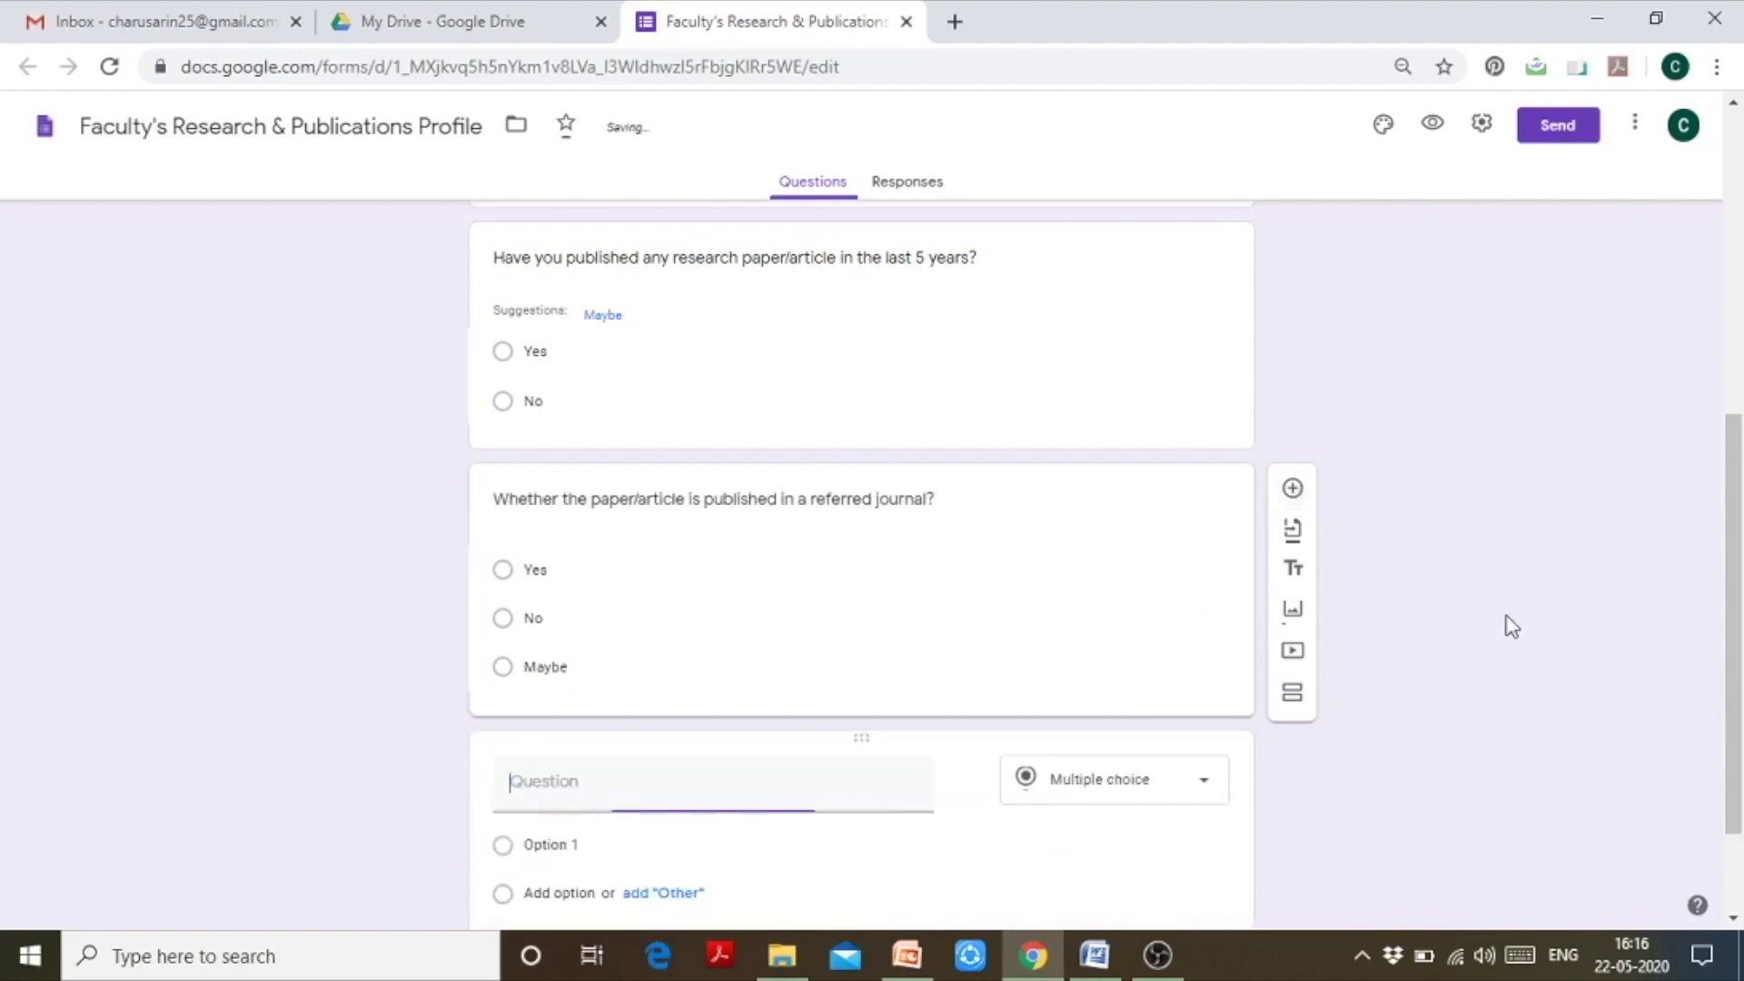
Add 'List the title of your paper(s)' as a Paragraph question.
type("List the t")
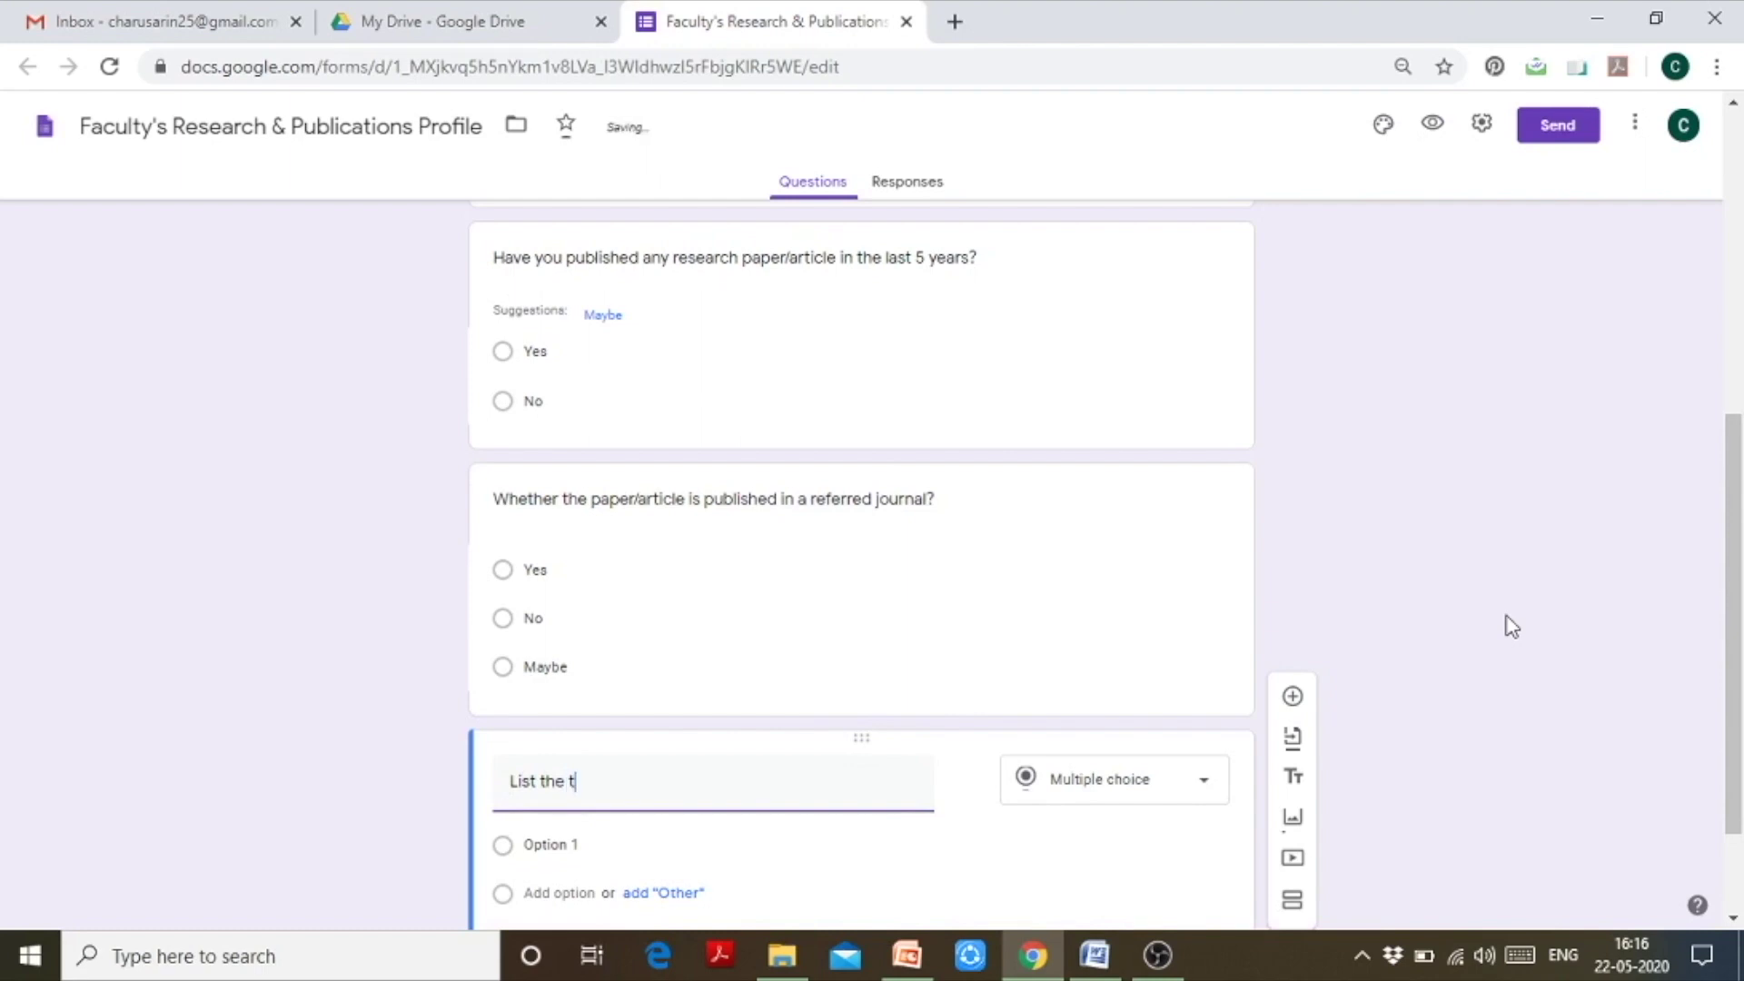
type("itle of your ")
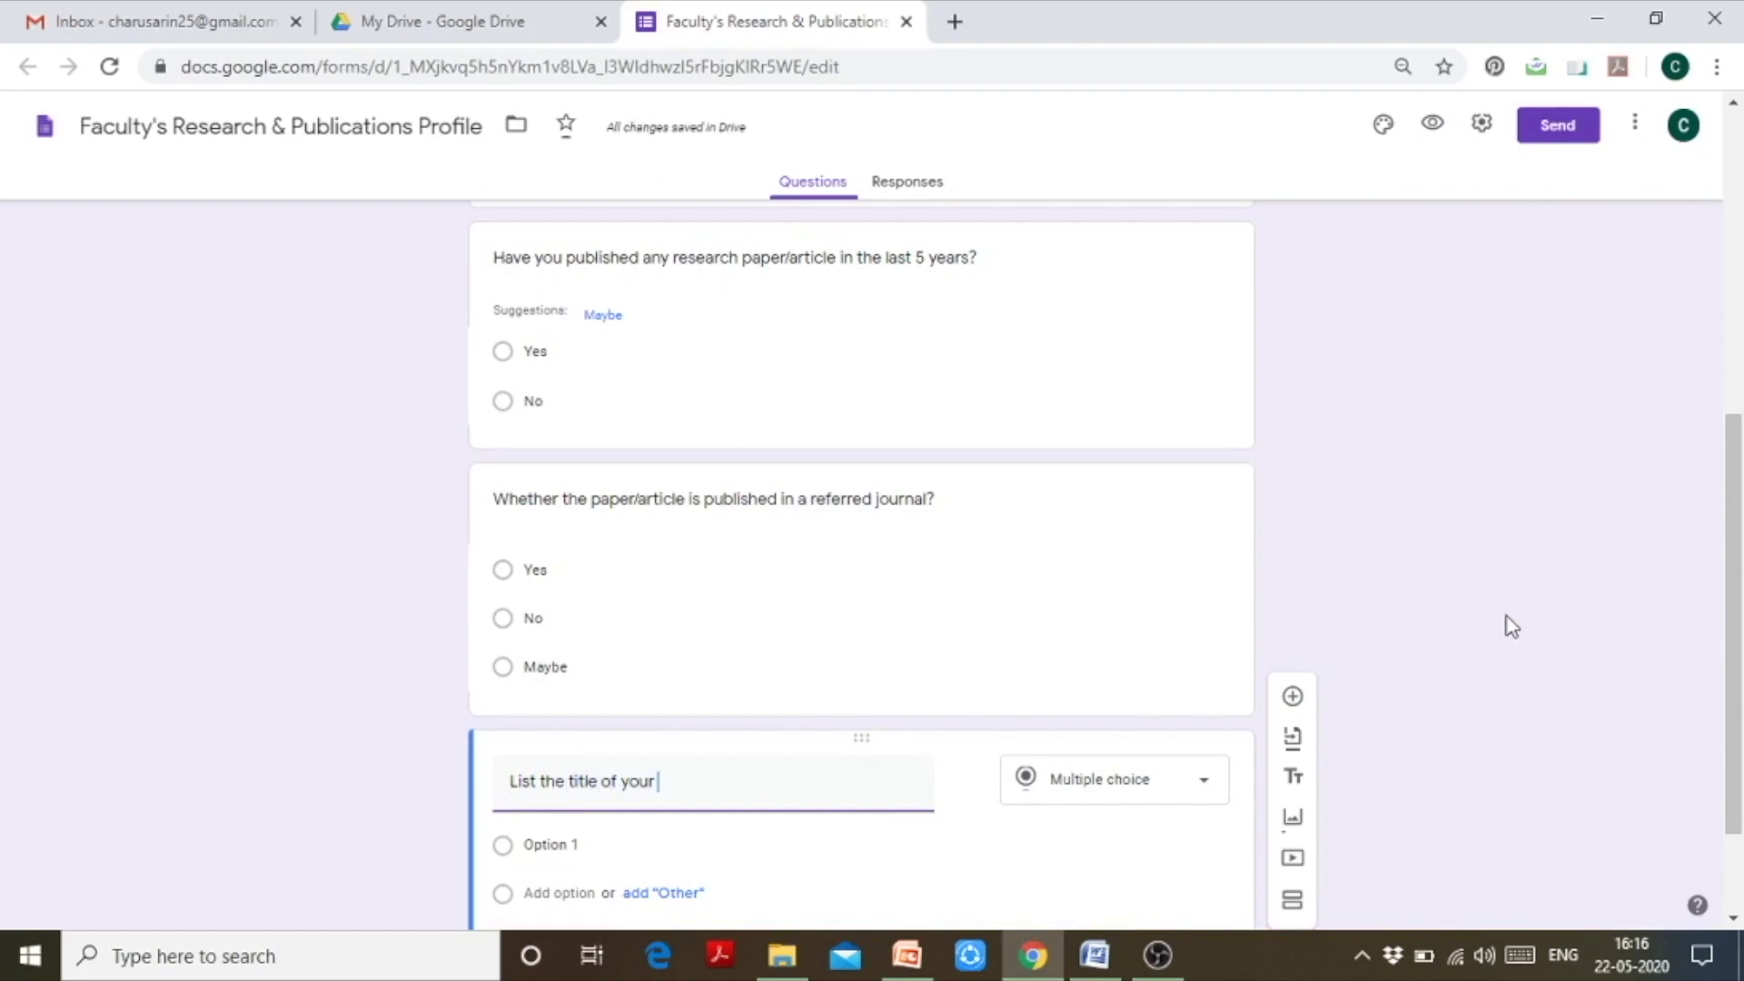
type("paper")
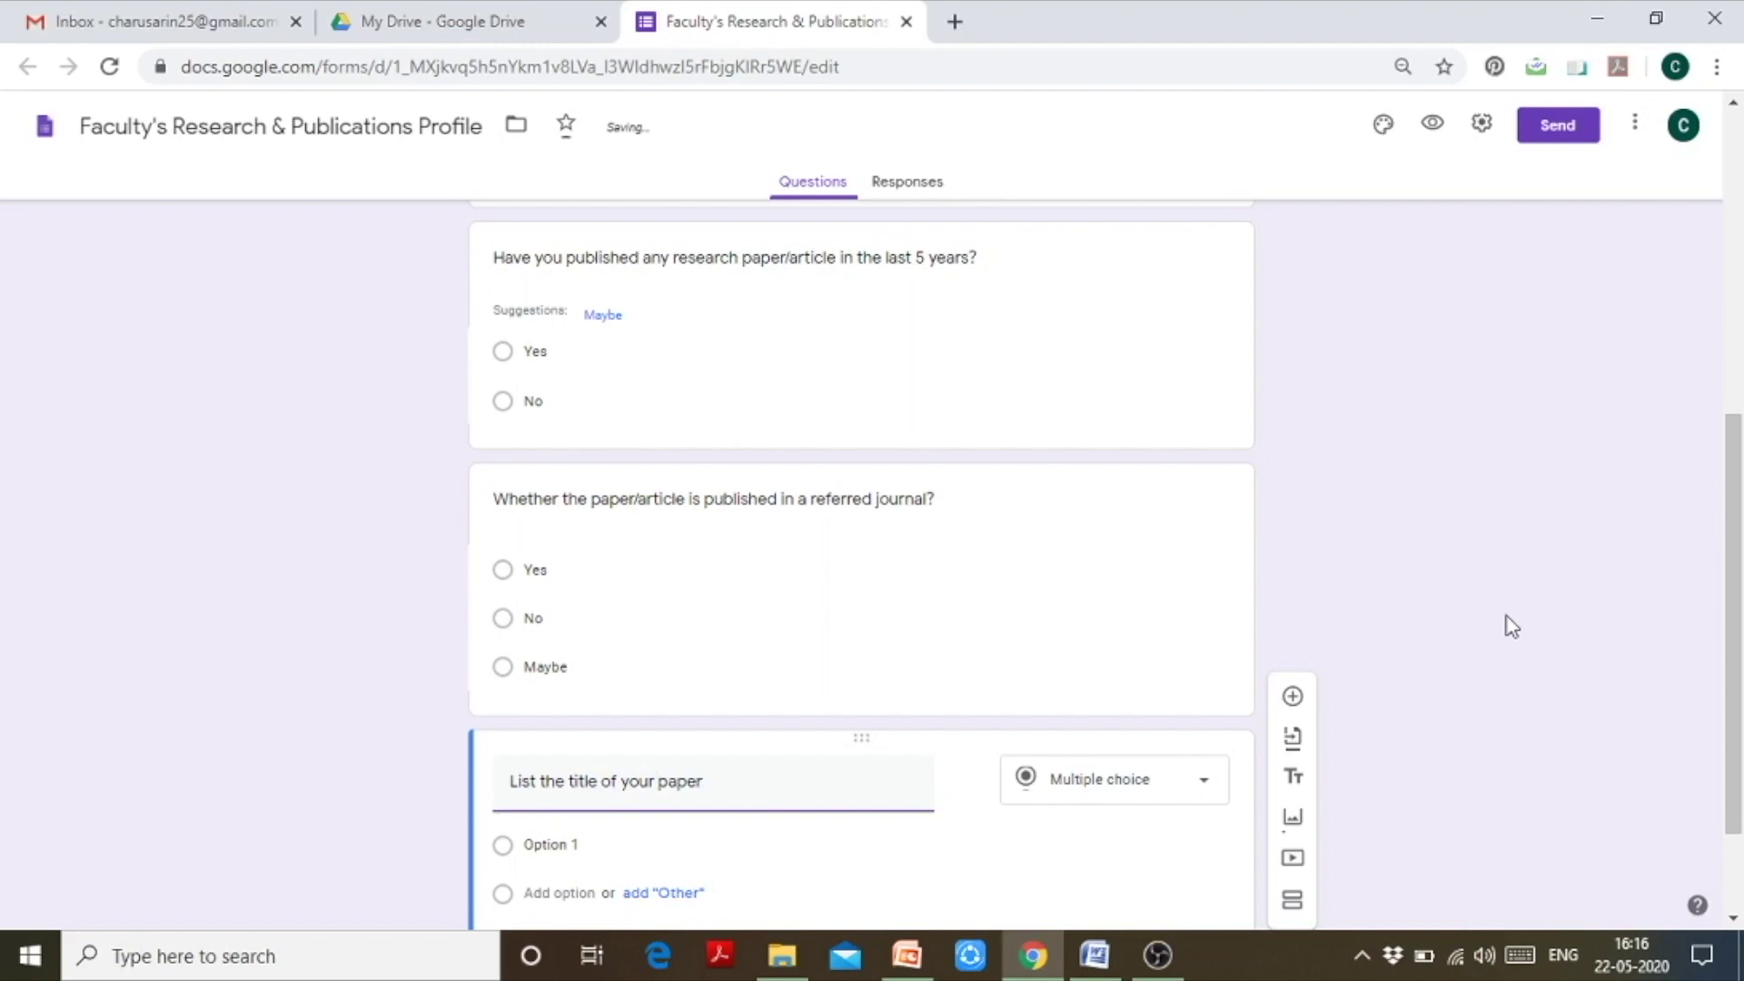
type("(s)")
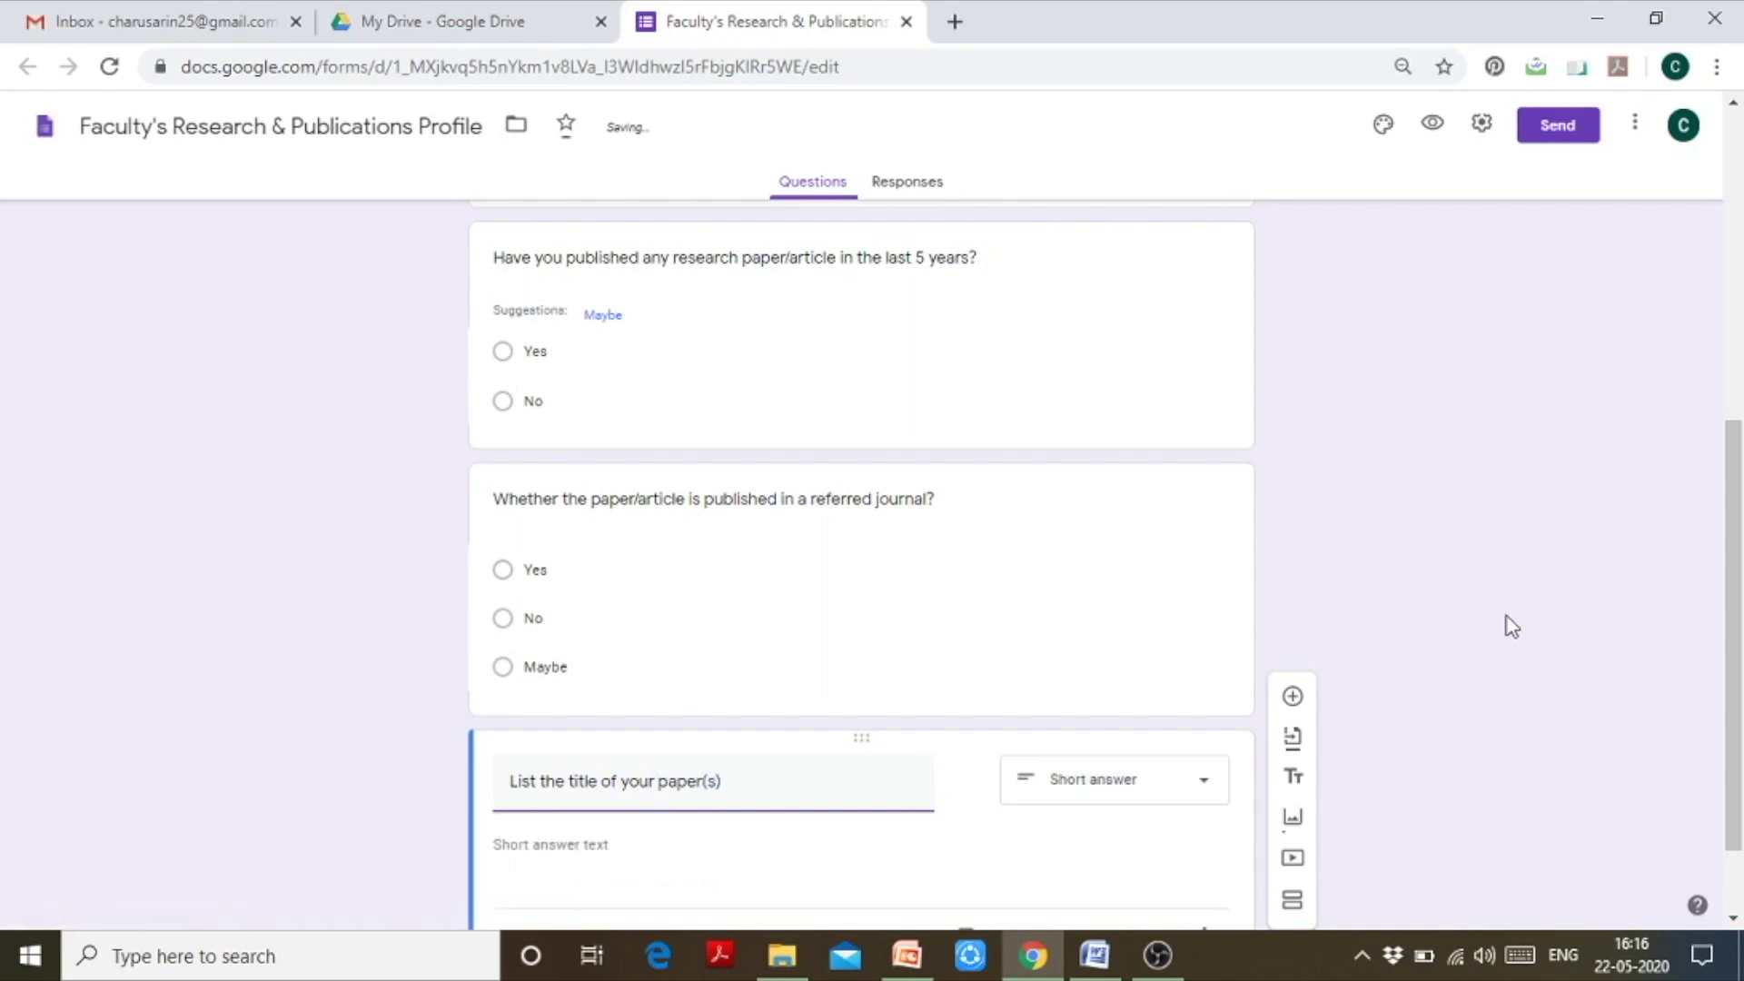
scroll(1739, 627, "down", 2)
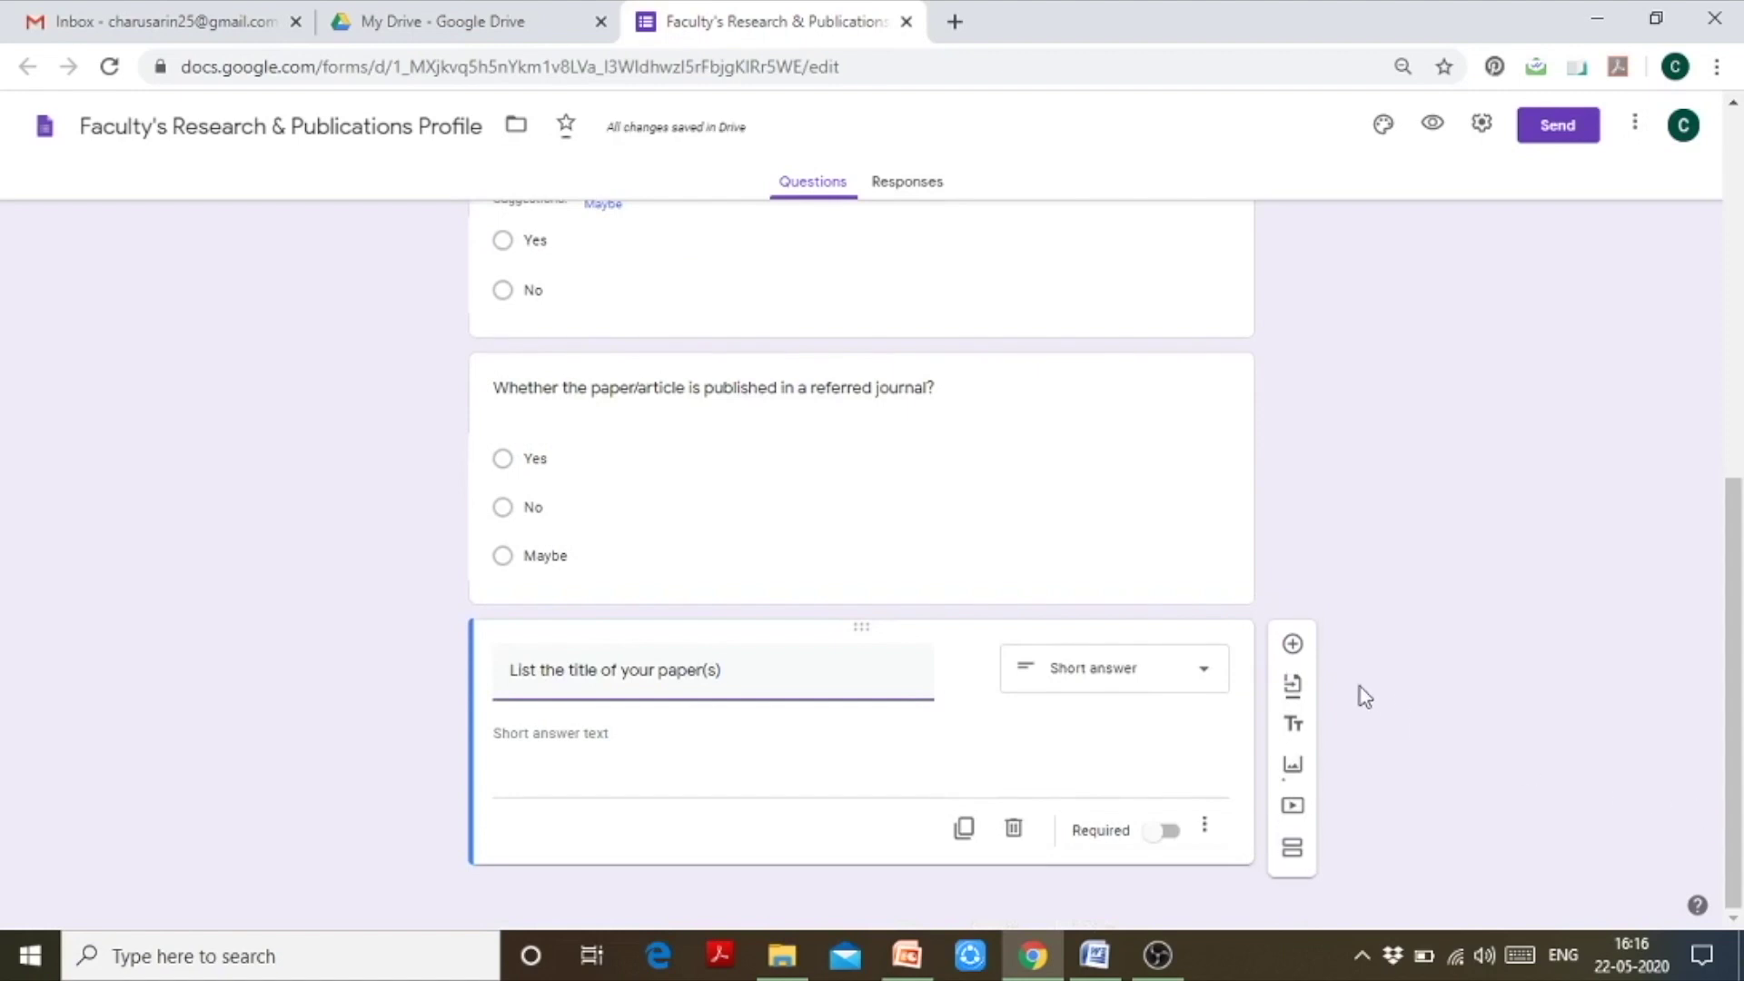
left_click(1208, 680)
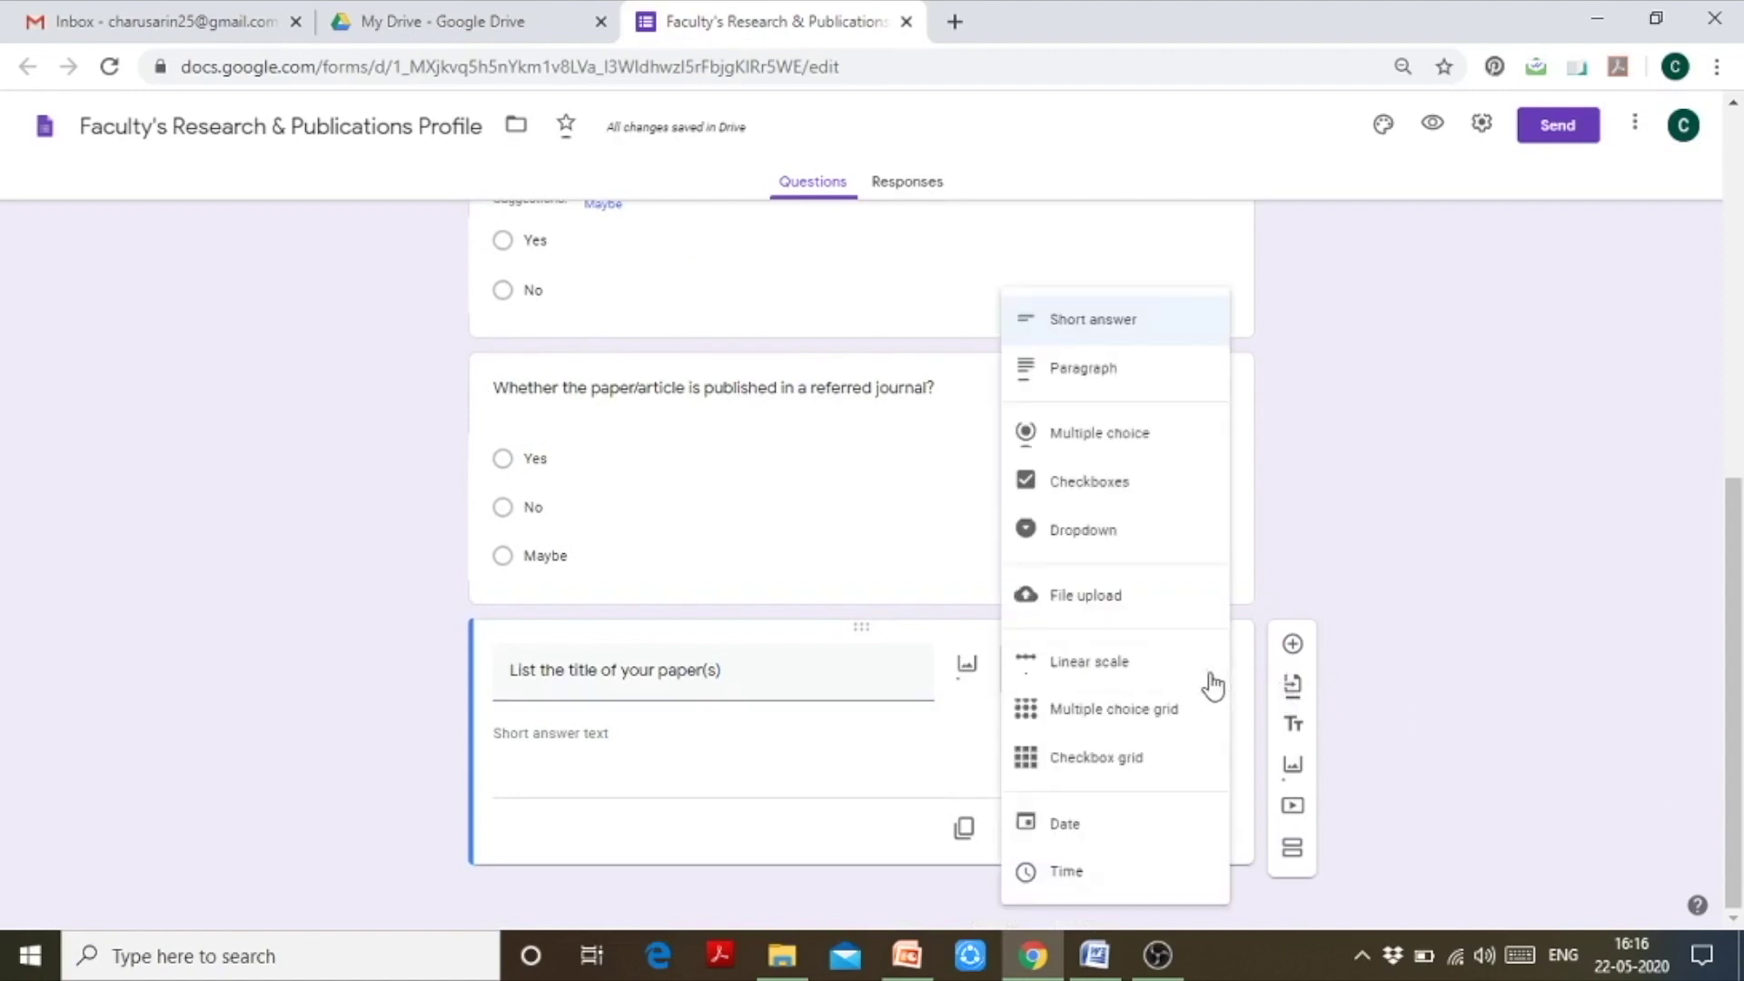
left_click(1149, 372)
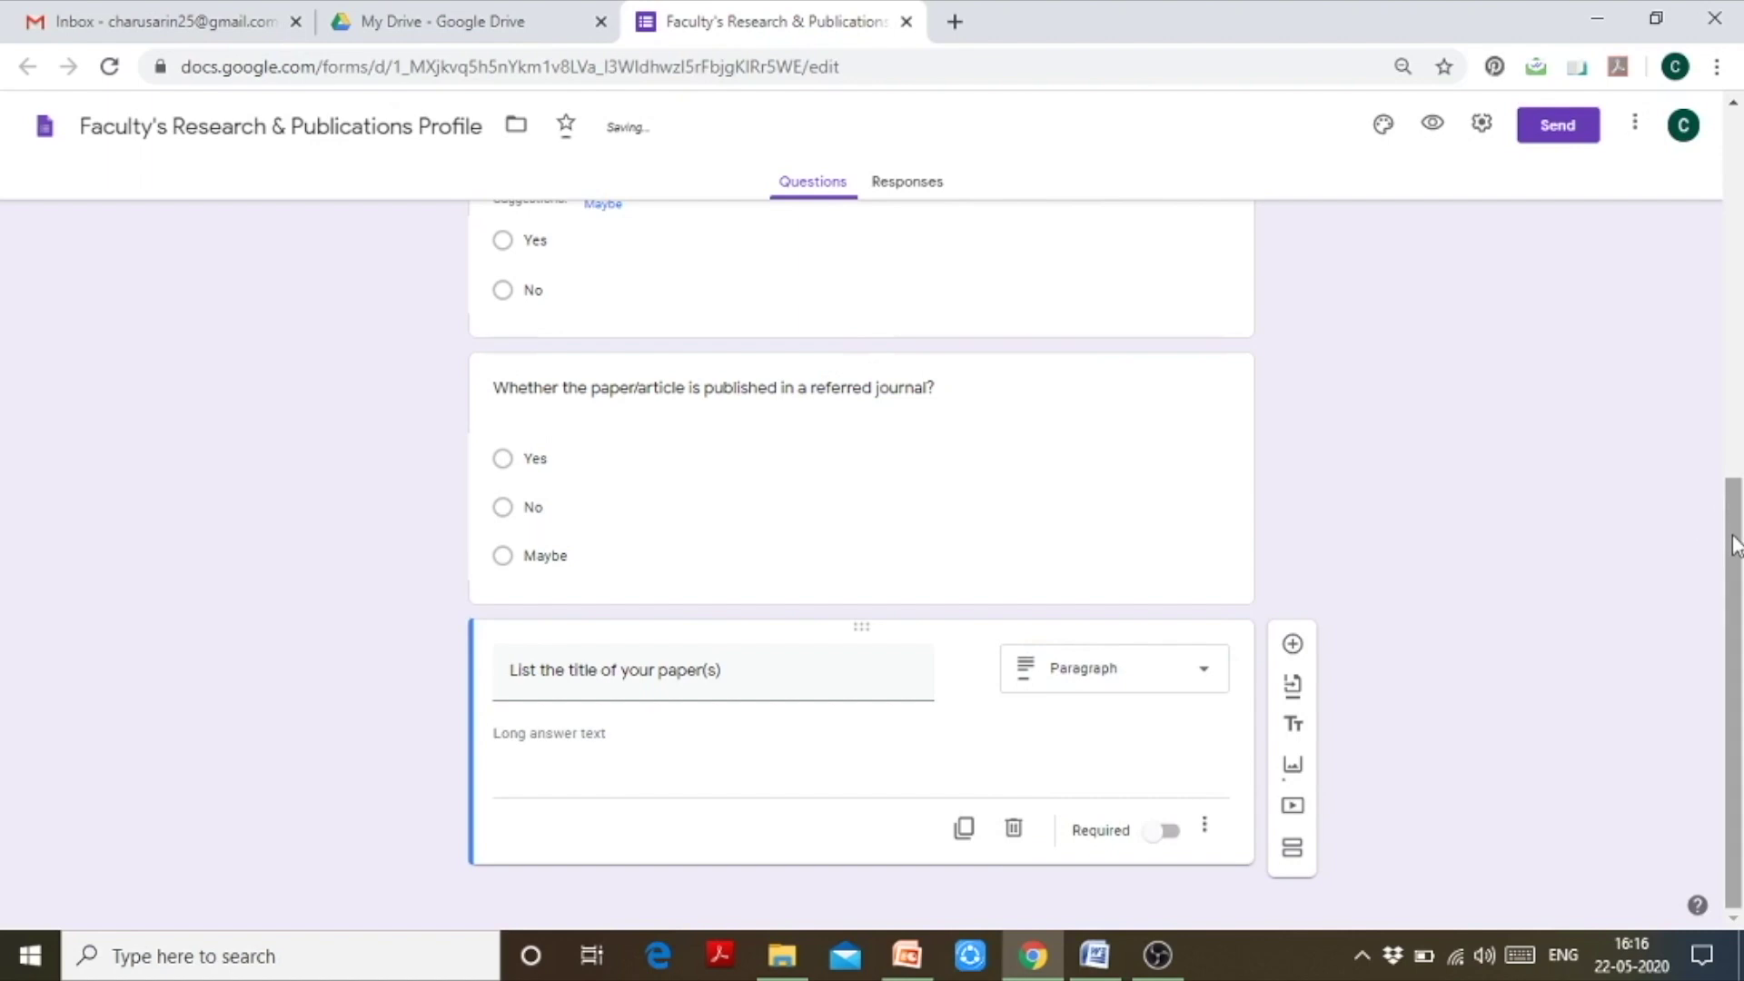
left_click(1178, 696)
left_click(1157, 389)
left_click_drag(1738, 803, 1728, 335)
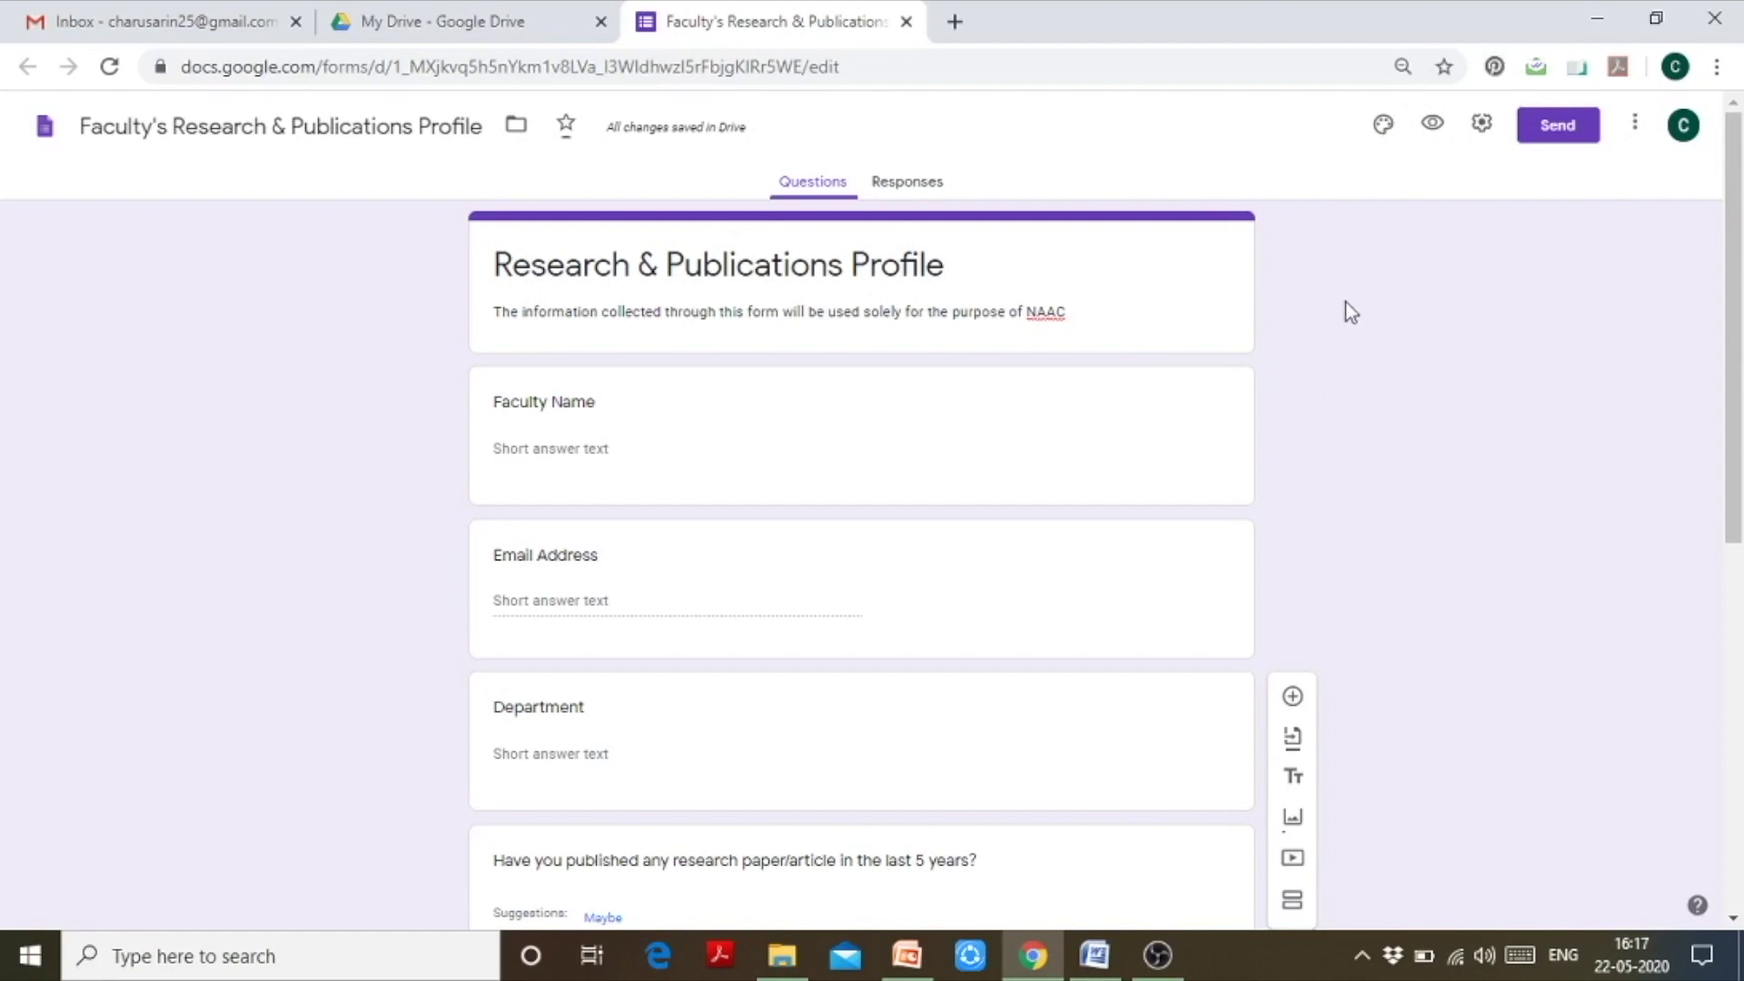
Open the form's preview in a new tab.
left_click(1433, 143)
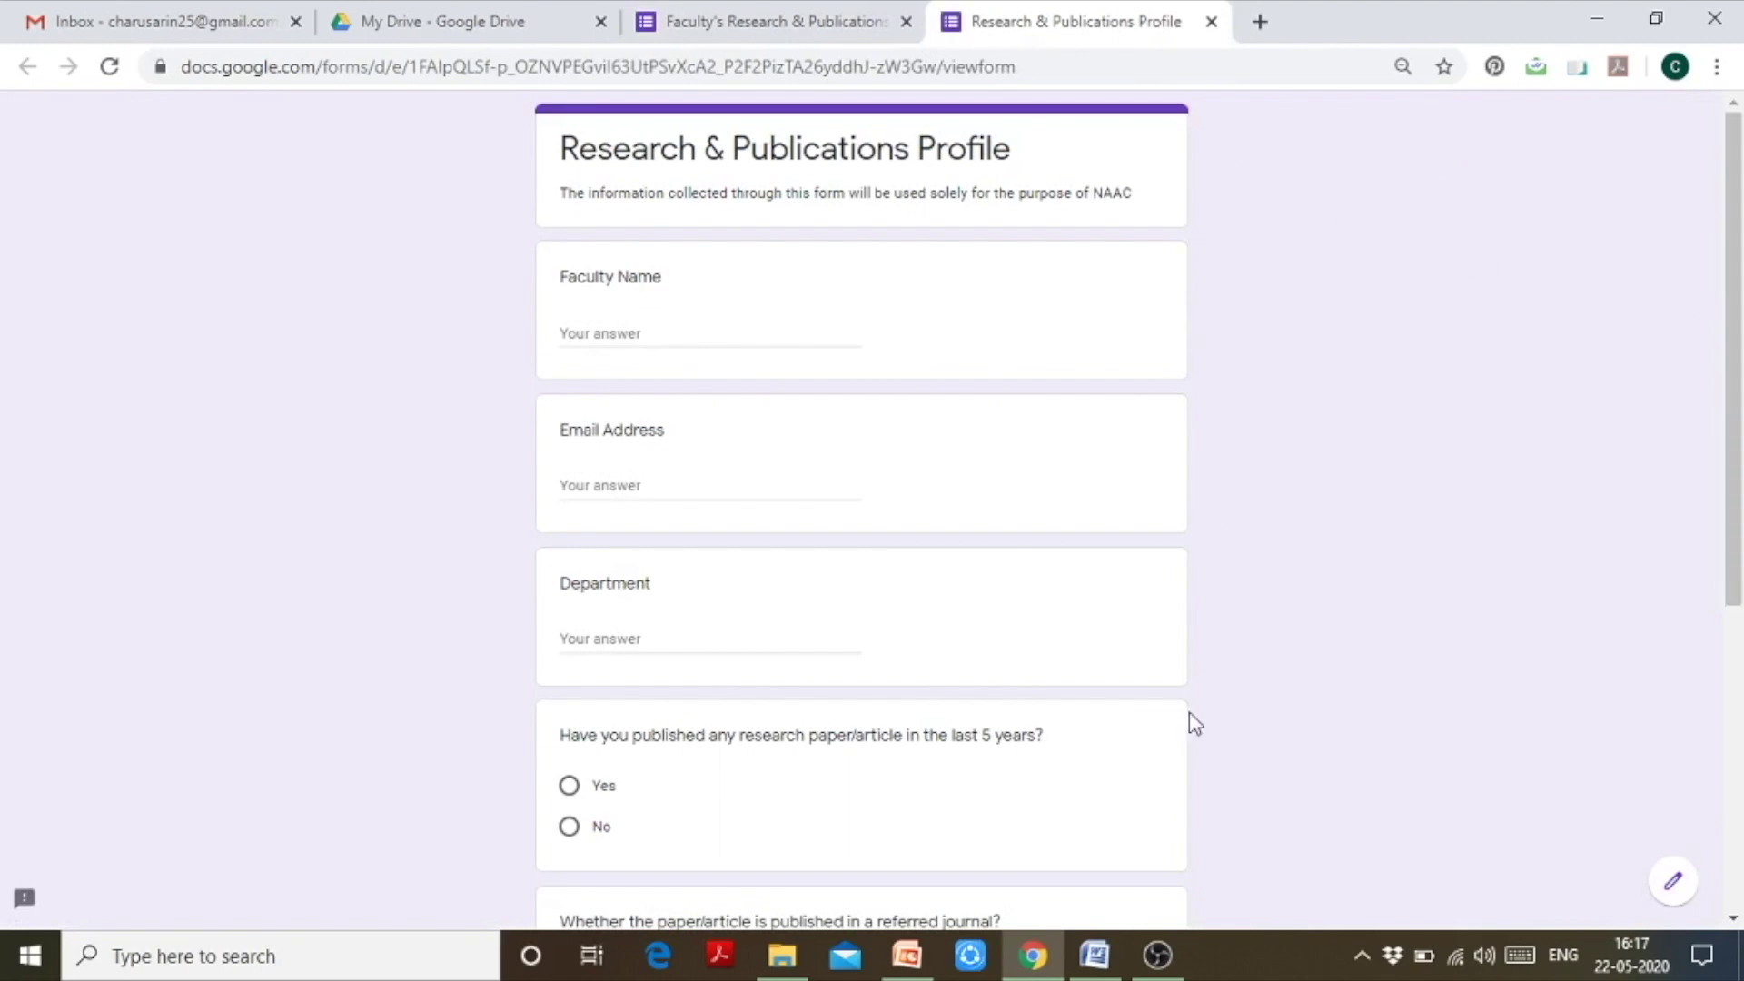
left_click_drag(1737, 218, 1719, 650)
left_click_drag(1733, 556, 1732, 255)
Fill in a faculty name, an e-mail address and Department 'Economics'.
left_click(768, 329)
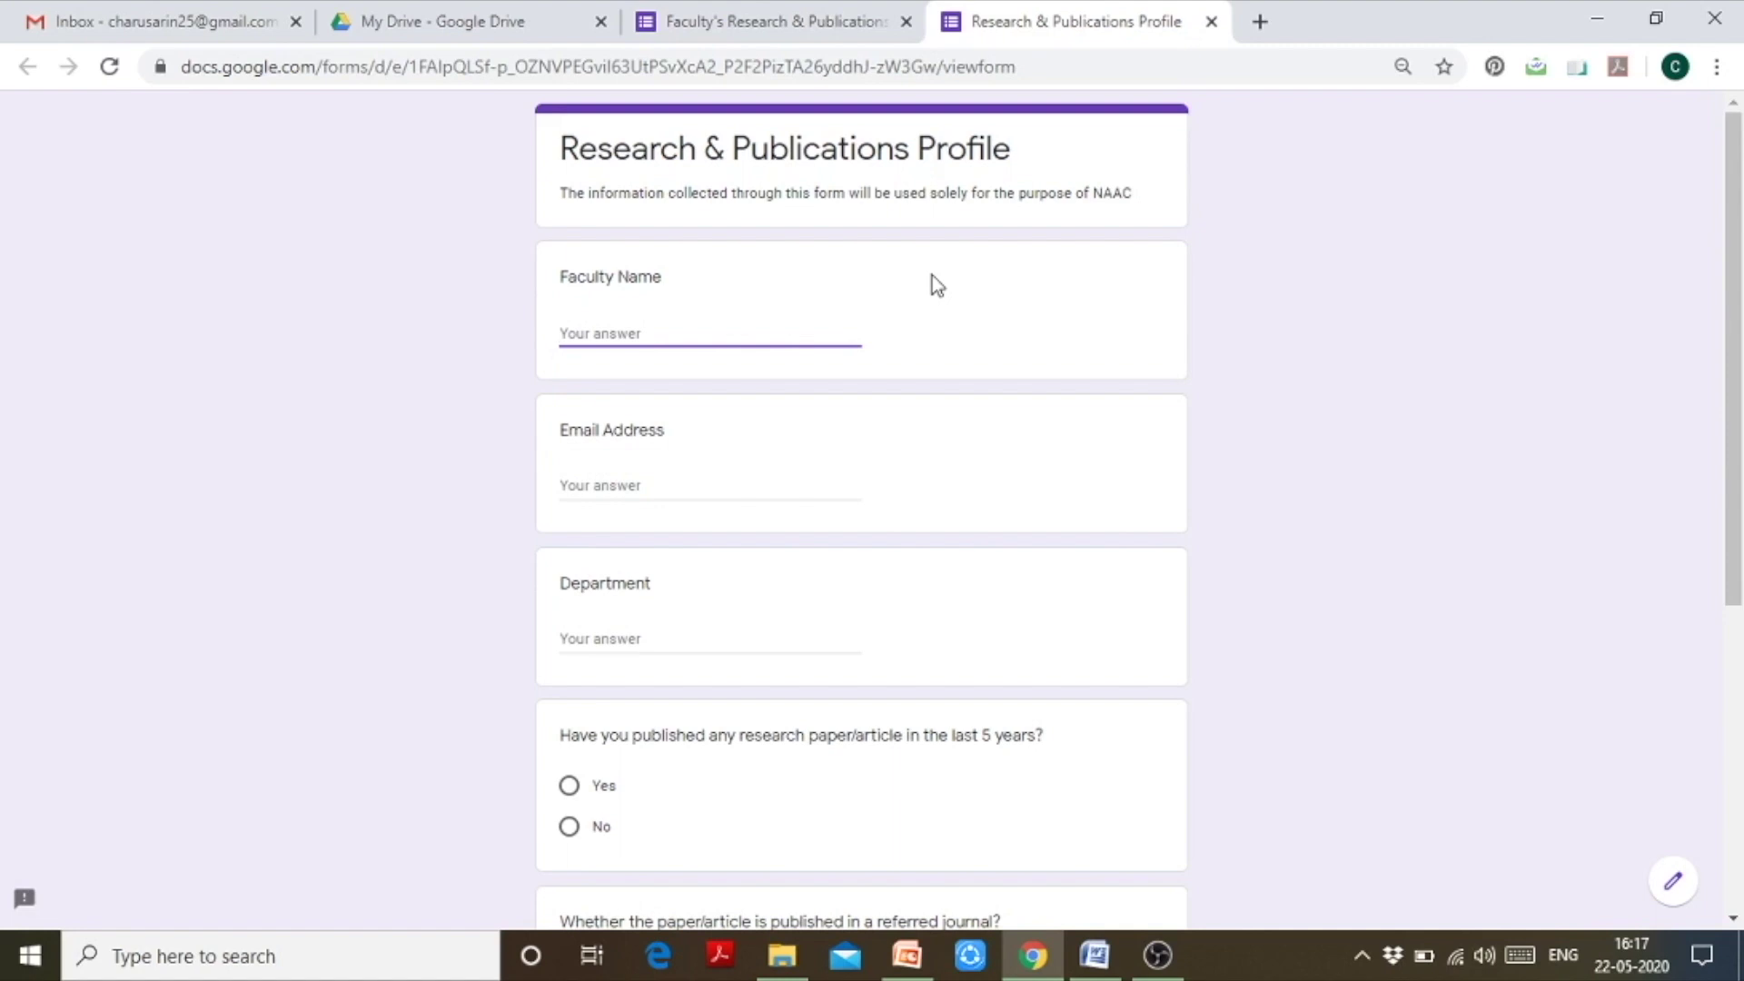
left_click(634, 482)
type("xyz@gmail.com")
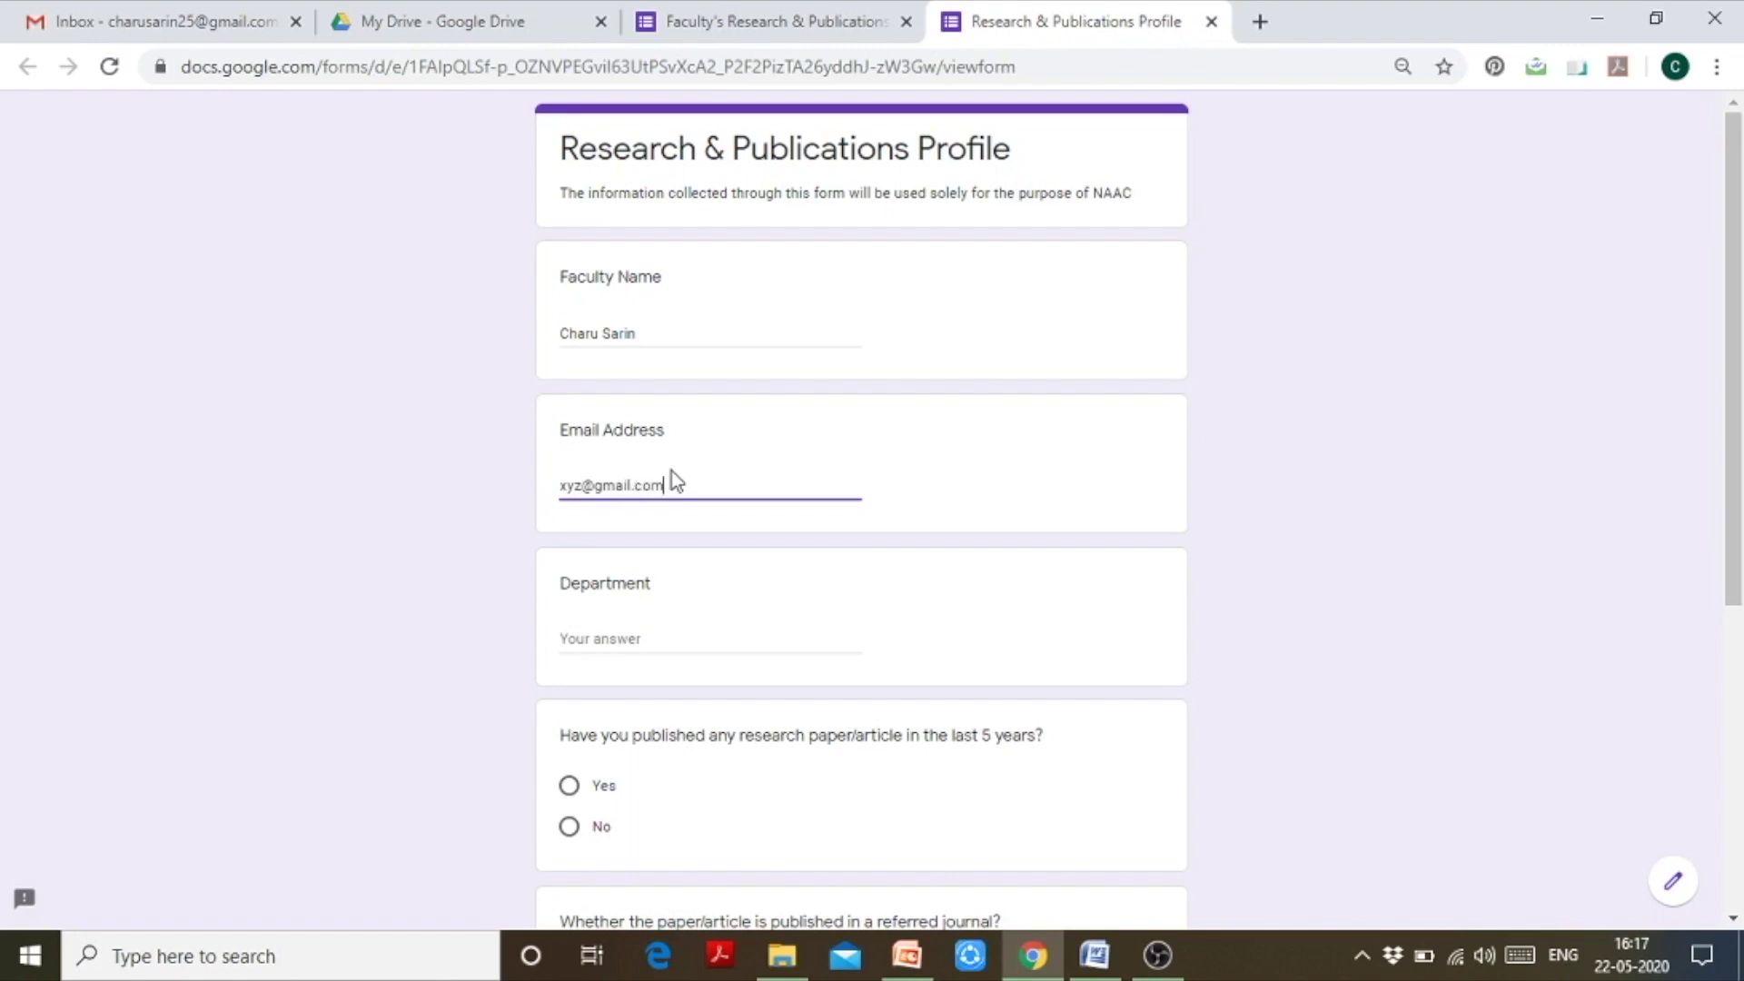
left_click(599, 639)
type("Economics")
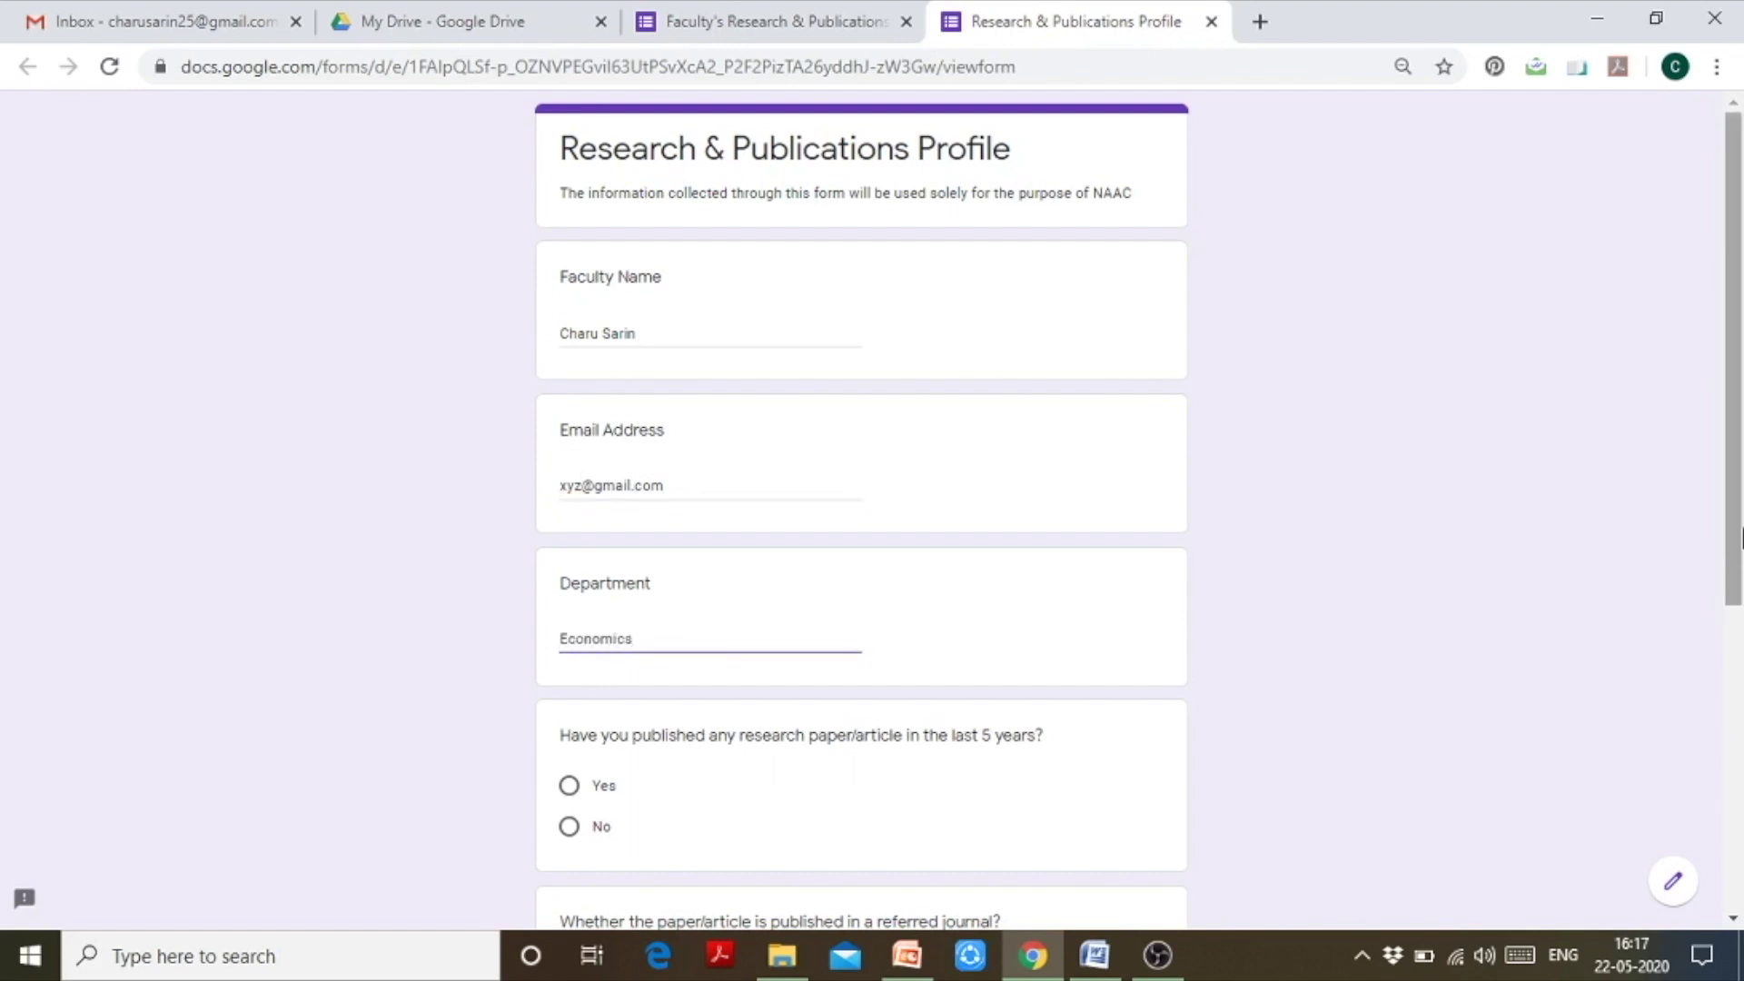
left_click_drag(1735, 598, 1737, 900)
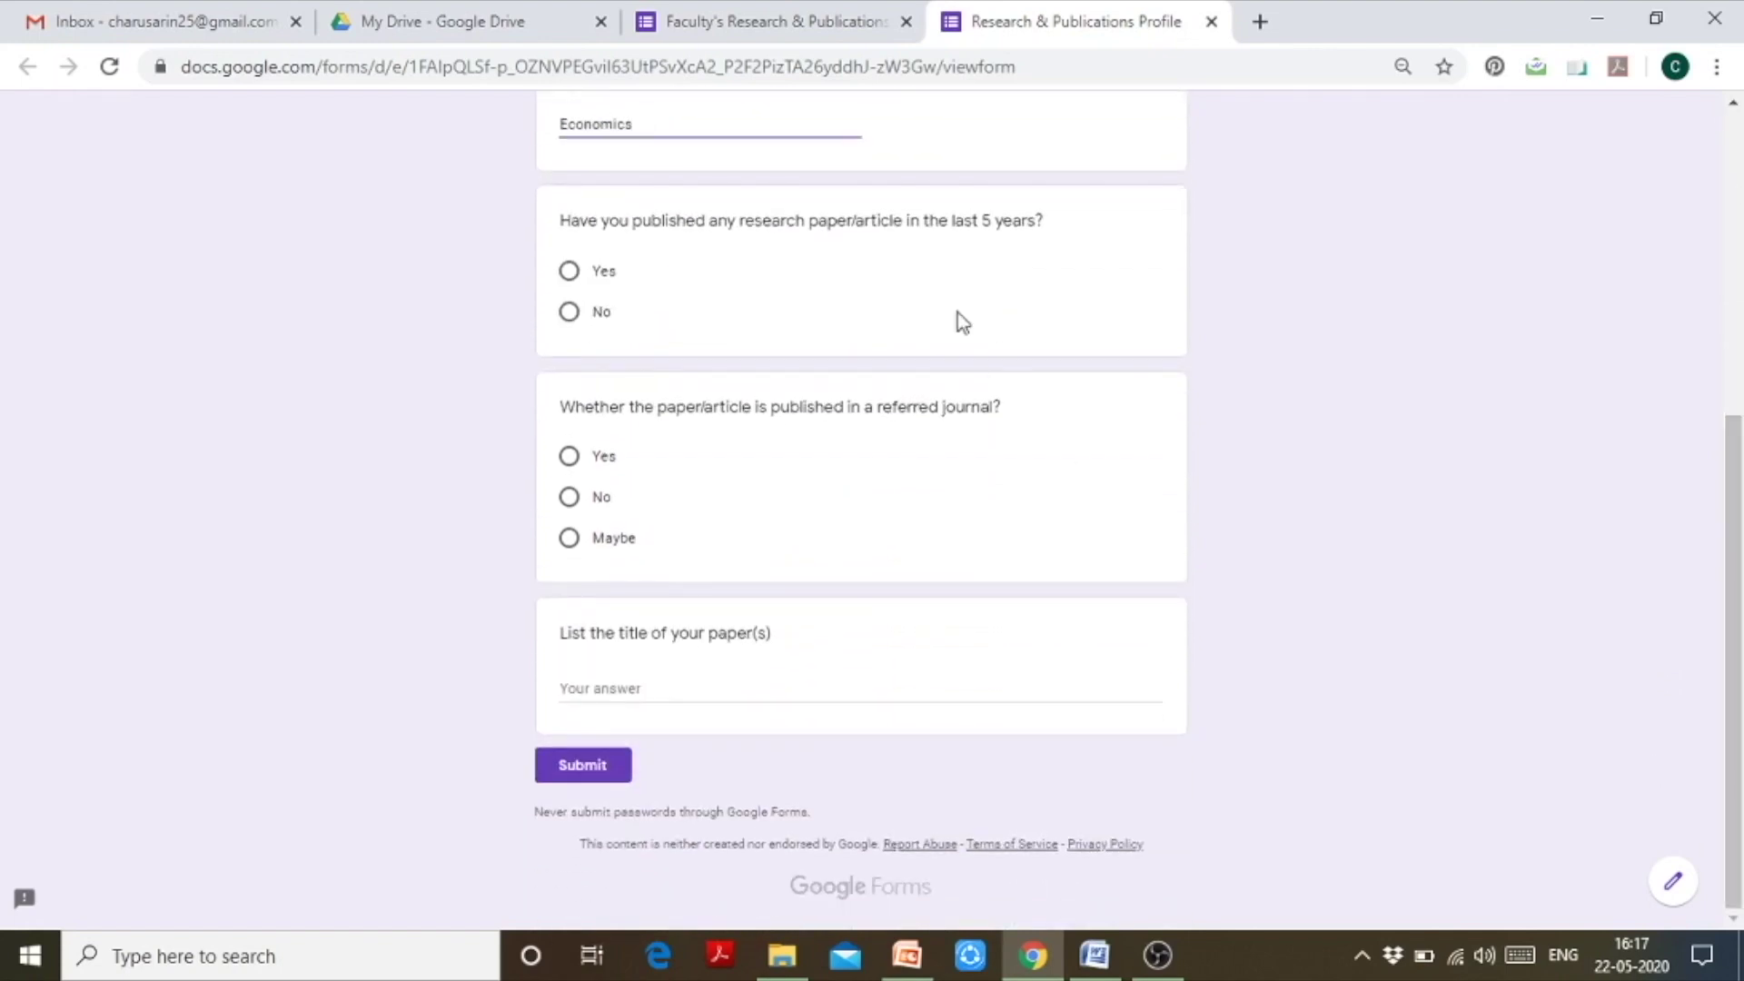
Answer Yes to both publication questions and list titles Migration Matters, Digital Intelligence, Economic Development and Policies.
left_click(569, 273)
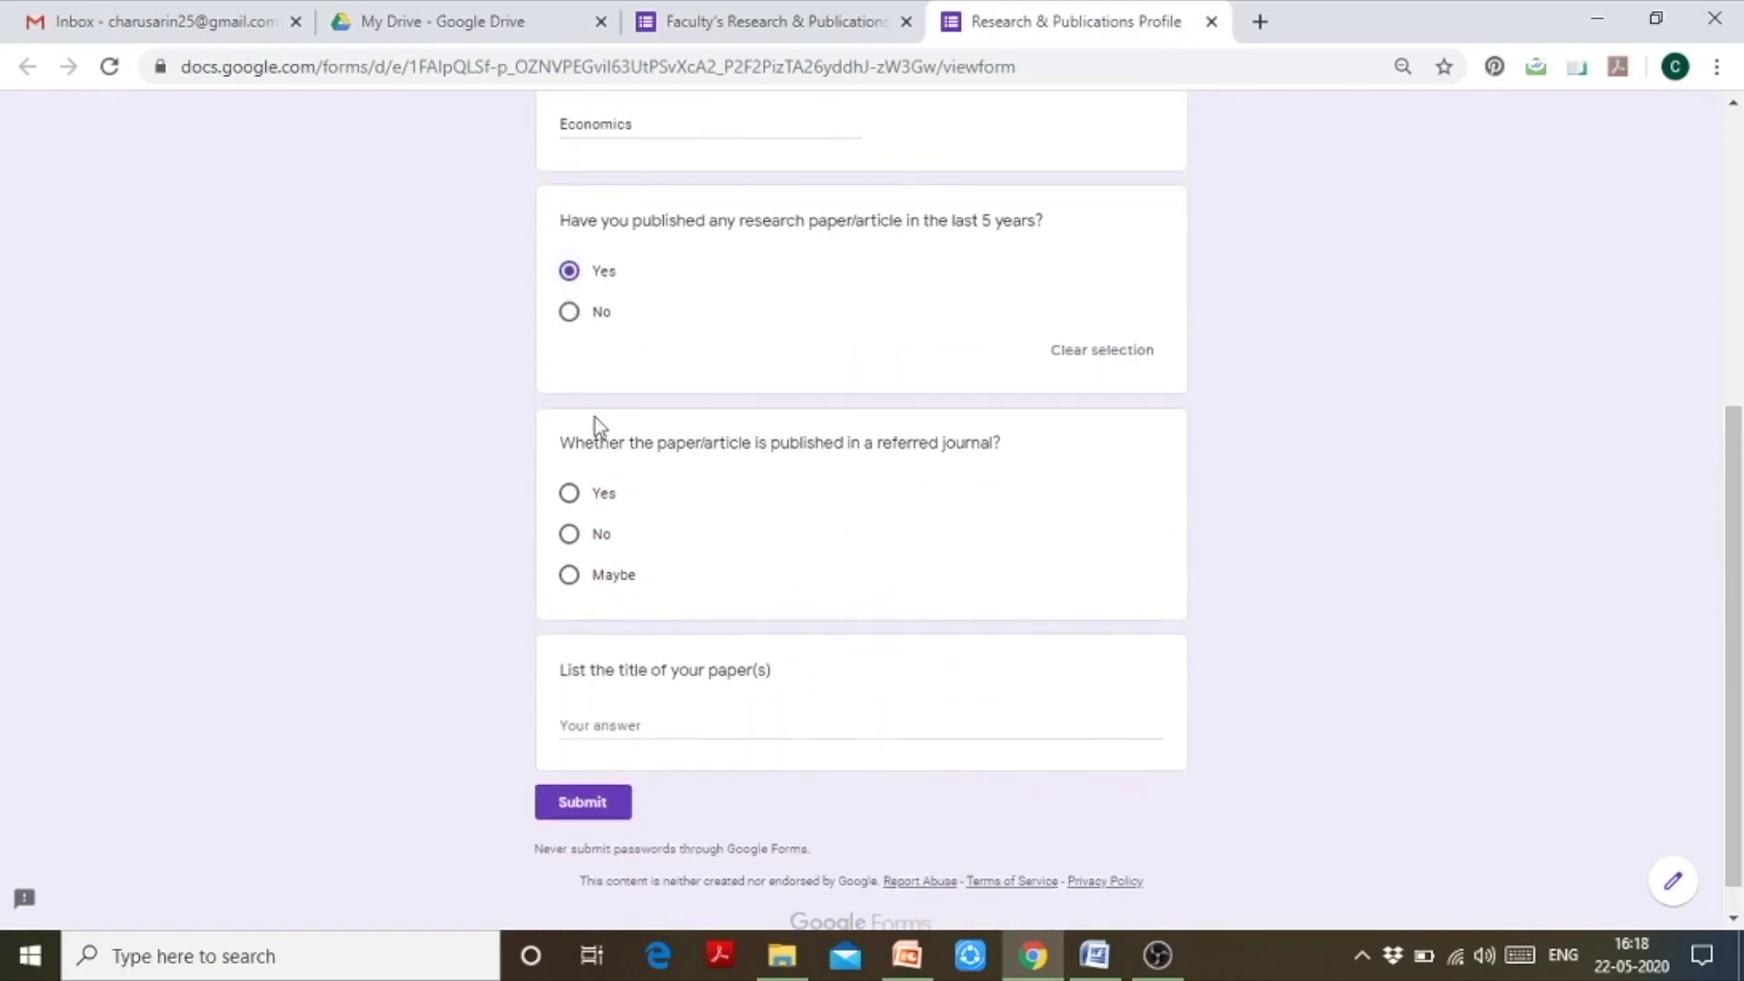
left_click(570, 495)
left_click(676, 773)
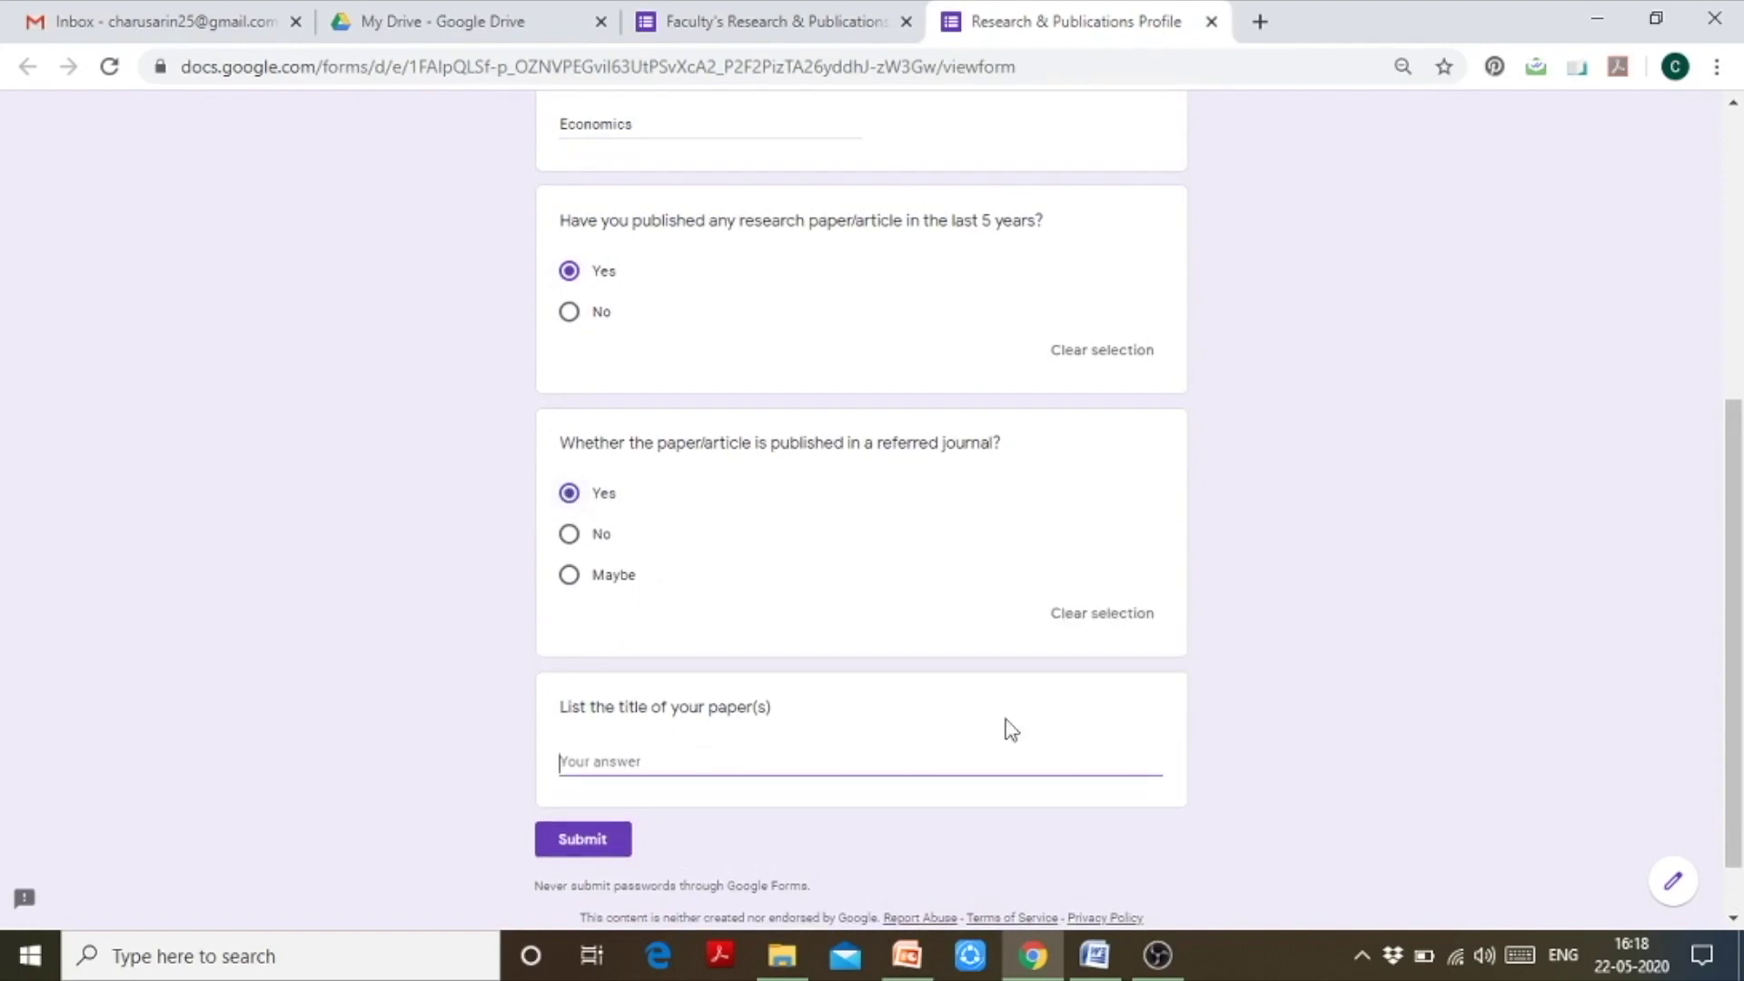
type("1. Migration MAt")
key("BackSpace")
key("BackSpace")
type("atters")
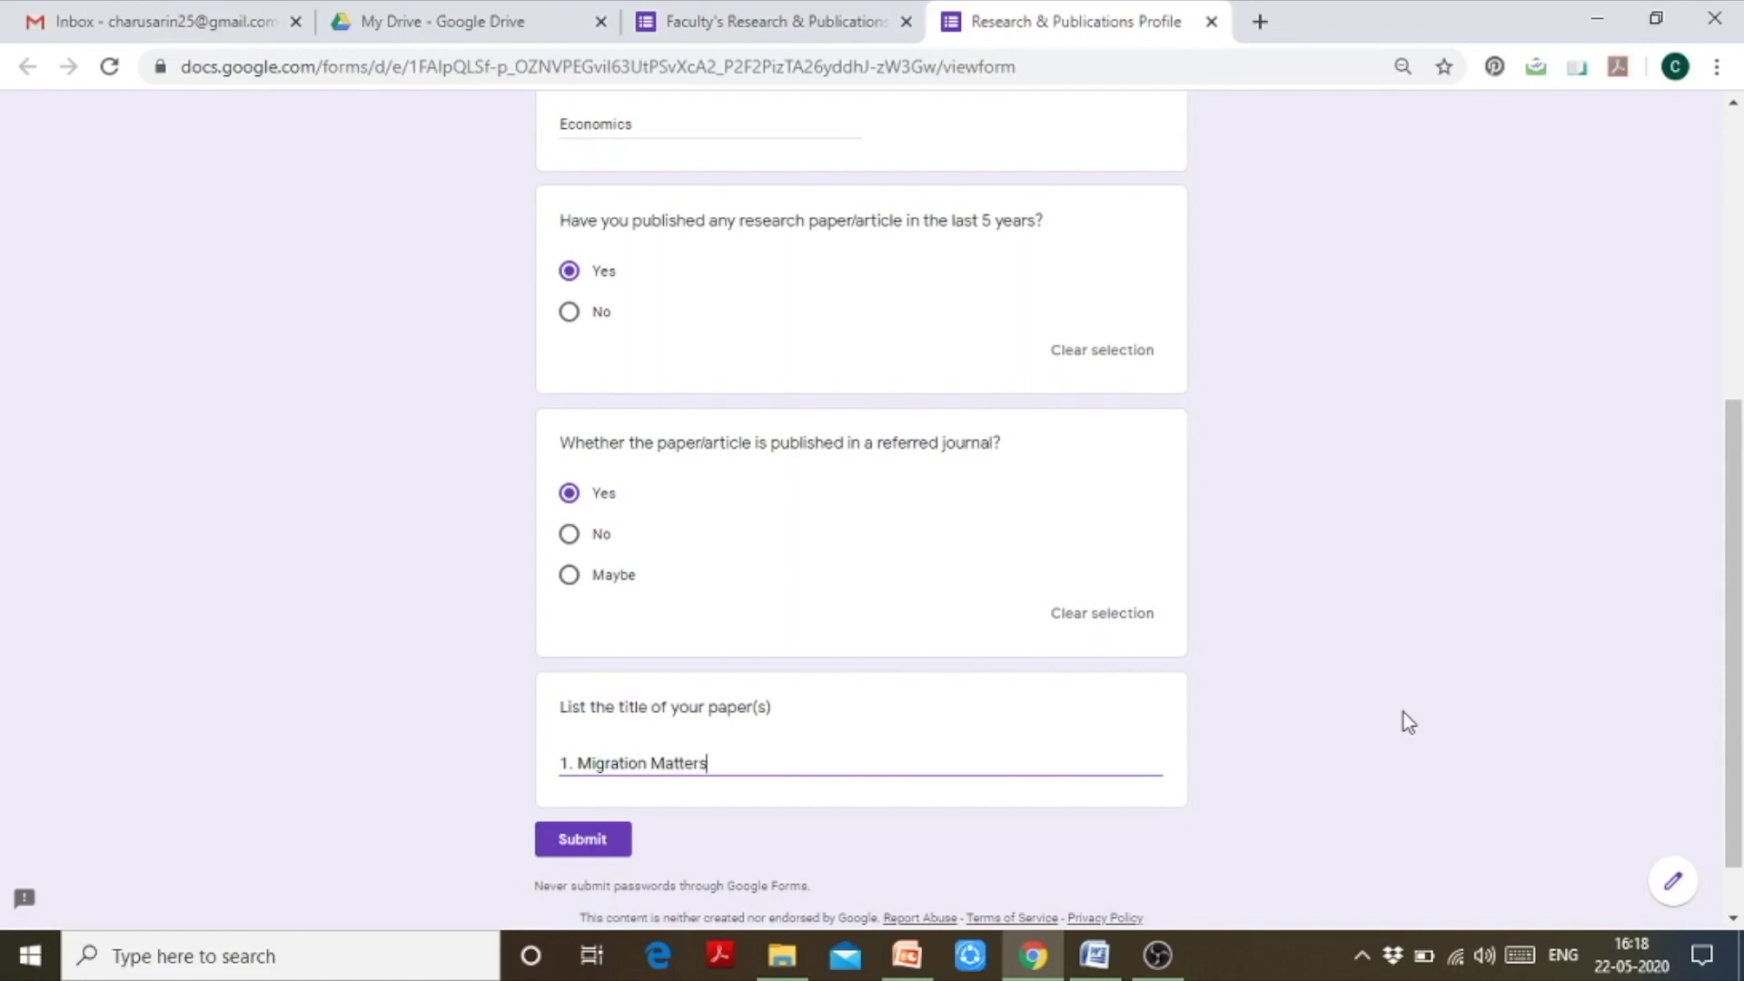
key("Return")
type("2. ")
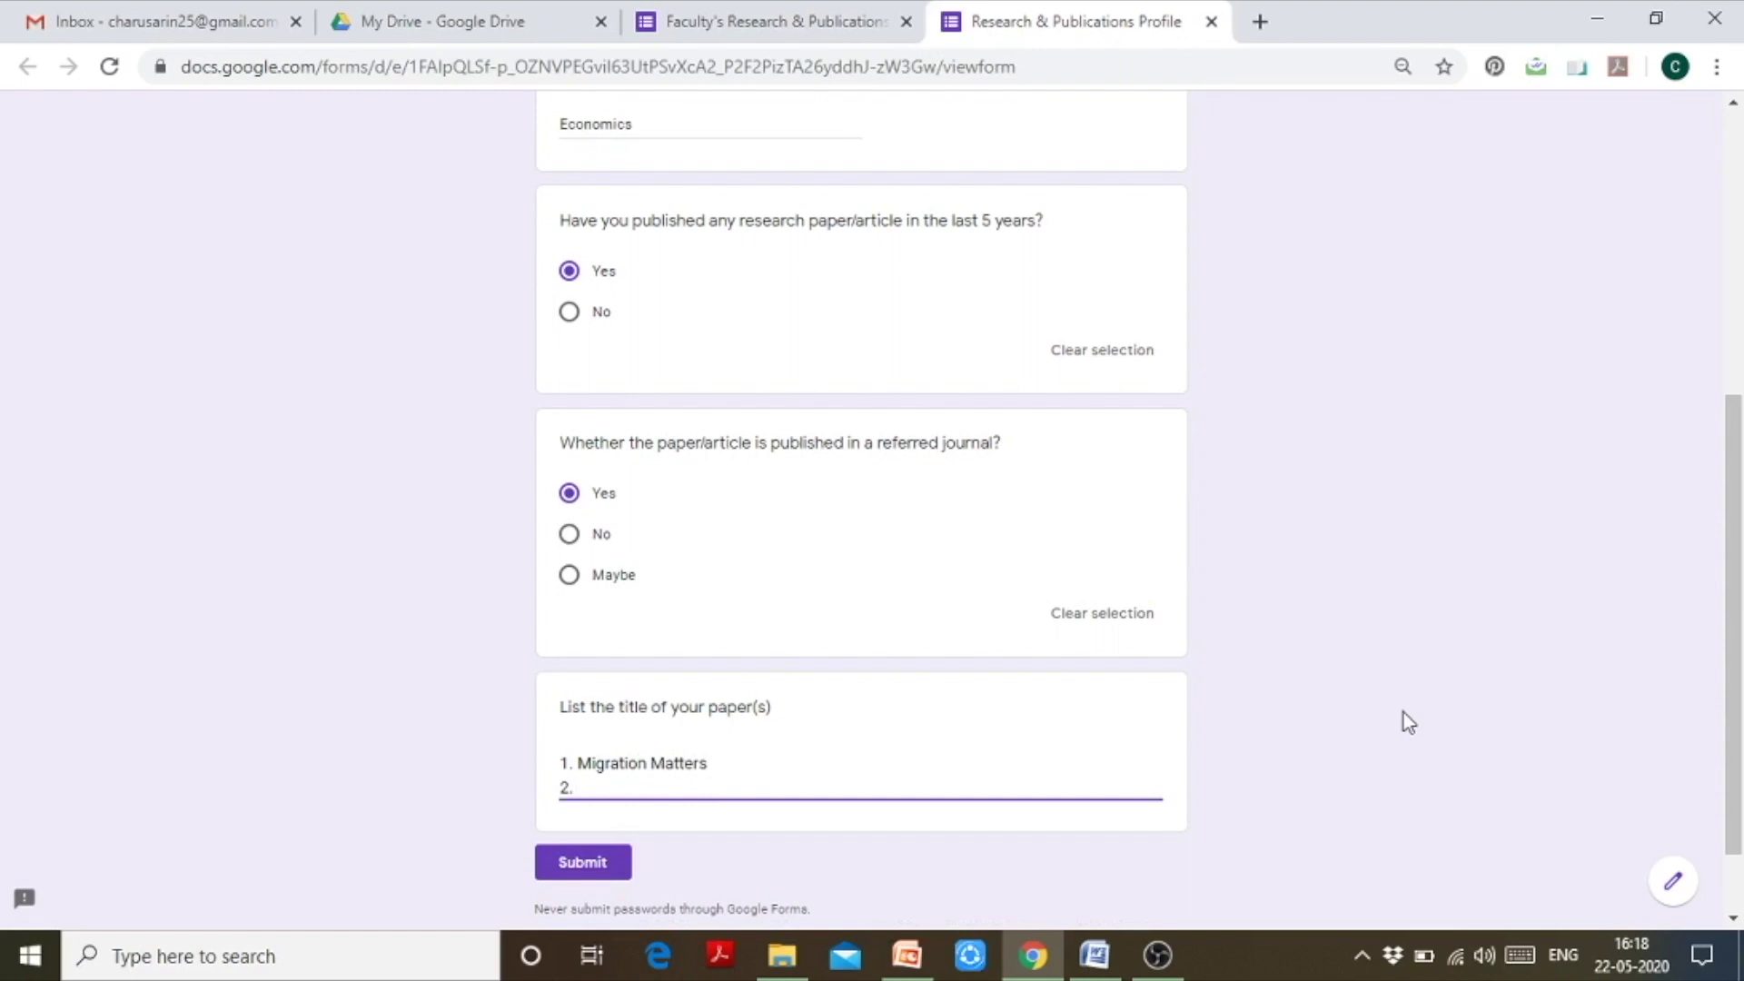
type("Digital Ir")
type("telligence")
key("Return")
type("3. Ed")
type("on")
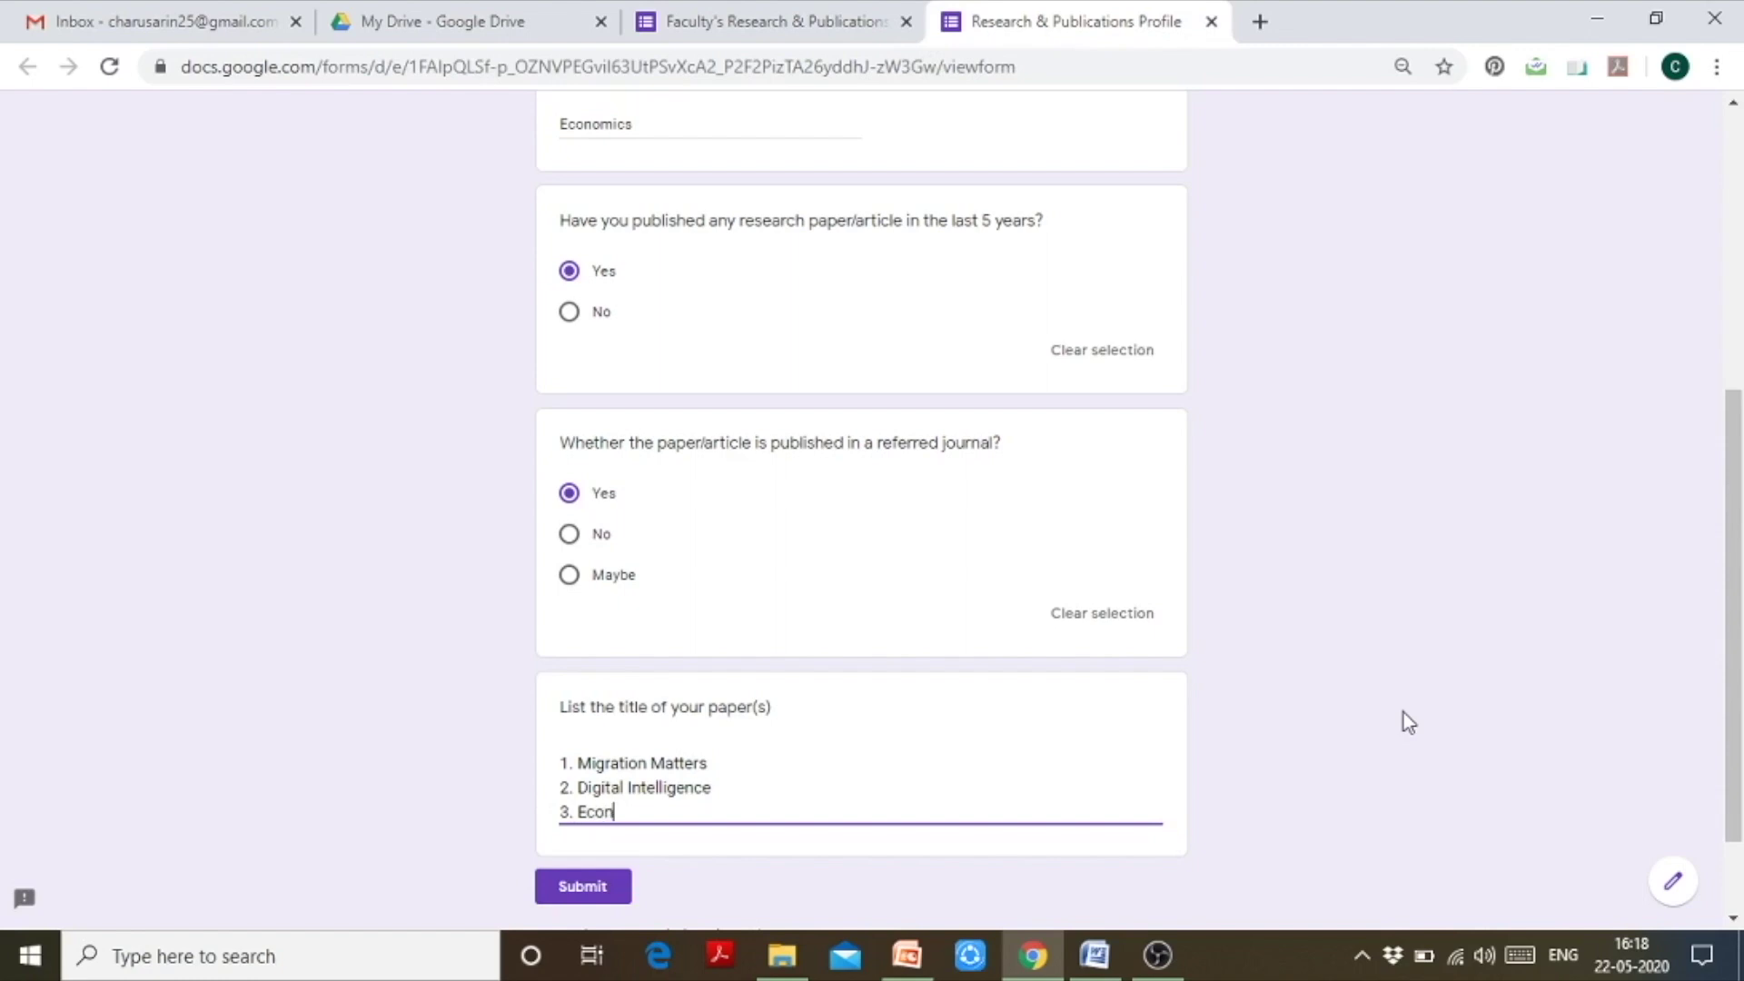
type("omic Development")
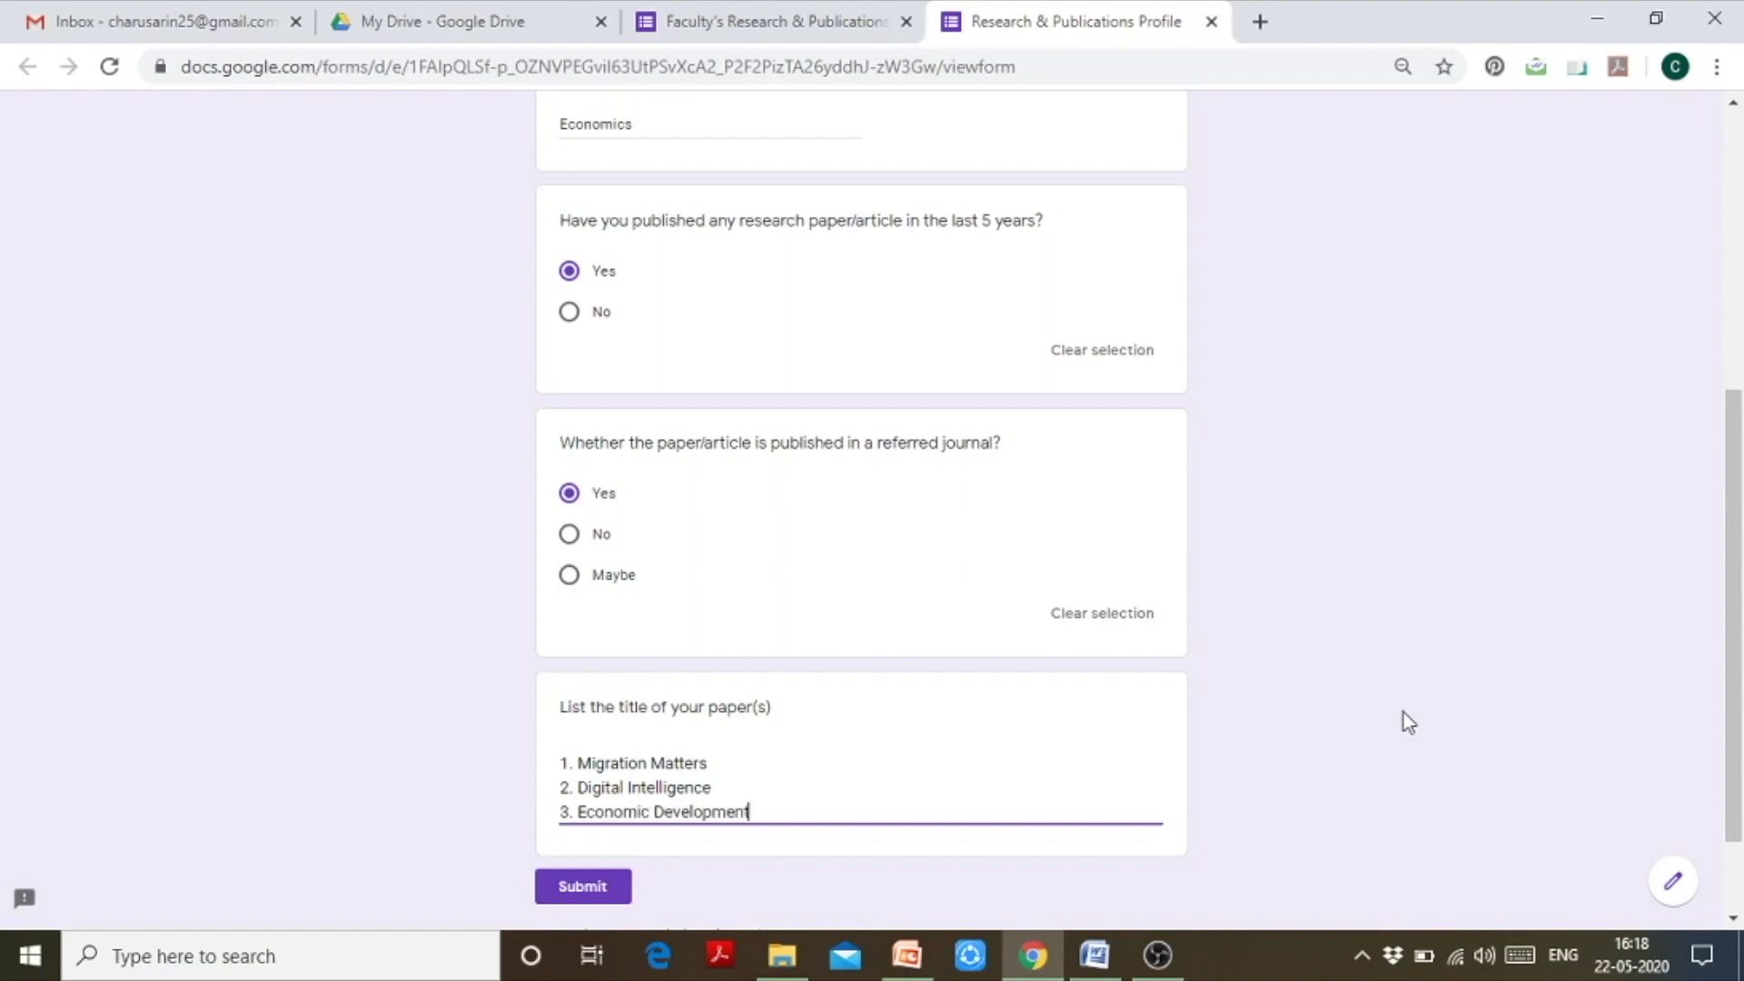
type(" and Policies")
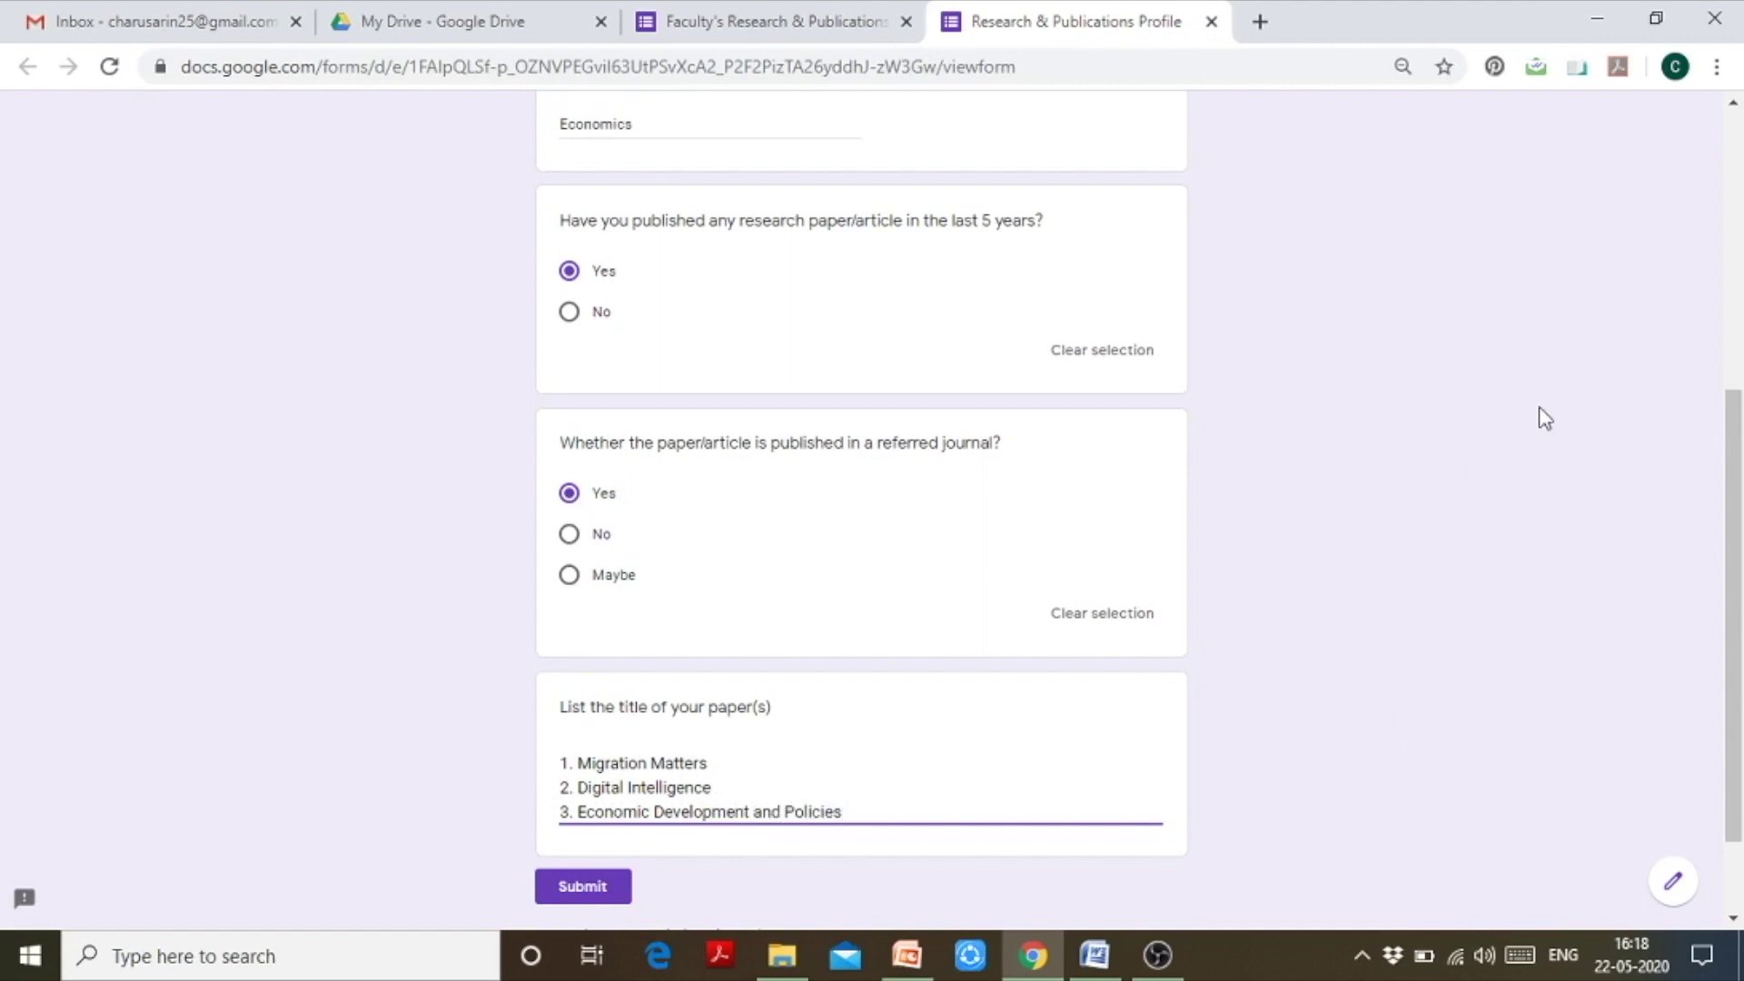
left_click_drag(1736, 586, 1739, 397)
scroll(1736, 400, "down", 1)
scroll(1717, 448, "up", 1)
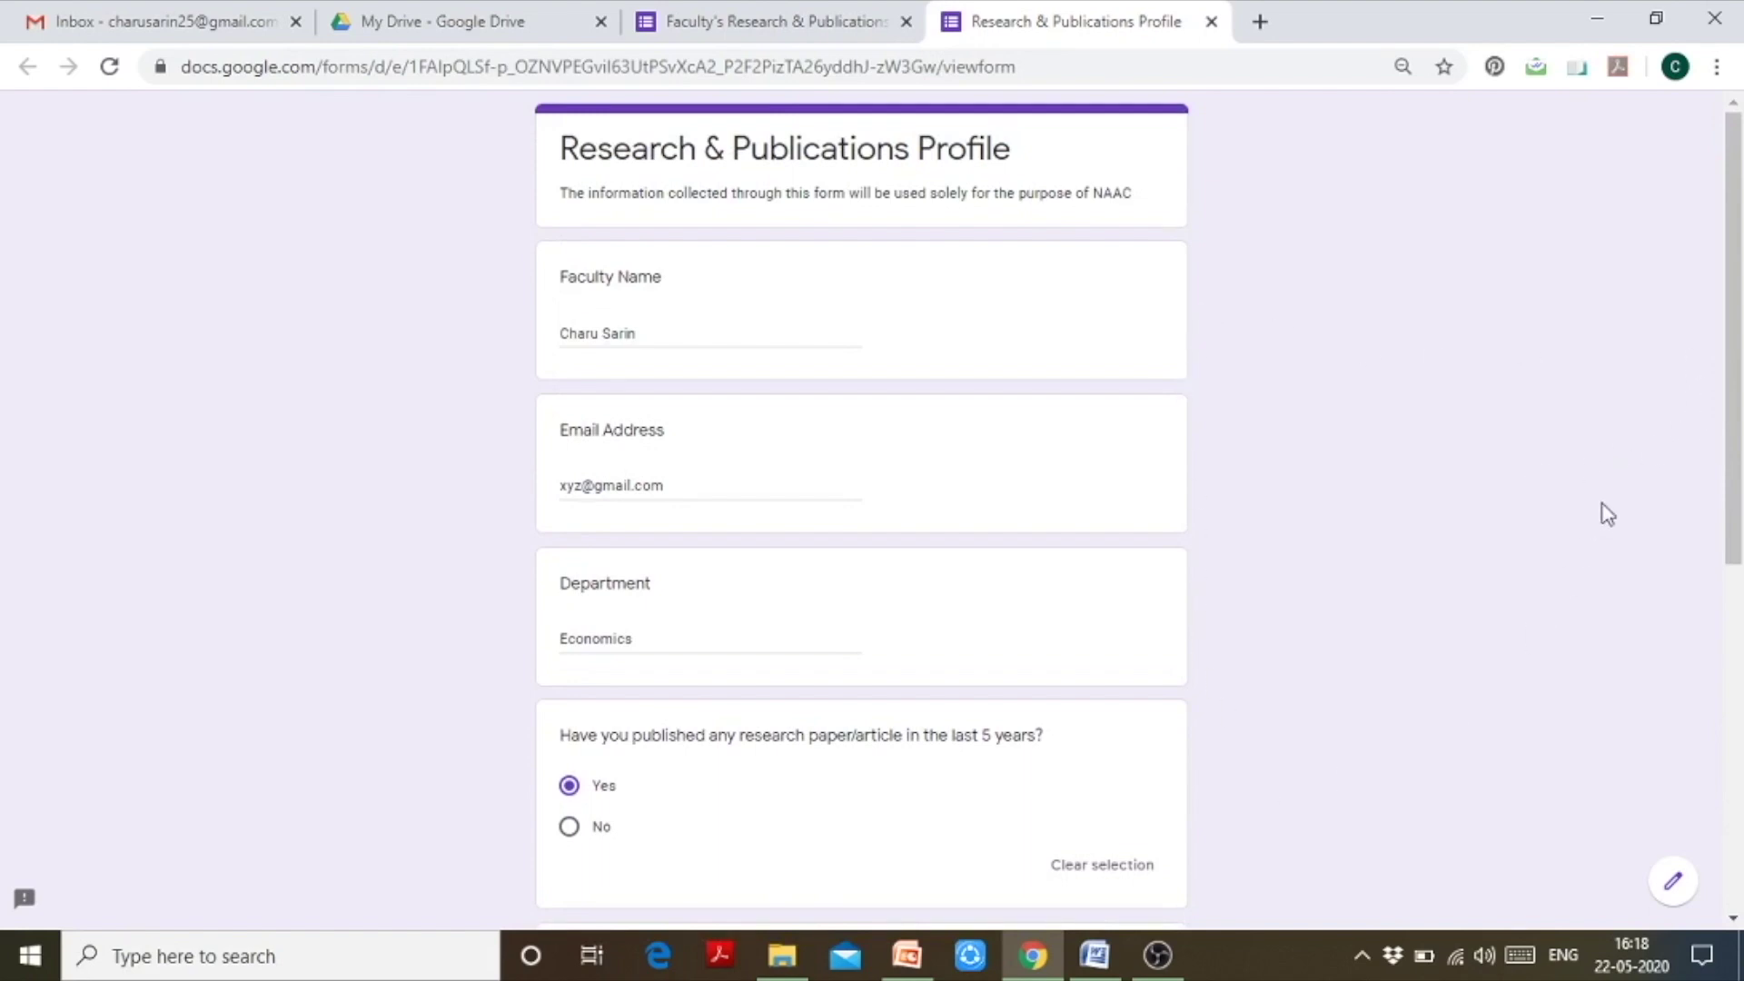
scroll(1737, 590, "down", 2)
scroll(1737, 590, "down", 5)
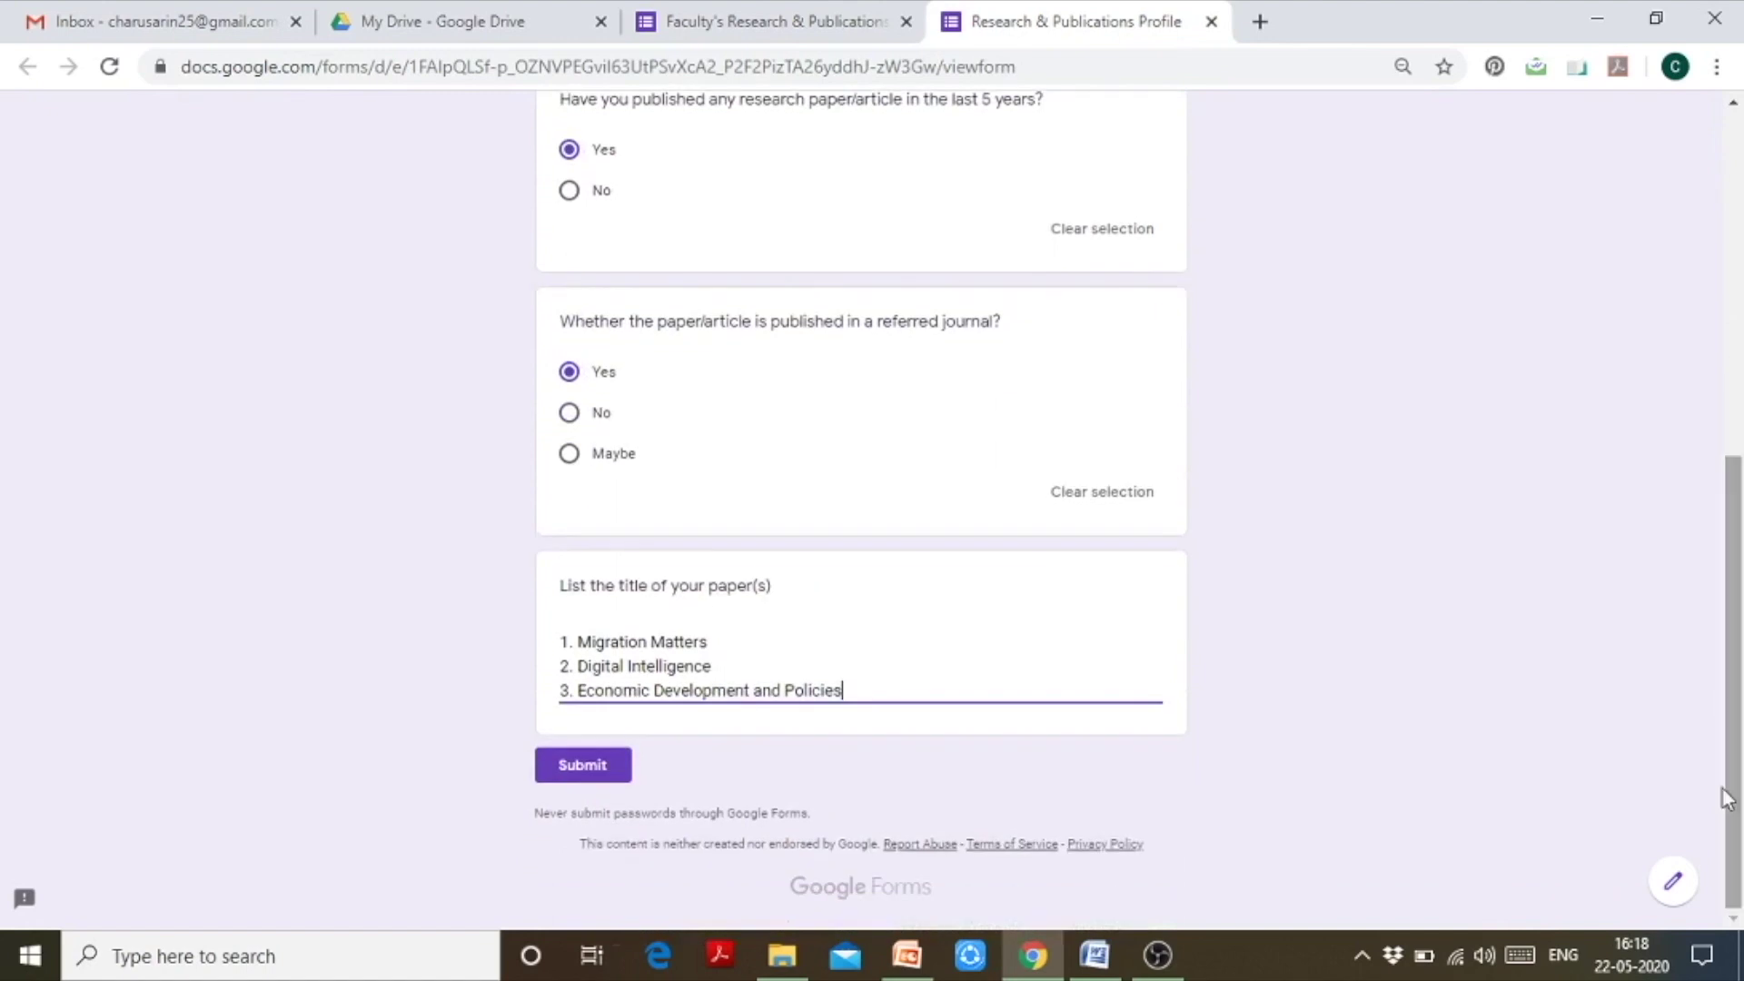
Submit the test response and return to the form editor tab.
left_click(597, 781)
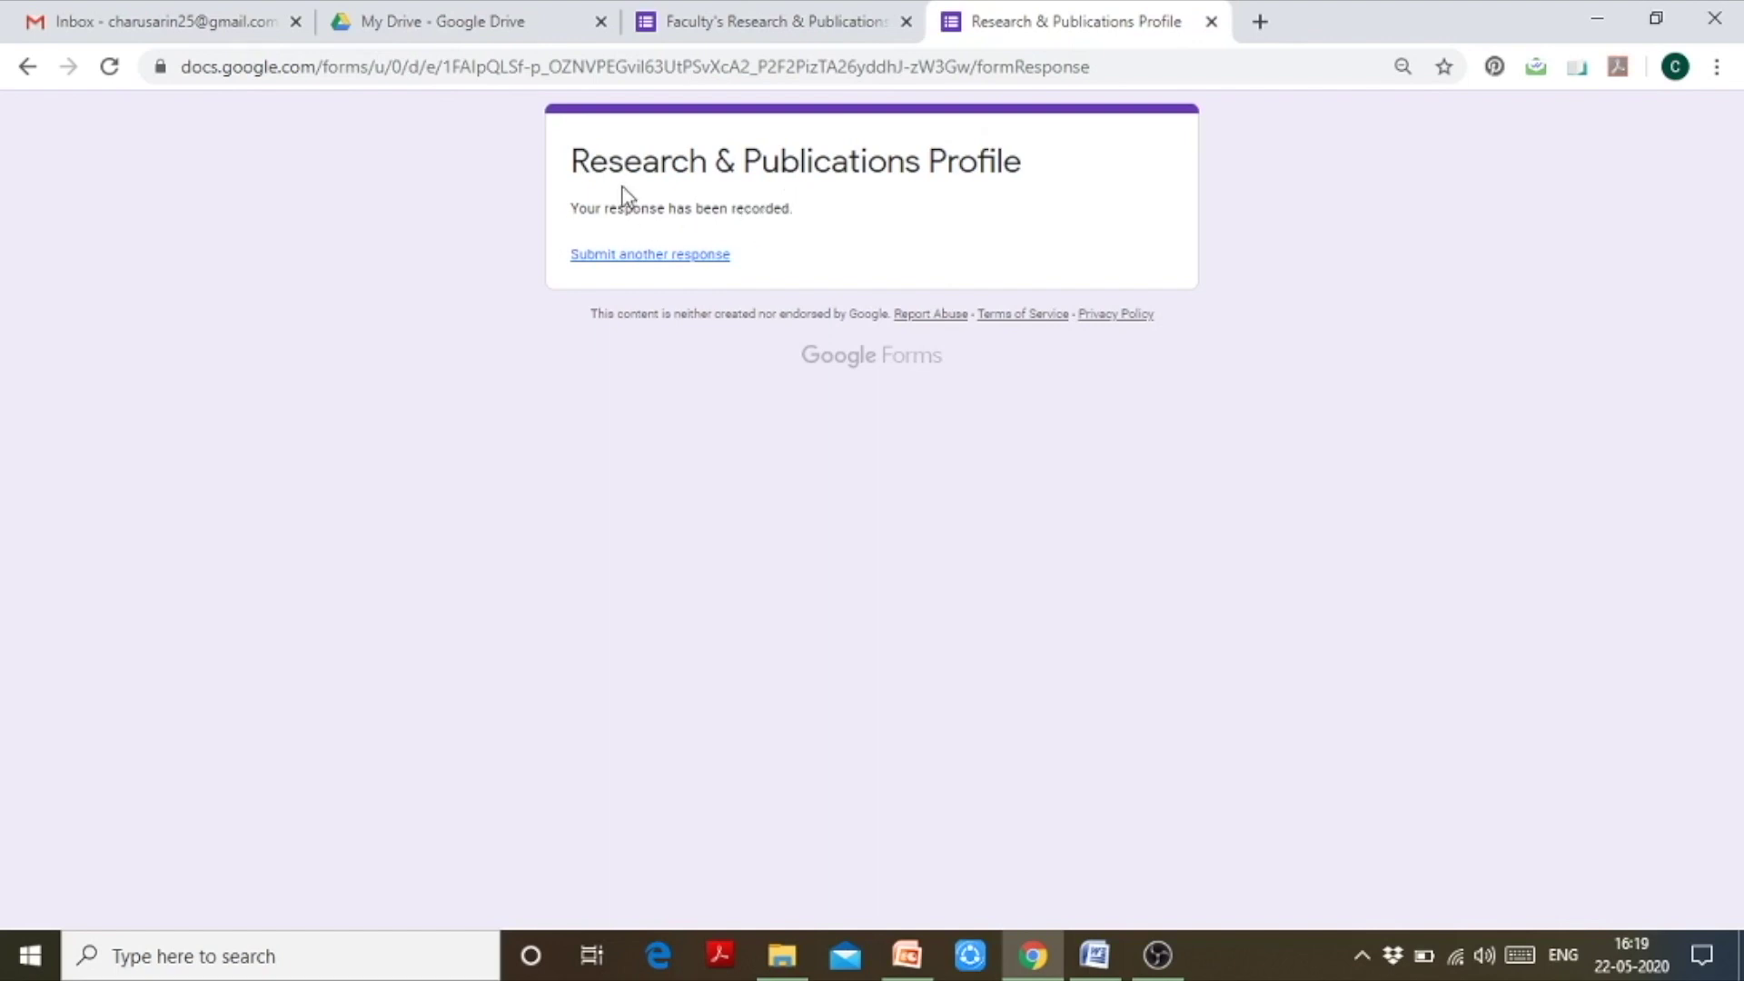
left_click(779, 27)
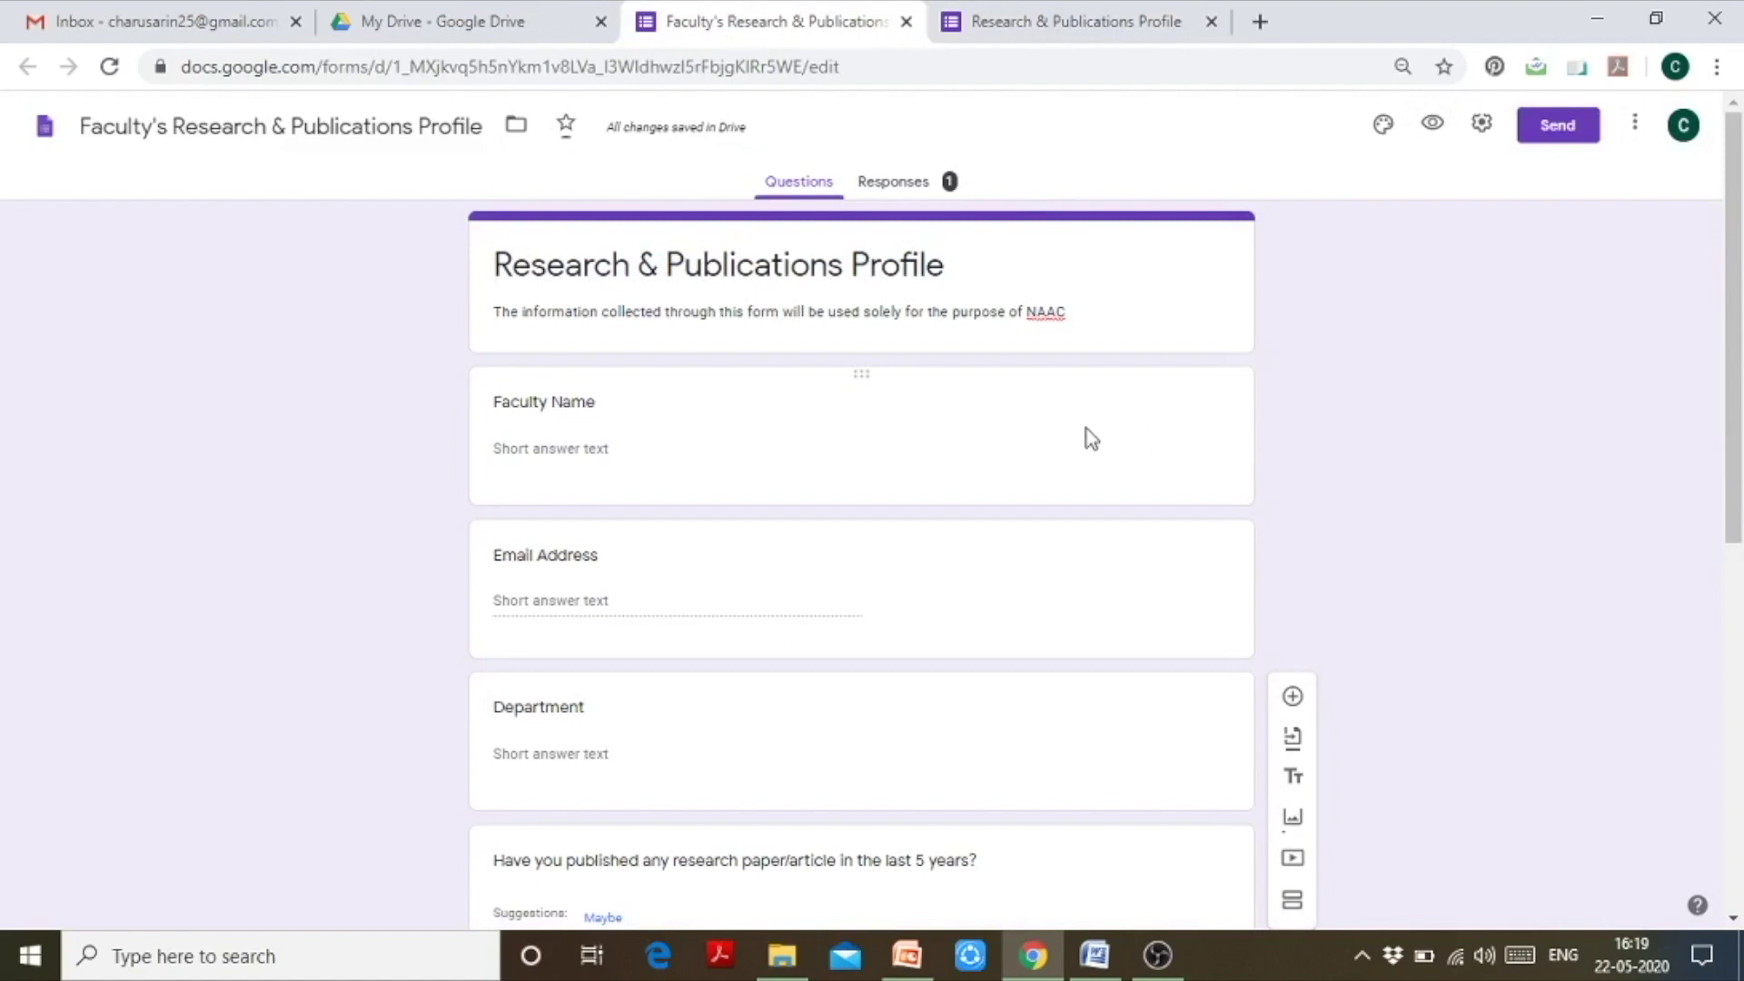
Review the single test response's summary, with its name, e-mail, Department Economics and 100% Yes chart.
left_click(926, 184)
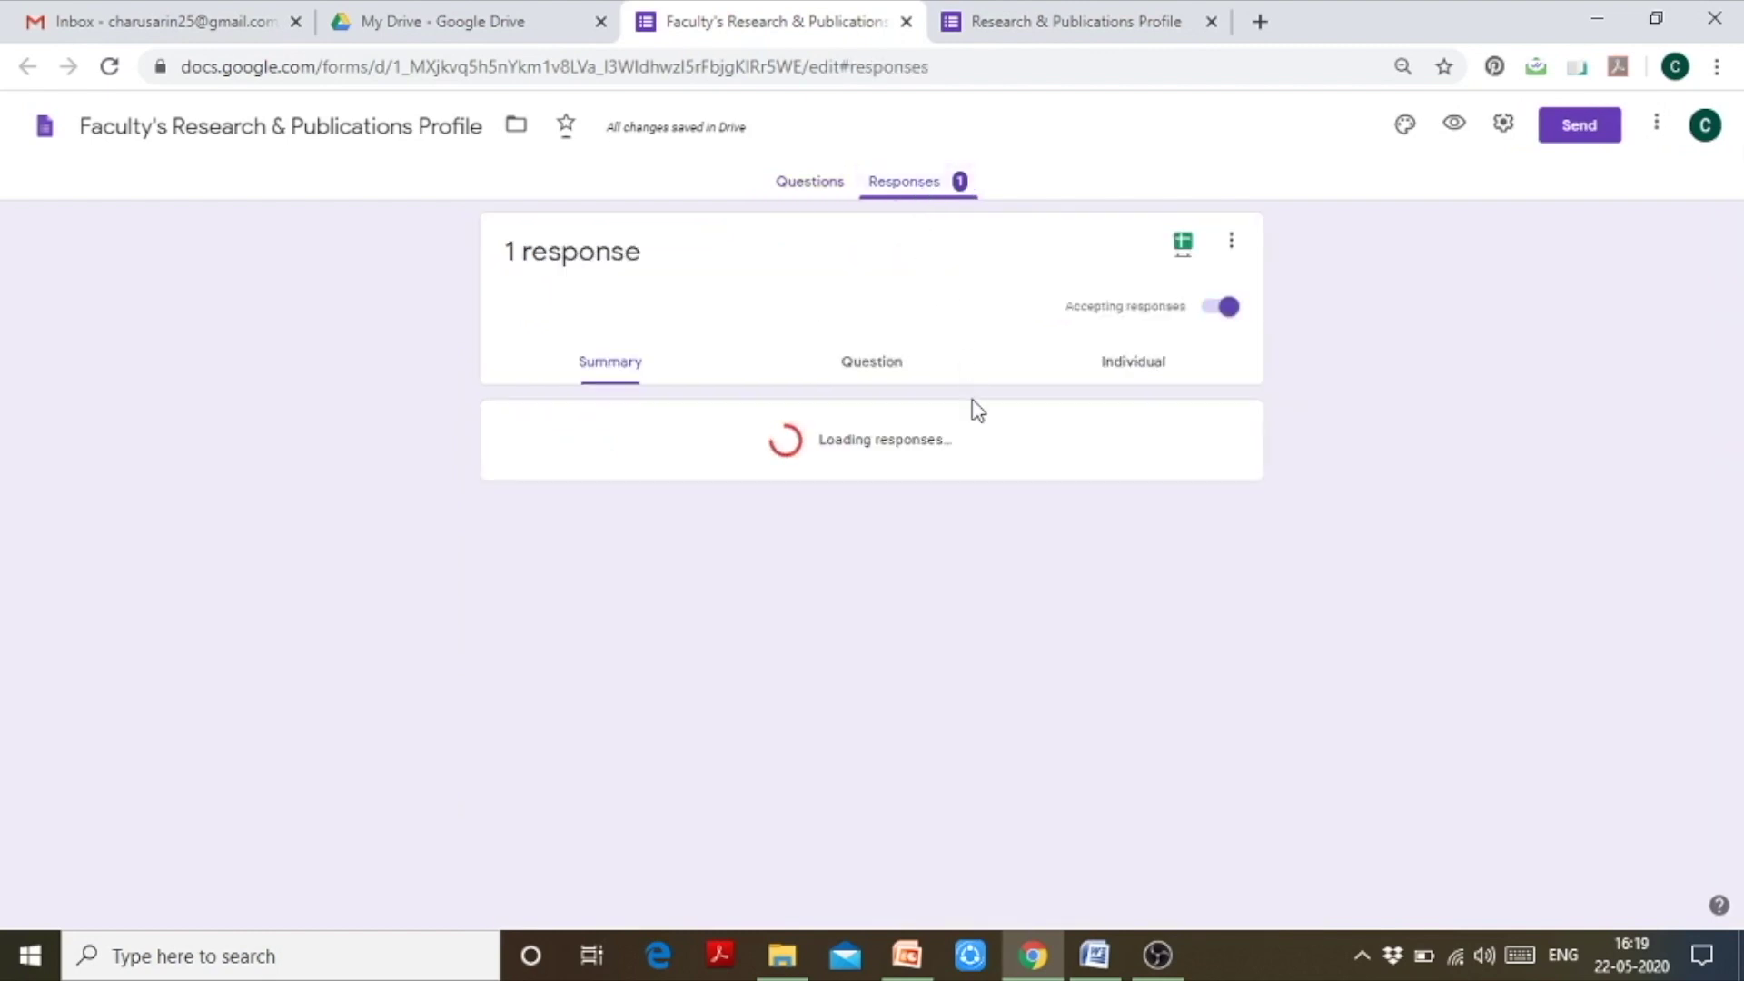
left_click(1039, 18)
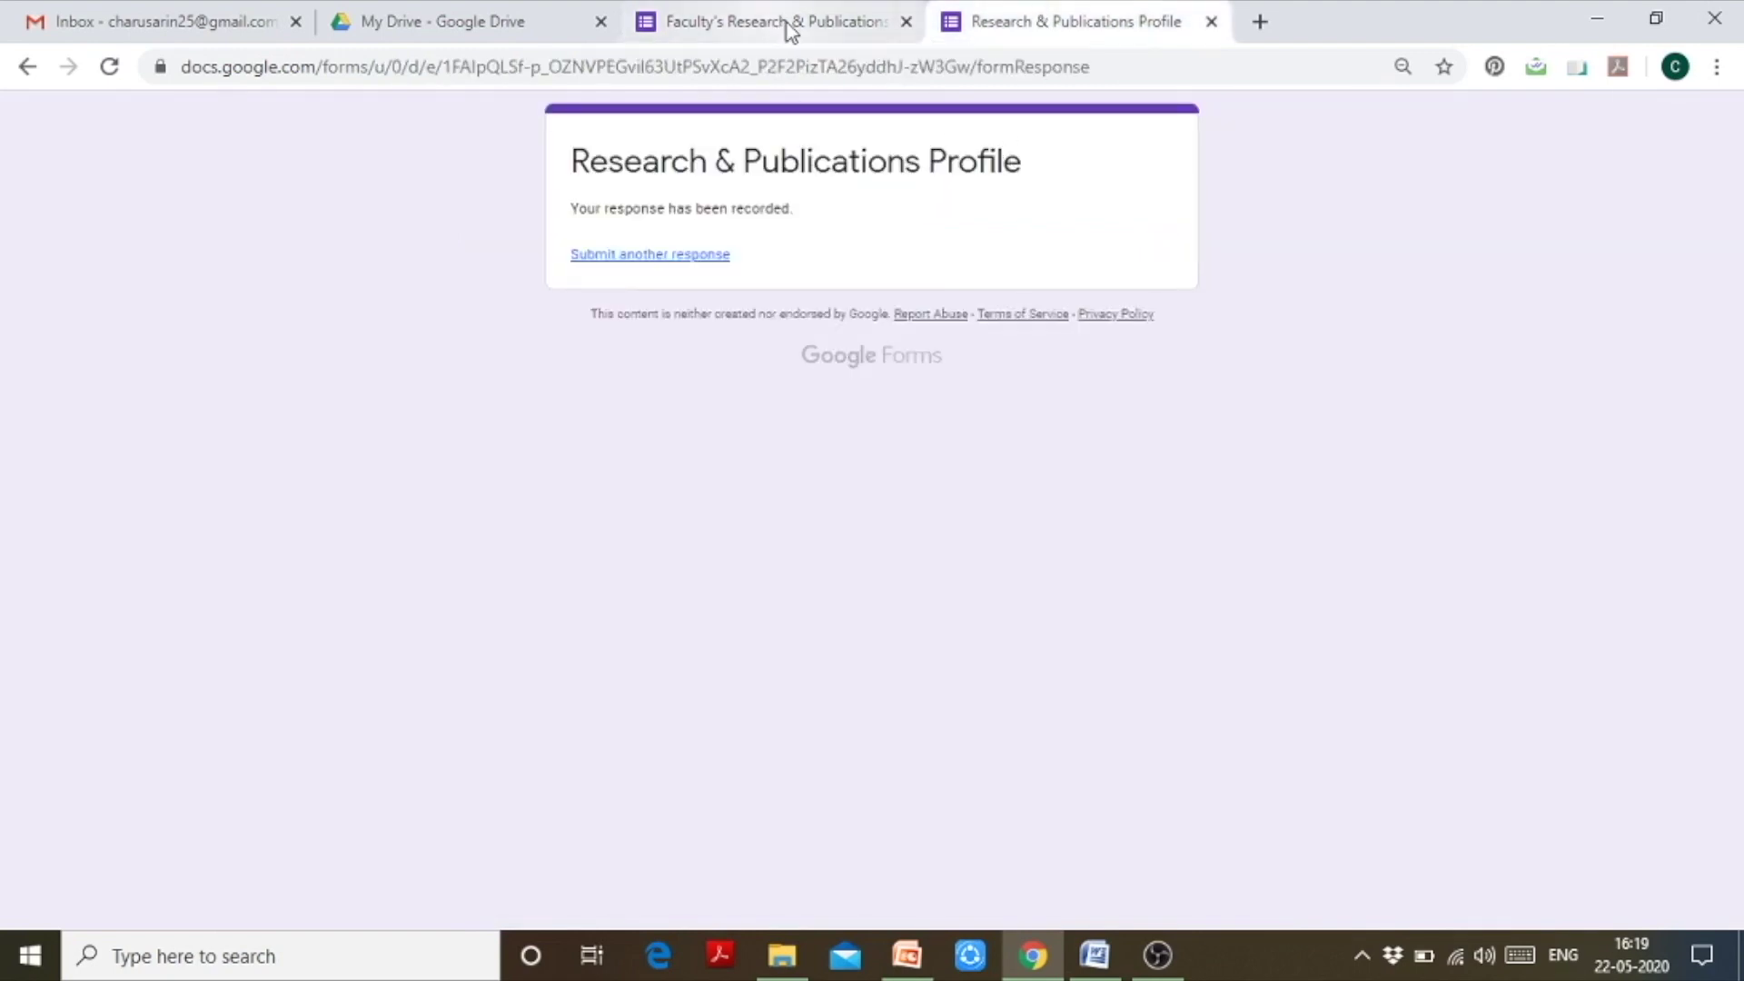
left_click(779, 20)
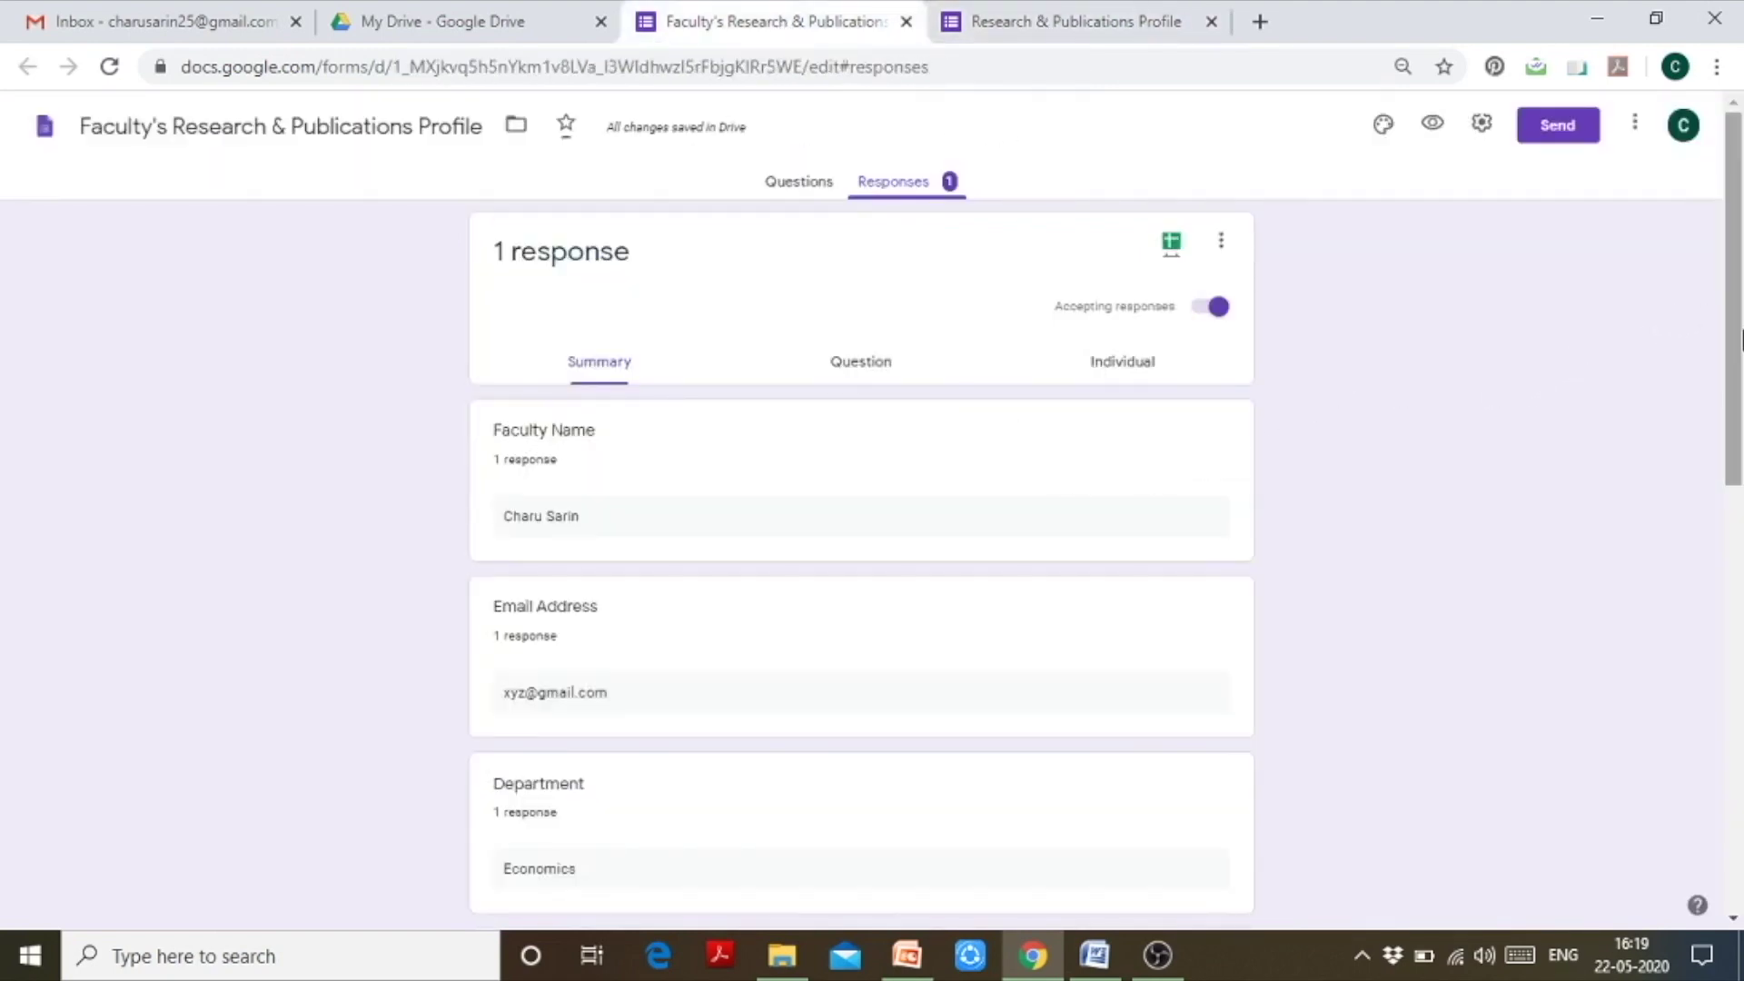
scroll(1736, 309, "down", 12)
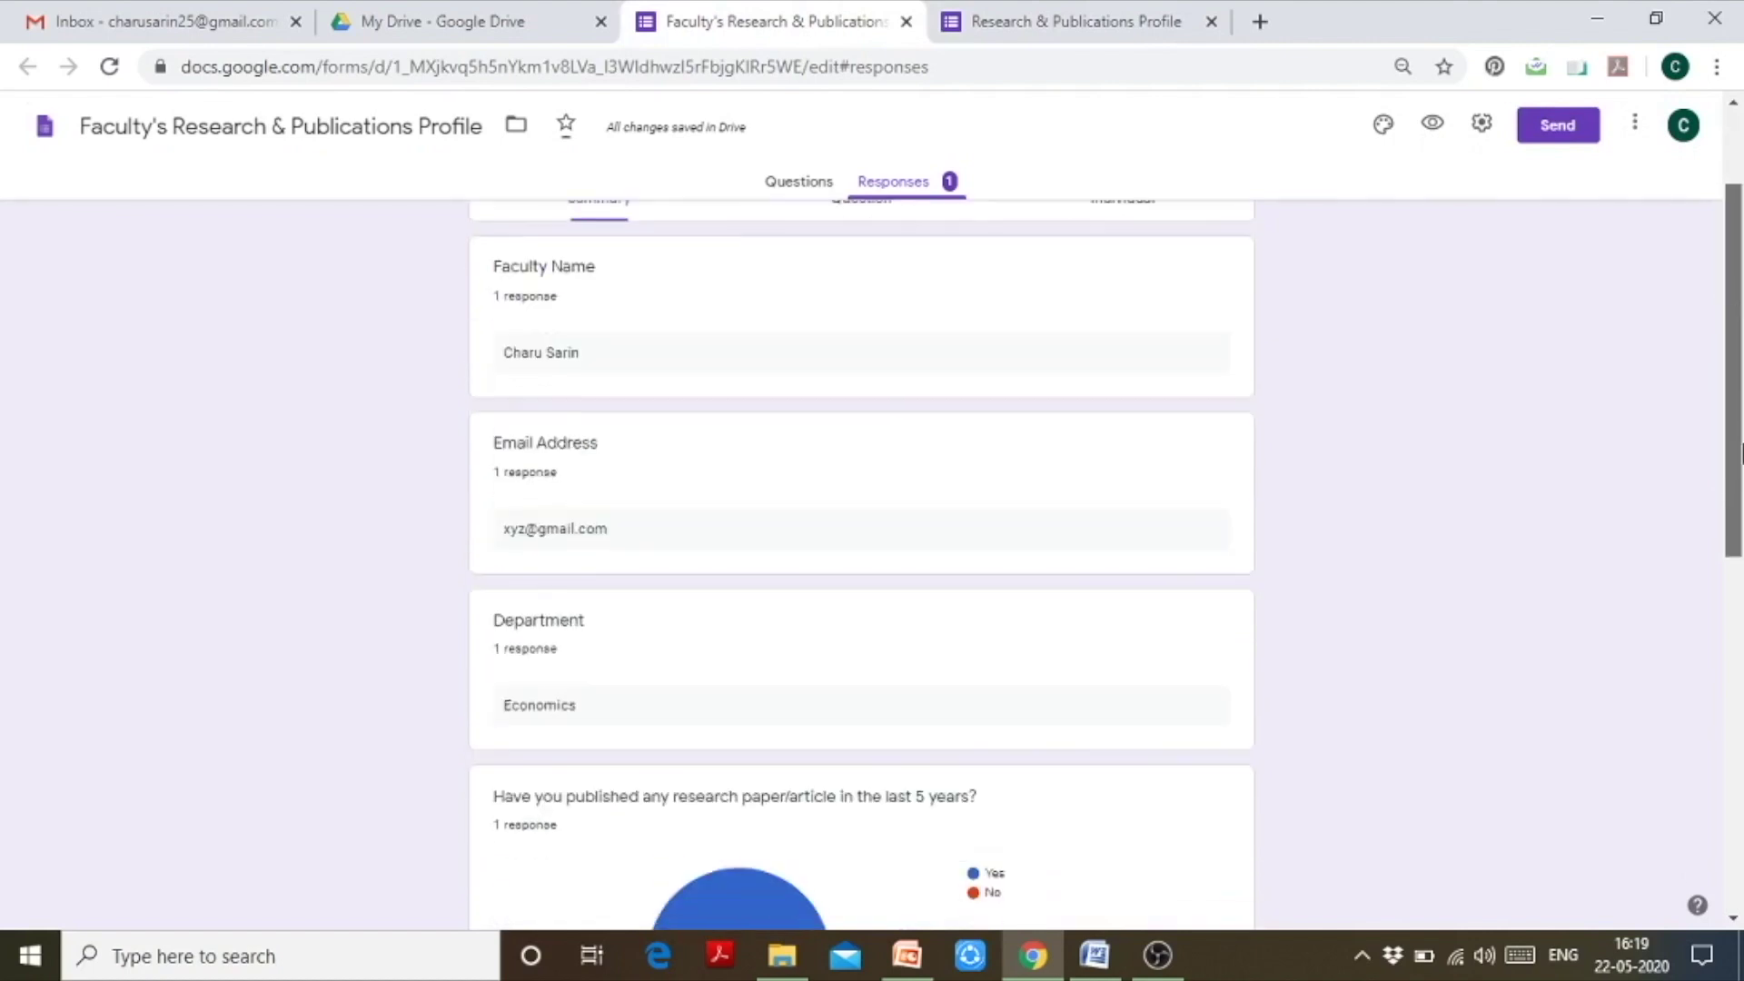
scroll(1723, 230, "up", 9)
scroll(1724, 229, "up", 3)
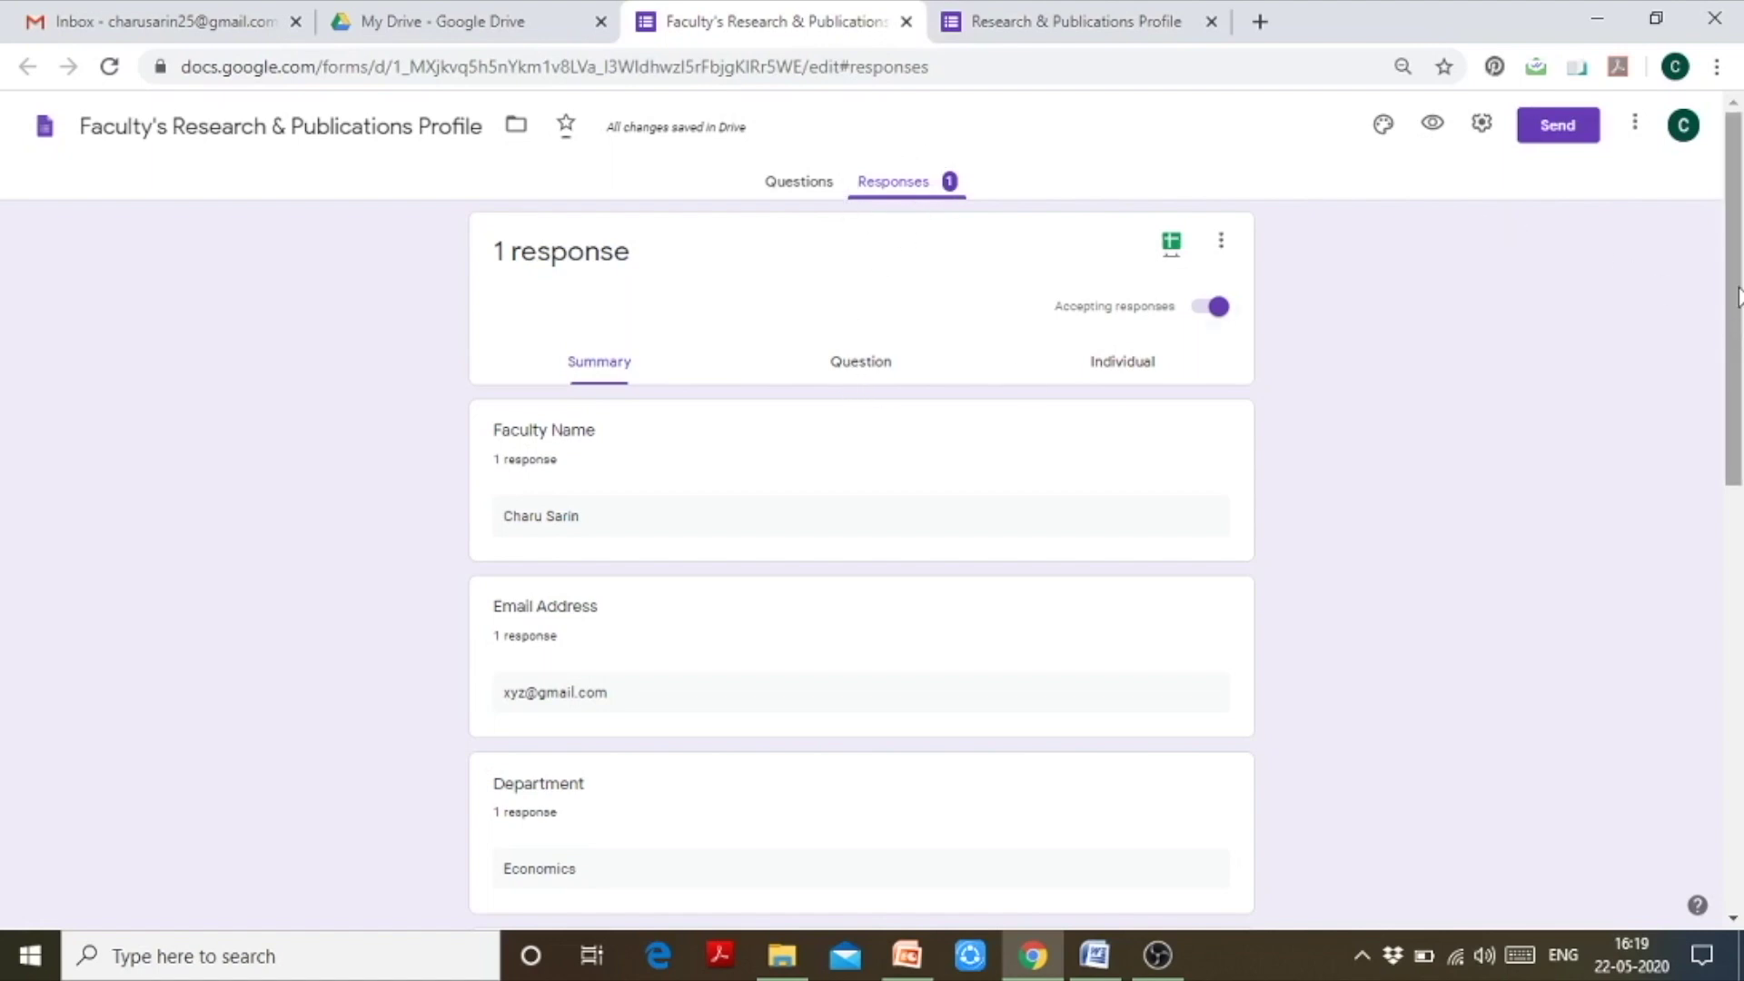
scroll(1733, 350, "down", 2)
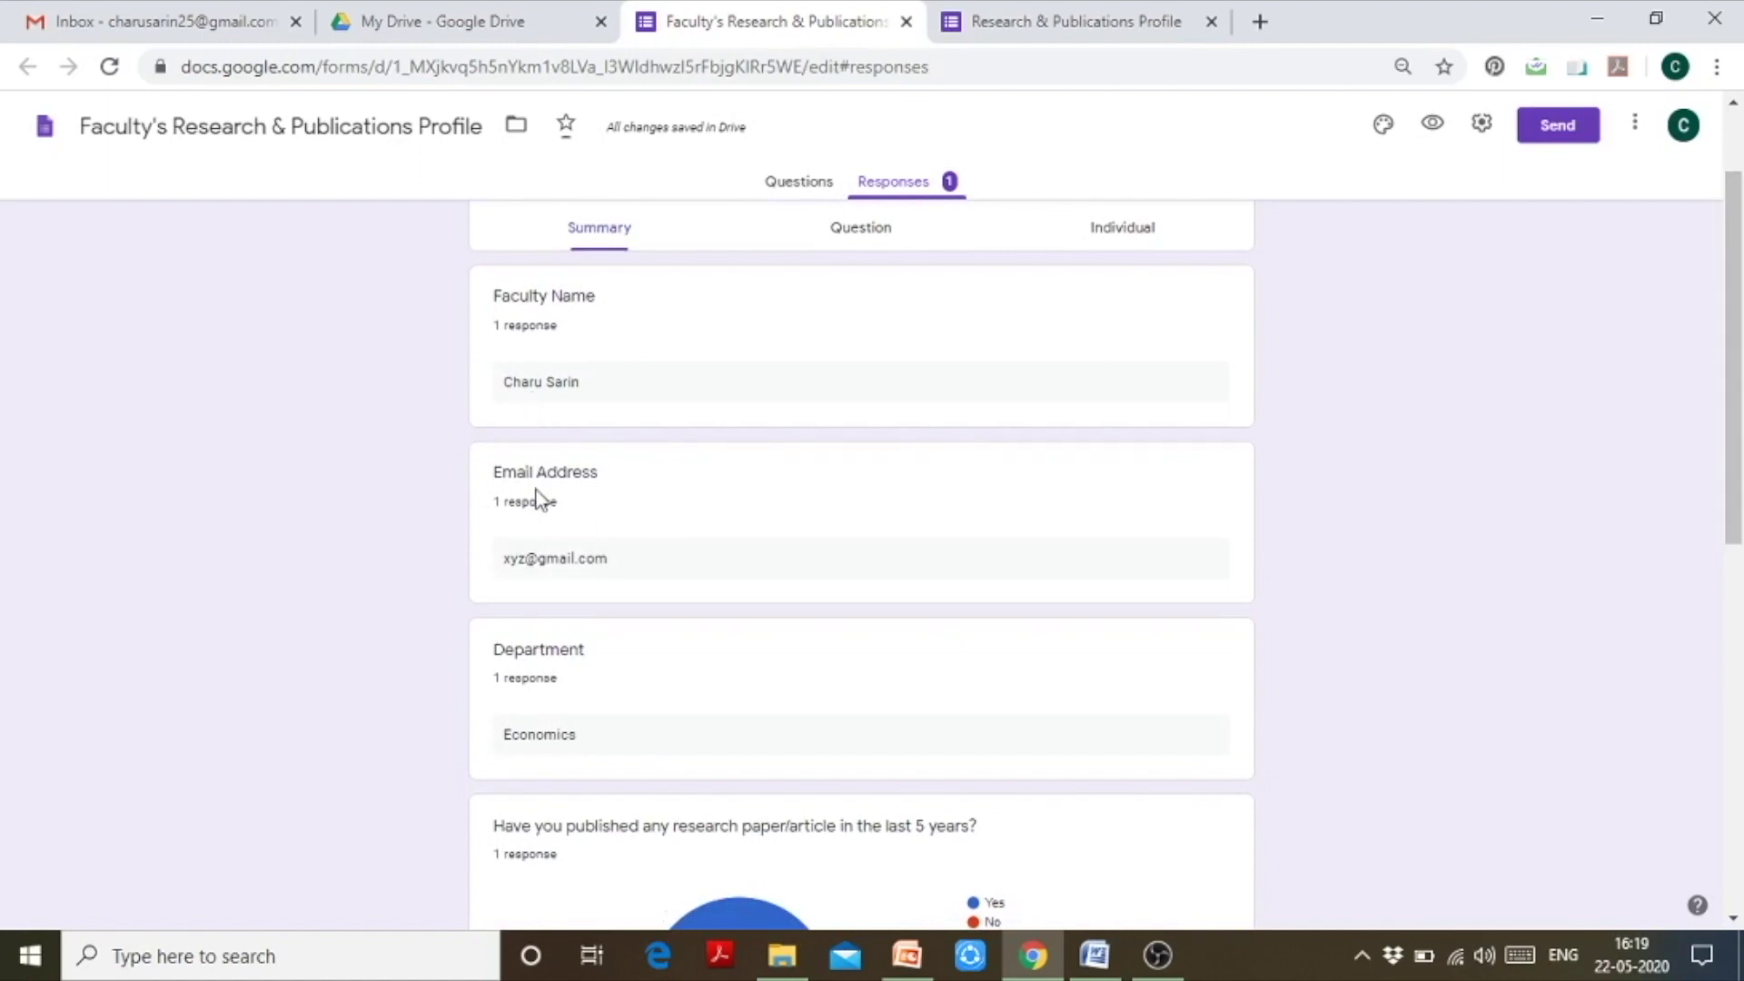
left_click_drag(1732, 364, 1739, 881)
scroll(799, 236, "up", 9)
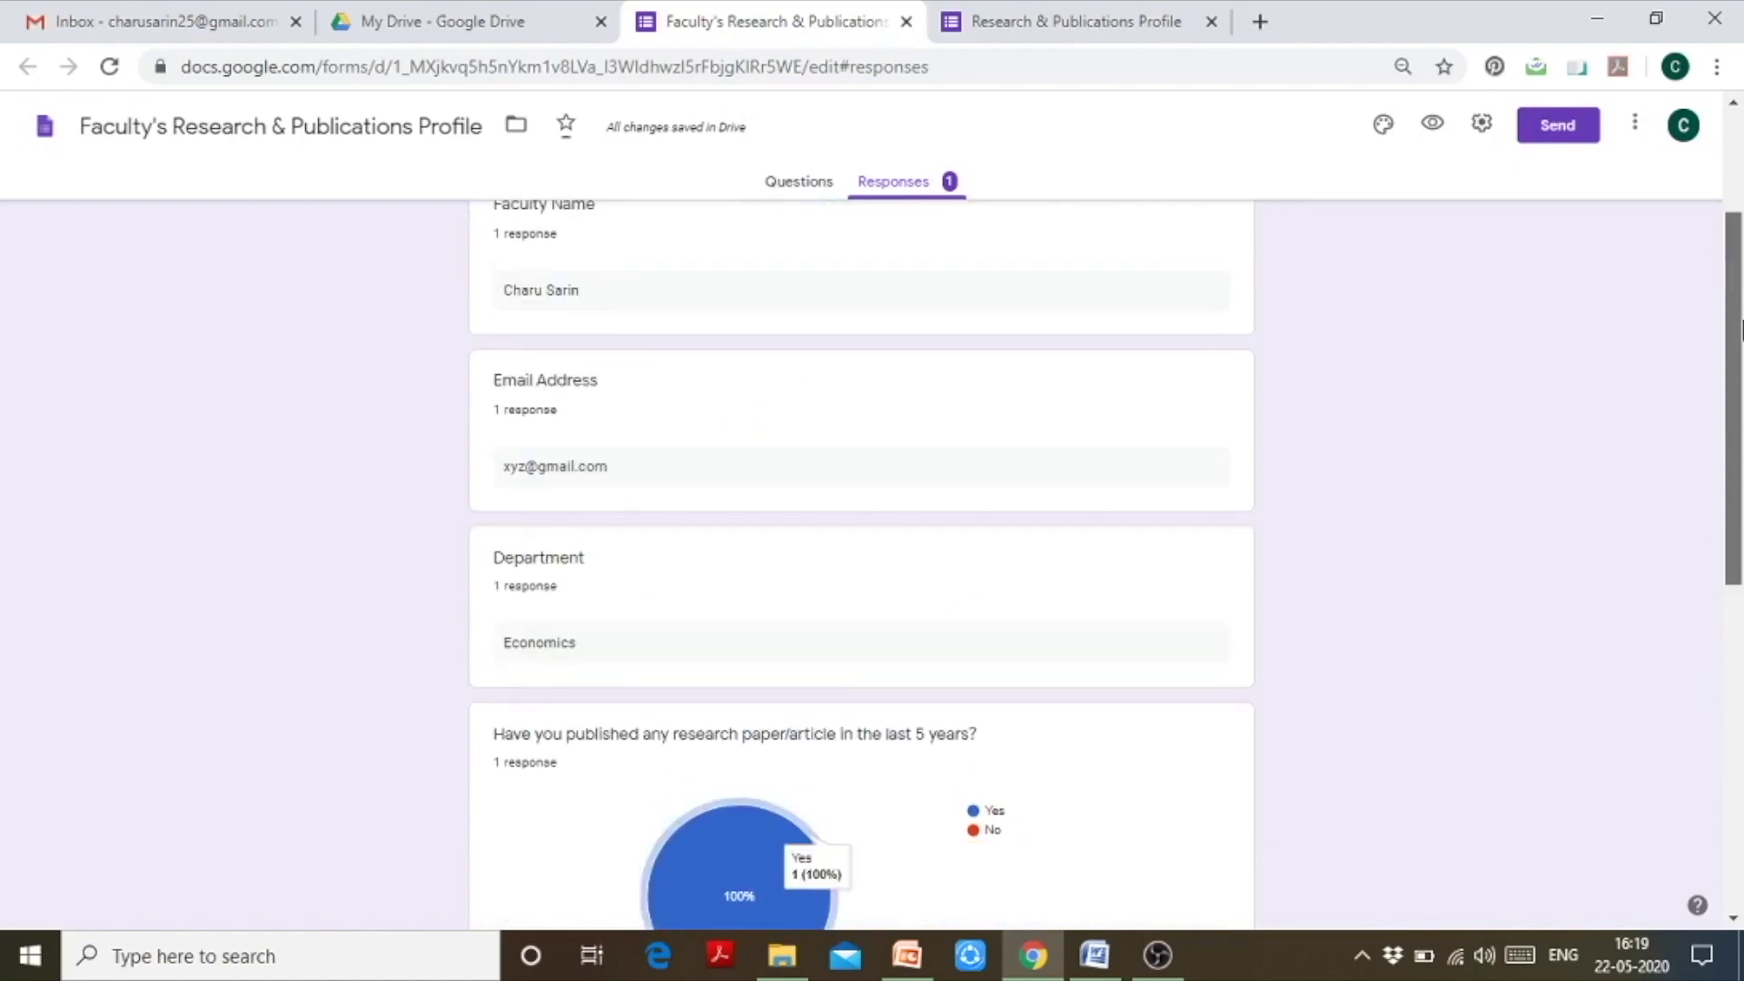